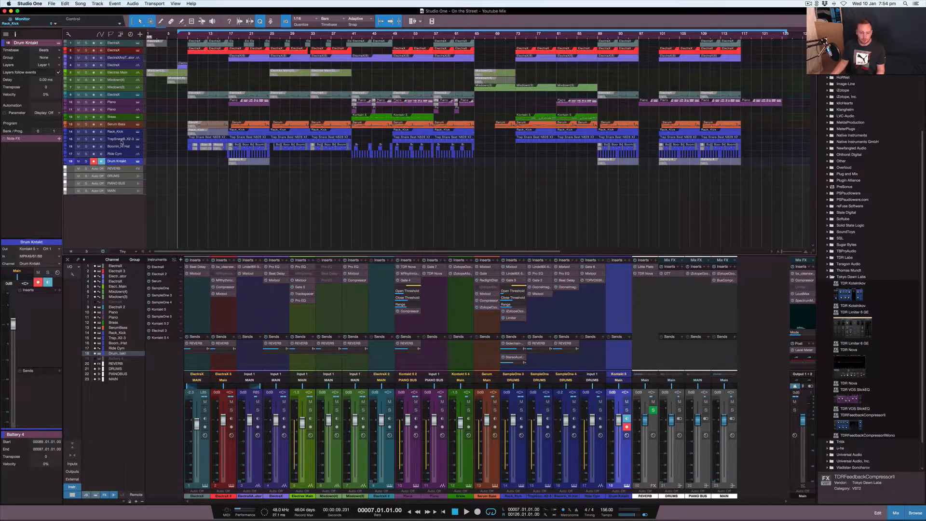
Step: Audition the Rack_Kick, trap snare, Boomin_Hi Hat, Ride Cym and Drum Kntakt tracks in turn, placing the playhead at bar 17
click(120, 132)
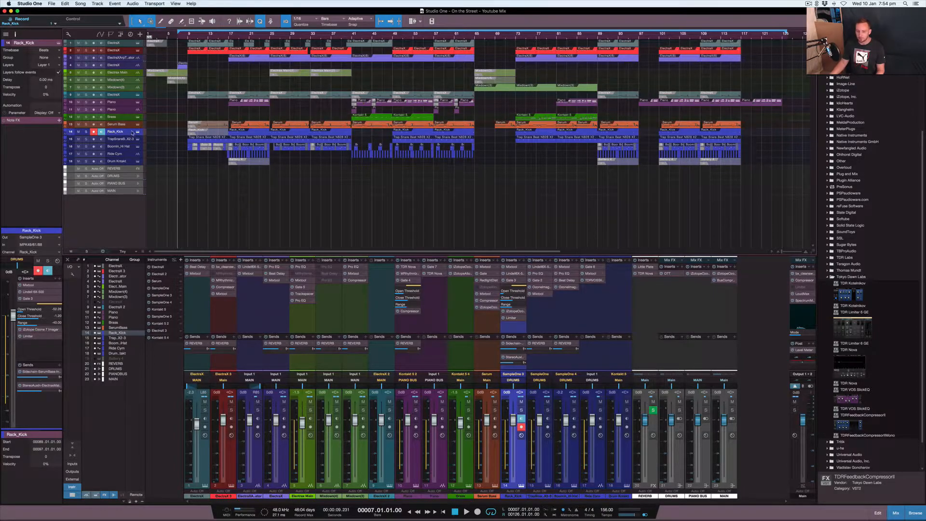
click(229, 35)
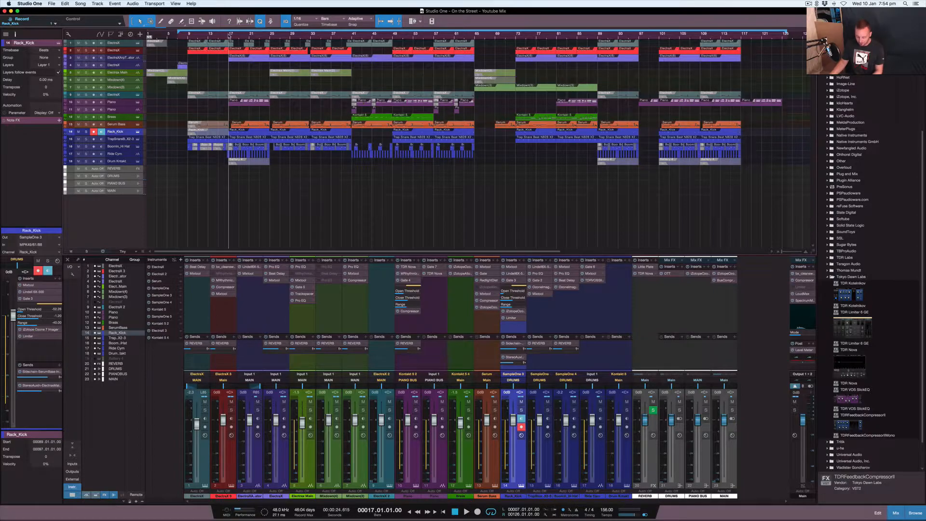
click(124, 140)
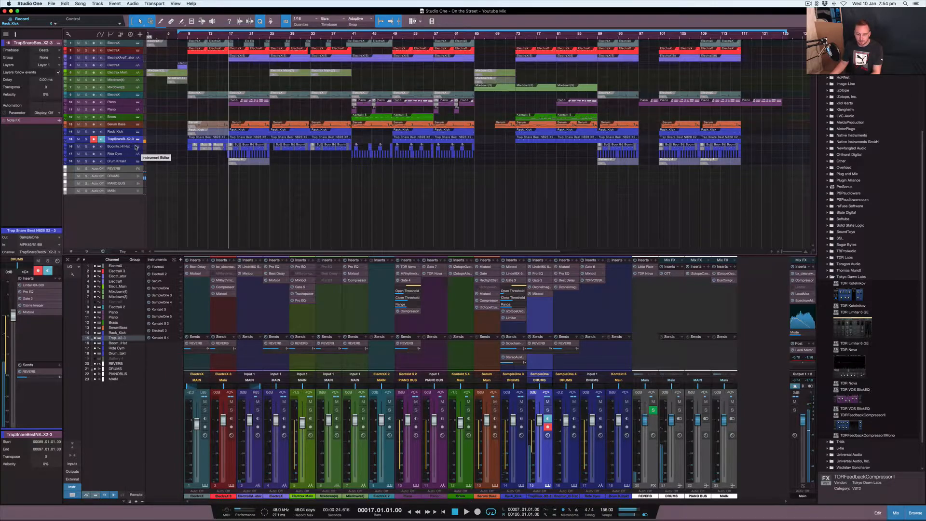
click(129, 147)
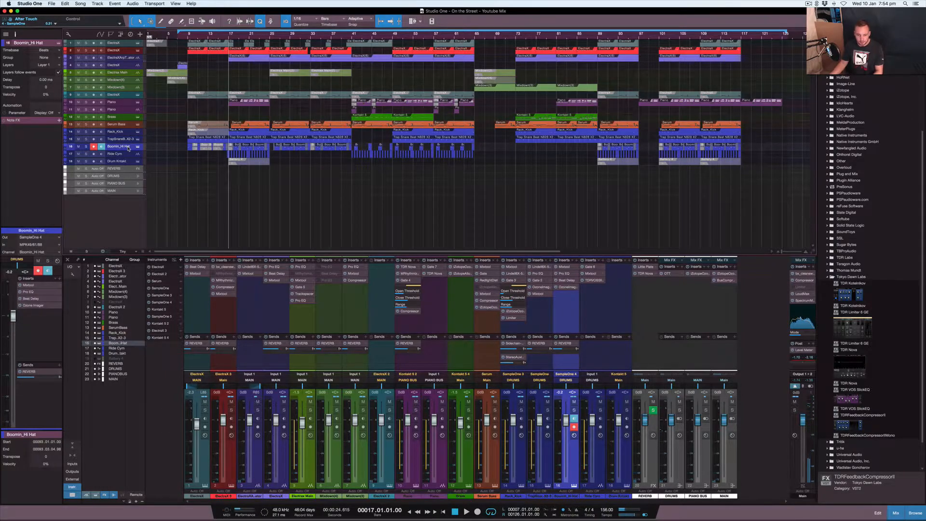
click(116, 156)
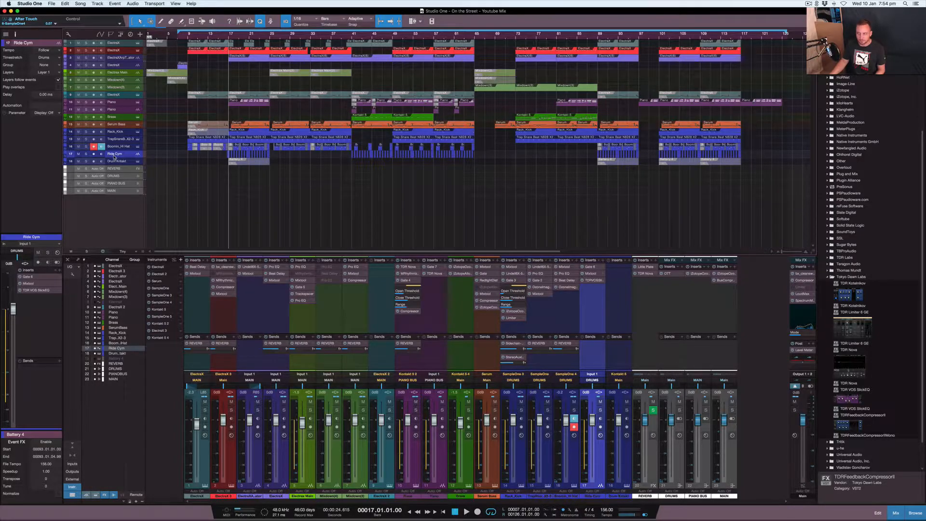
click(117, 163)
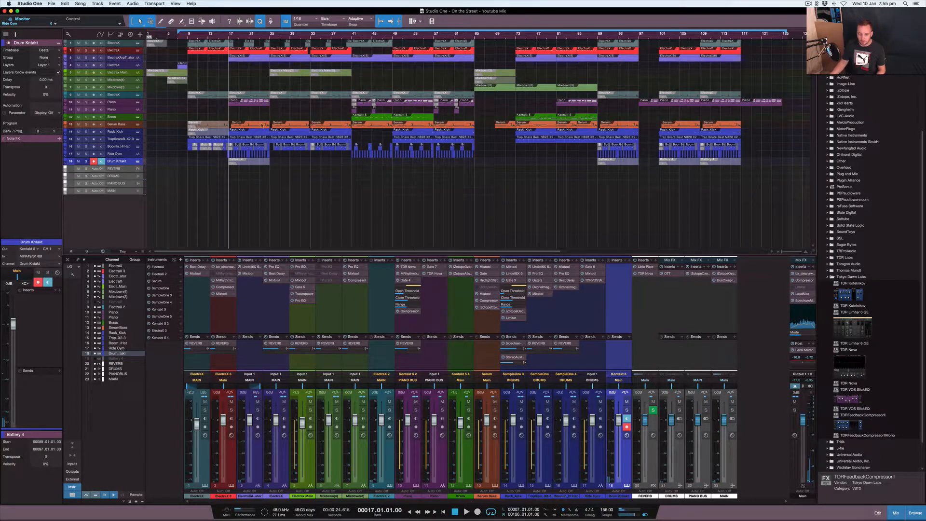
Step: Solo the DRUMS bus and play the drum parts from bar 17
scroll(261, 126, up, 3)
scroll(260, 127, up, 8)
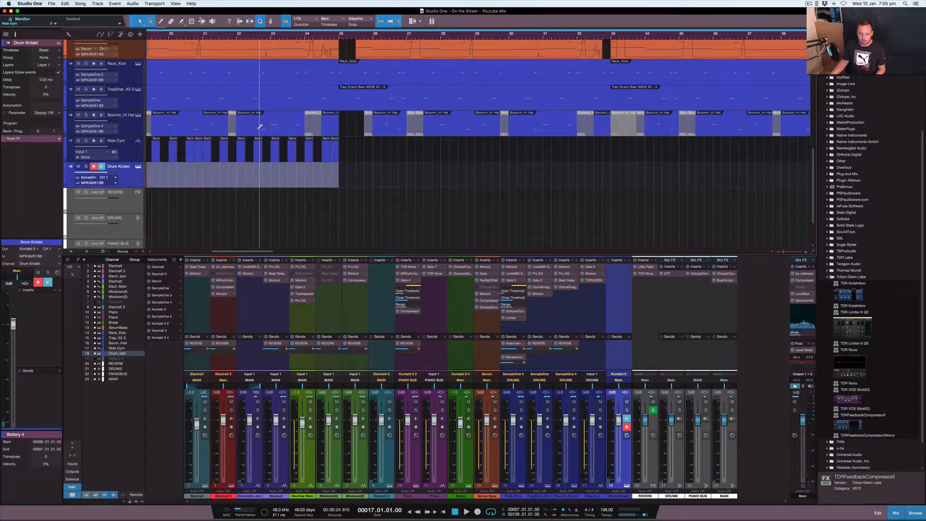
scroll(259, 126, up, 3)
scroll(258, 128, left, 15)
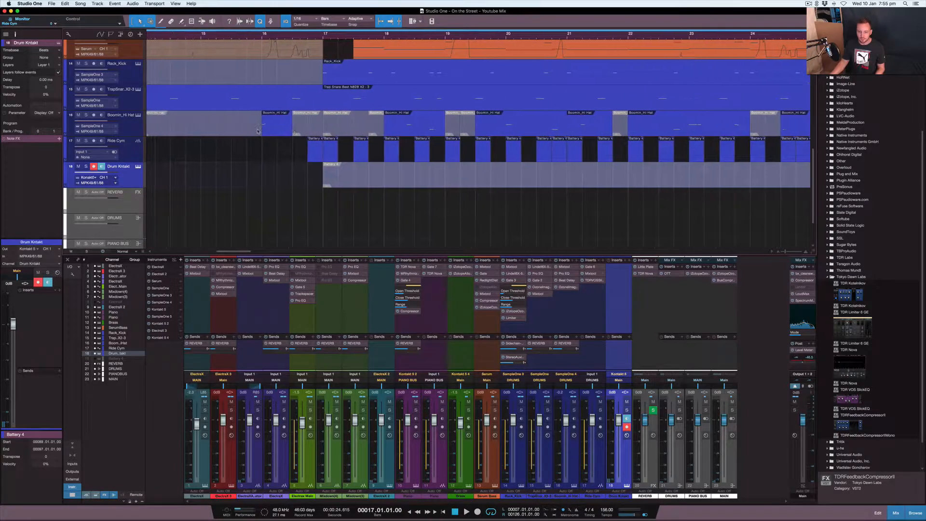
scroll(258, 131, left, 2)
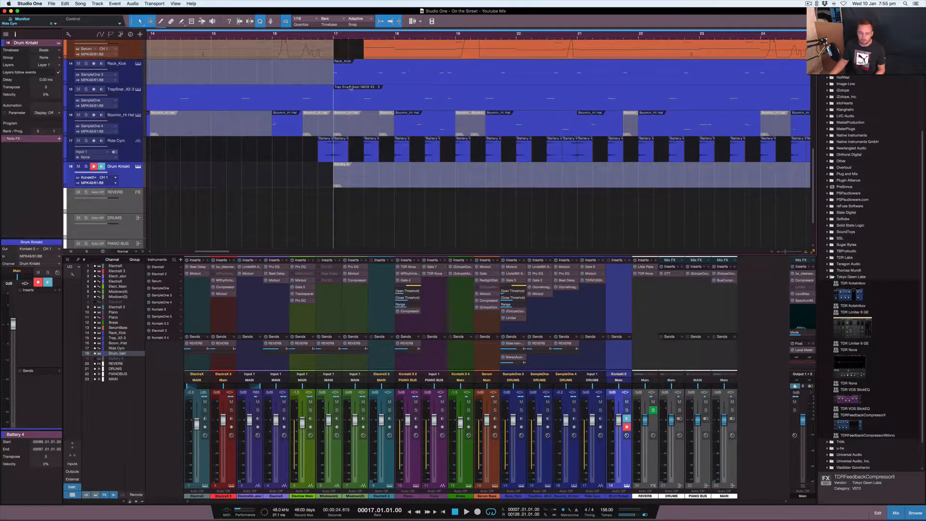
click(679, 411)
key(space)
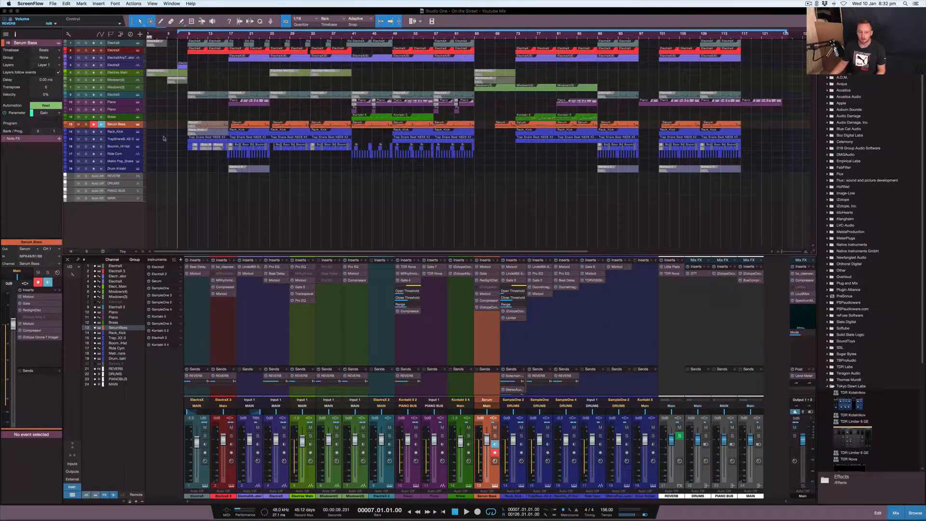
Step: Inspect the Rack_Kick sampler, audition the kick, trap snare and Boomin_Hi Hat tracks, and close the instrument window
click(137, 132)
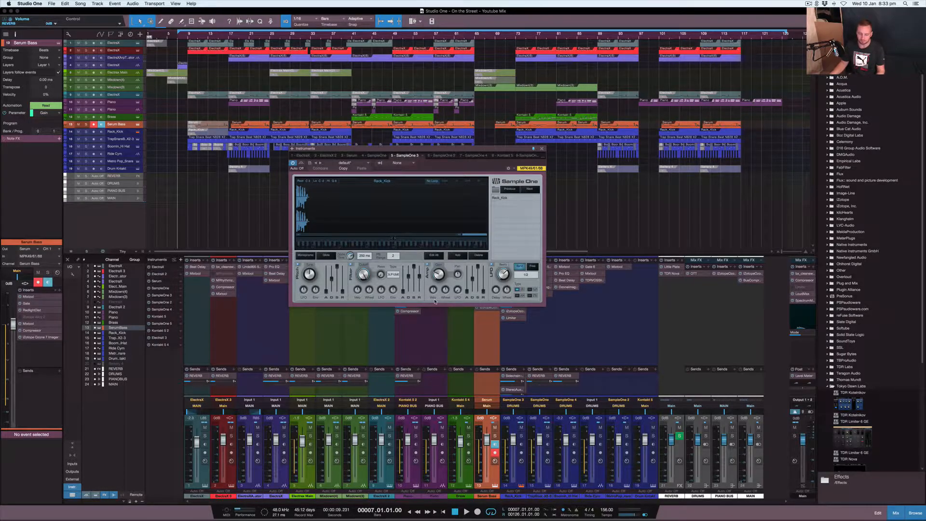
click(124, 132)
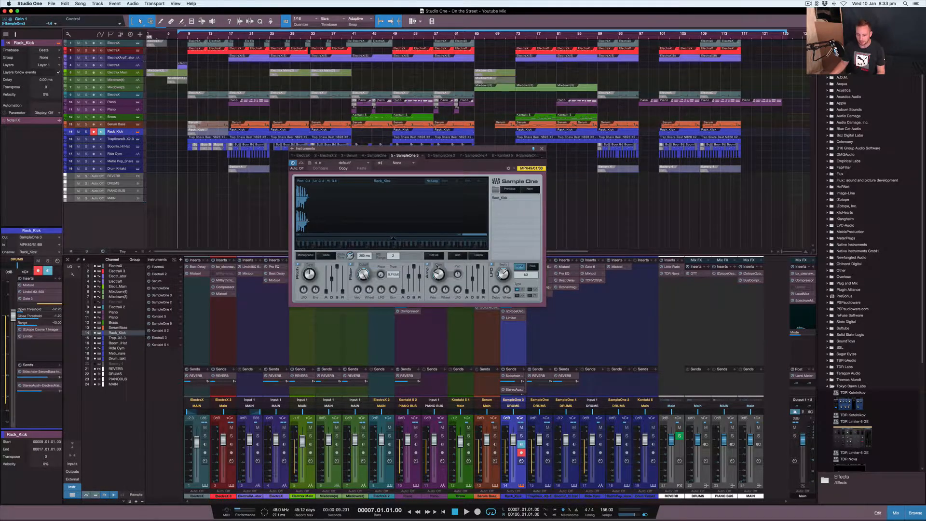
click(121, 139)
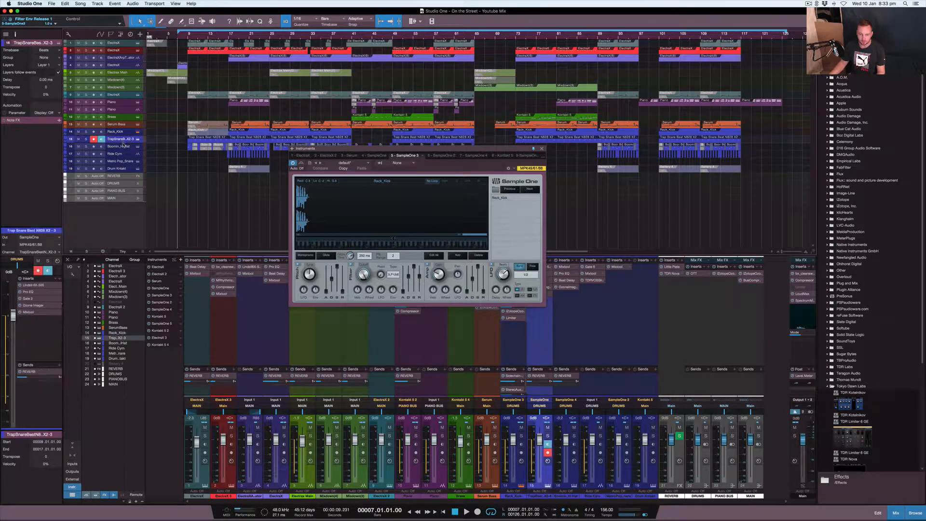
click(124, 146)
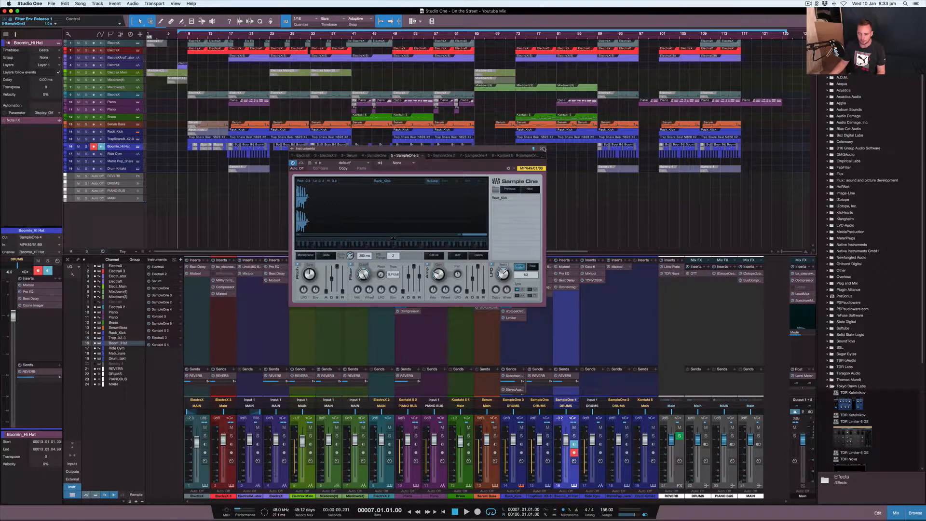
click(541, 148)
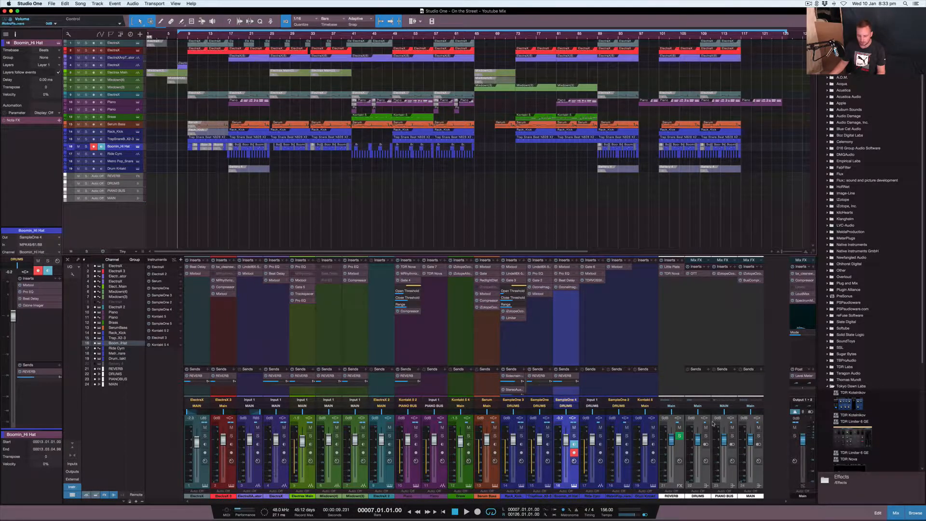
Step: Open the Boomin_Hi Hat sampler and check the available actions for the Metro_loopC#m (3).wav sample without applying any
click(565, 400)
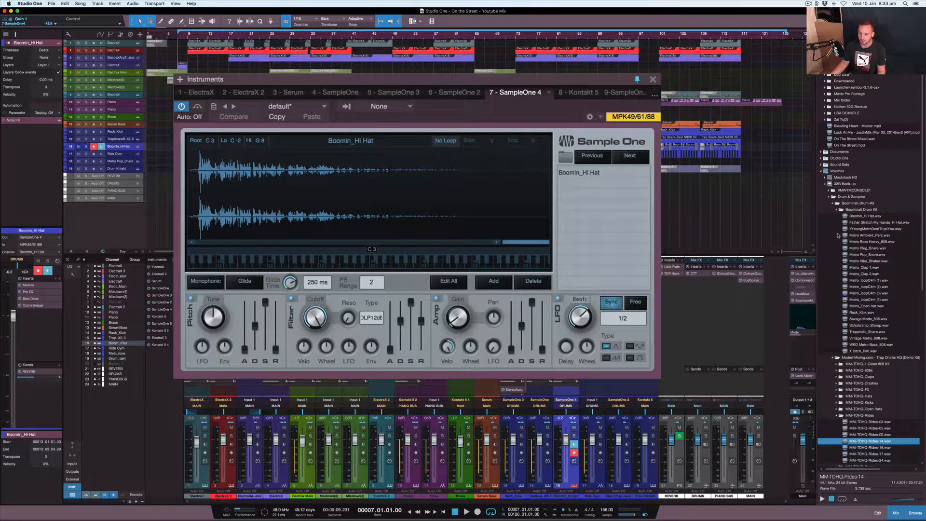
click(859, 293)
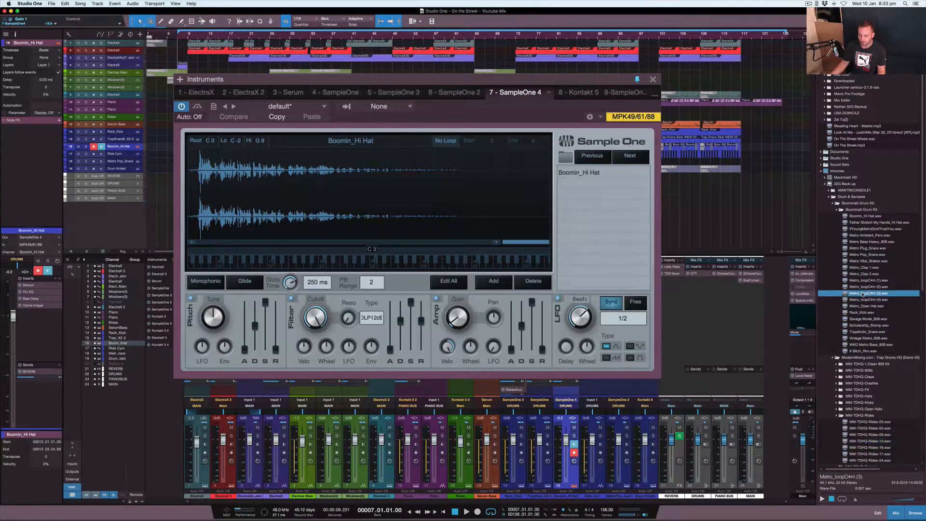
right_click(859, 294)
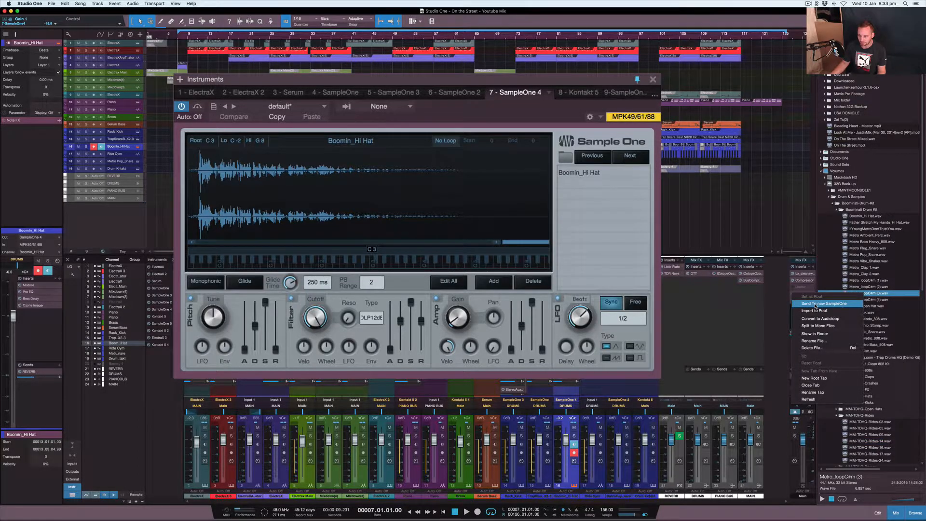
click(684, 210)
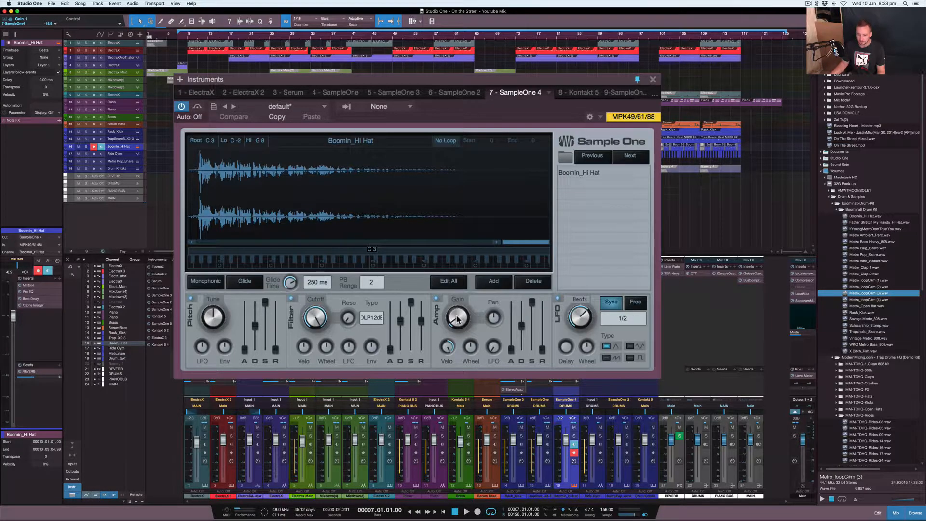
Step: Try the hi-hat sampler's amp velocity amount turned fully down, reset it to its default, and close the instrument window
drag(447, 349, 448, 378)
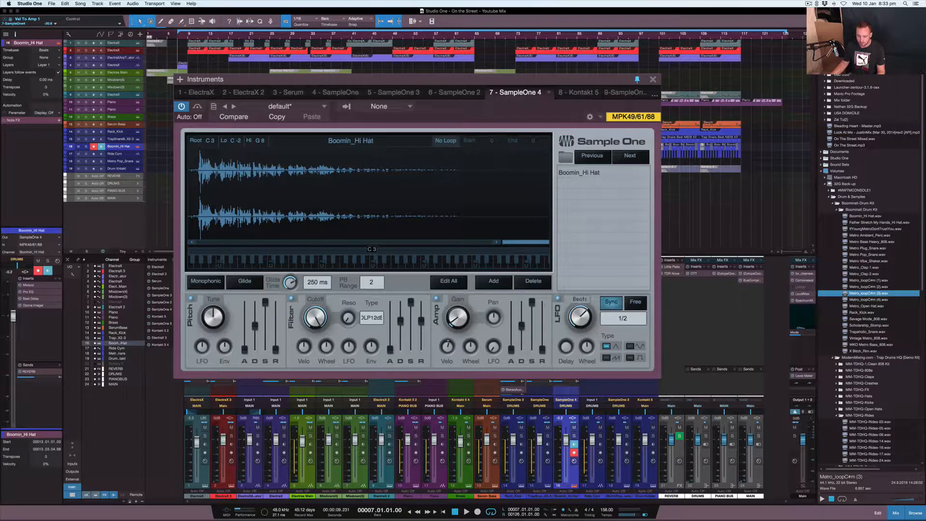
double_click(447, 348)
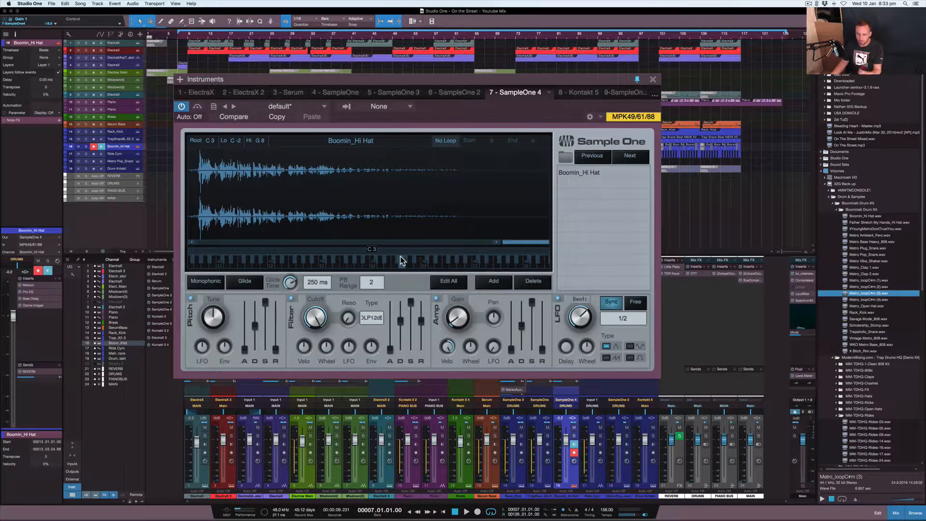
click(458, 319)
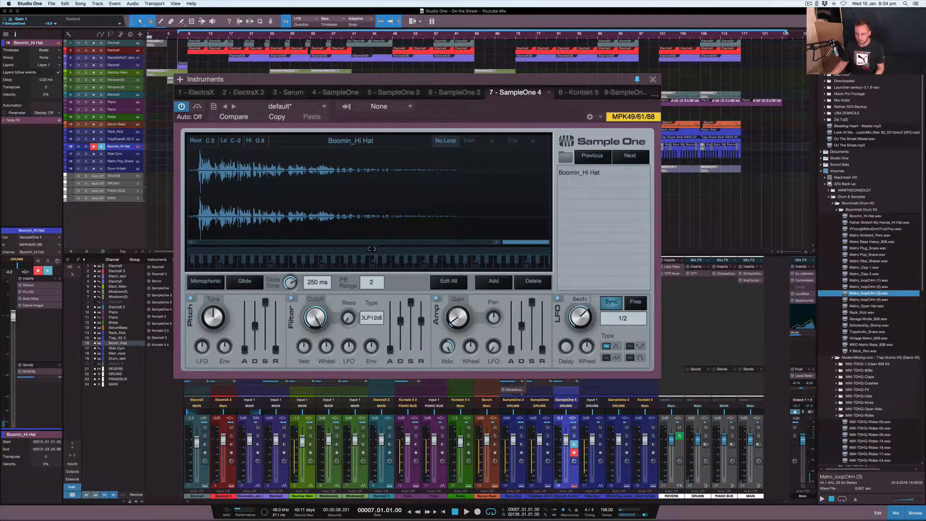
click(653, 80)
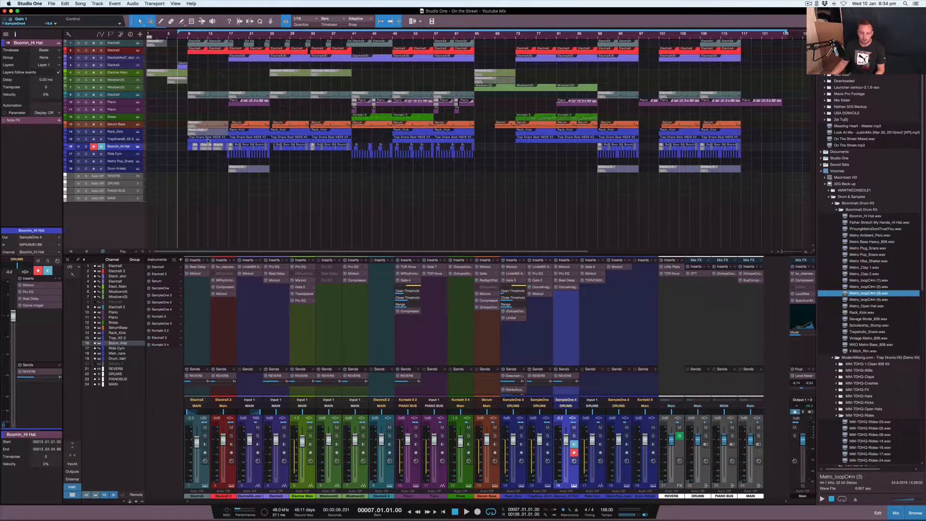
Step: Open the drum part around bar 12 in the note editor to examine its notes
double_click(208, 138)
drag(497, 357, 229, 394)
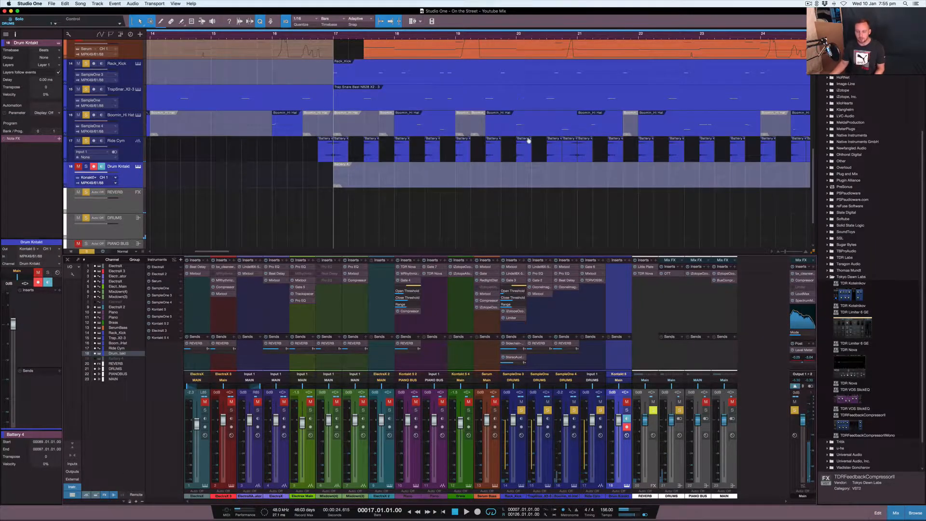
Step: Solo the Drum Kntakt track together with the other drum tracks at bar 17
scroll(529, 140, right, 5)
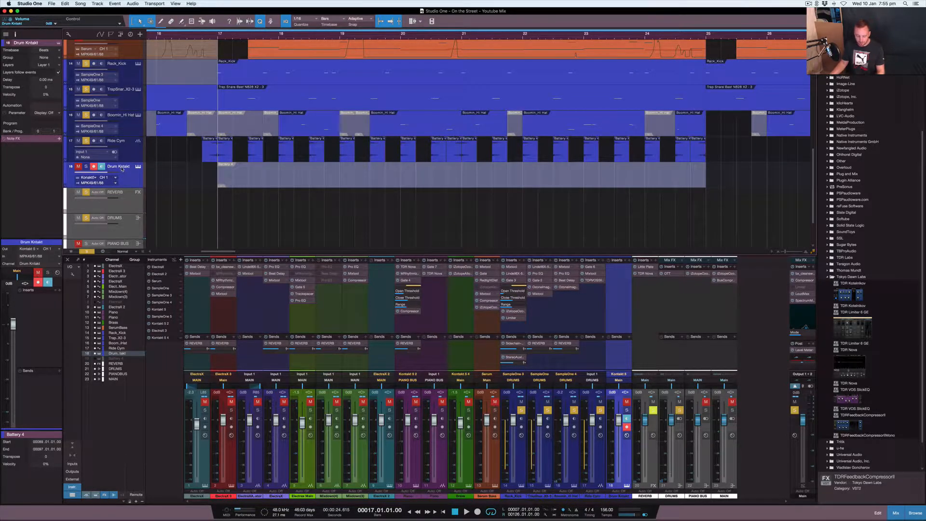
click(86, 166)
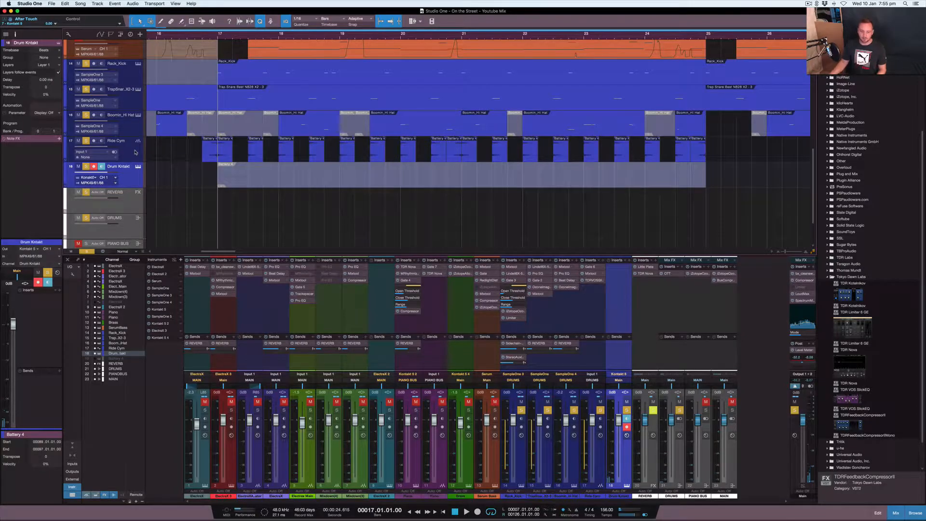
key(e)
key(e)
key(e)
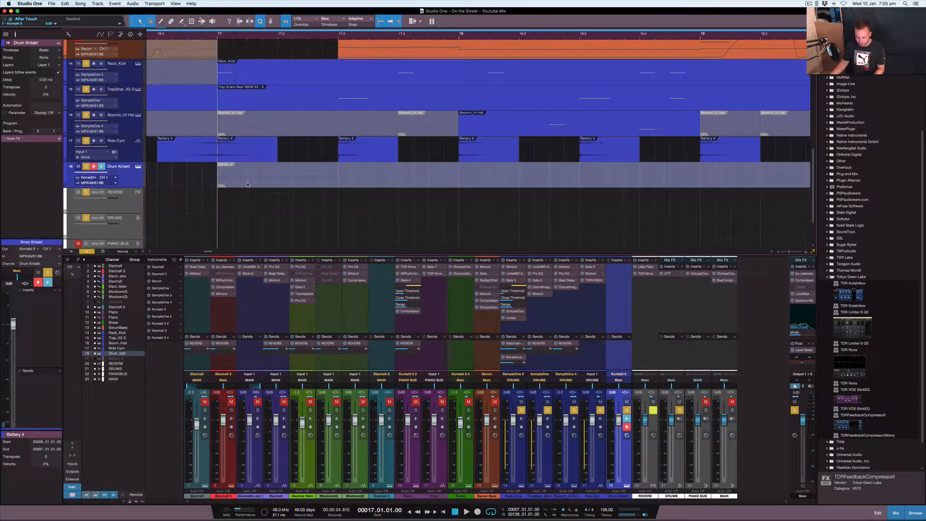
Step: Take the Rack_Kick, trap snare and Boomin_Hi Hat tracks out of solo and silence them, keeping Ride Cym and Drum Kntakt soloed
click(86, 63)
click(78, 63)
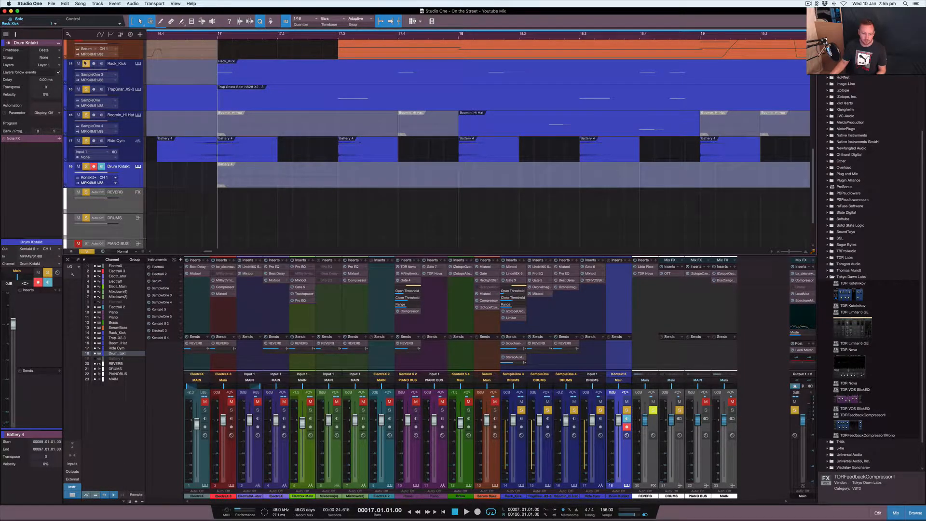
click(86, 89)
click(78, 89)
click(86, 114)
click(78, 114)
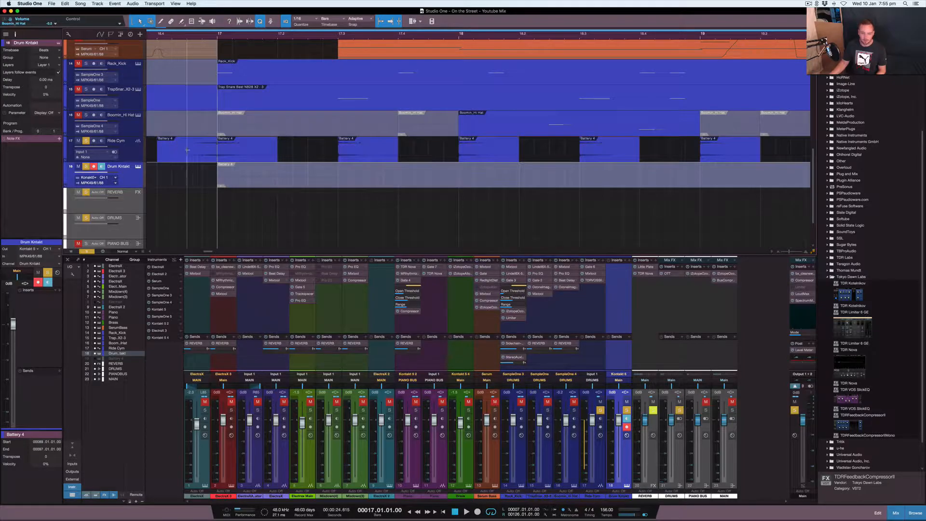
Step: Play the soloed Ride Cym and Drum Kntakt tracks from bar 17, and move the playhead to the first ride clip at 16.04
key(space)
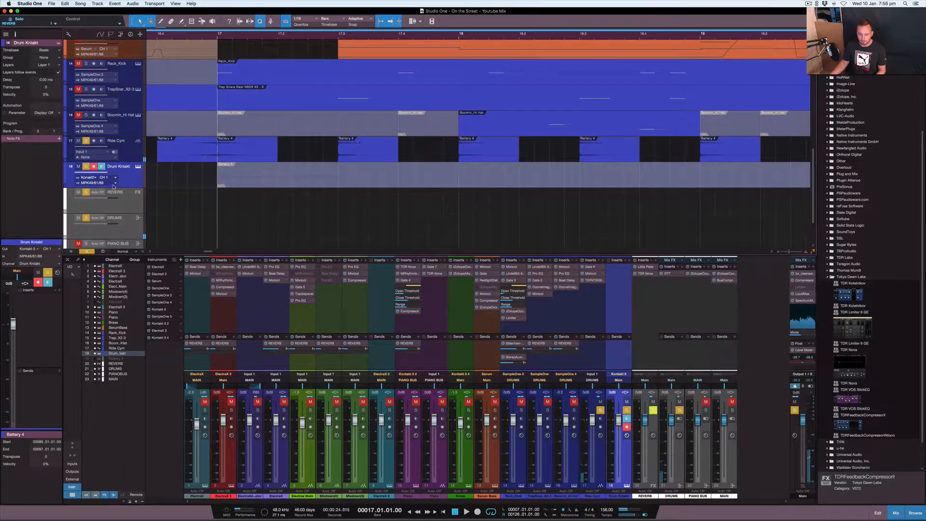
key(space)
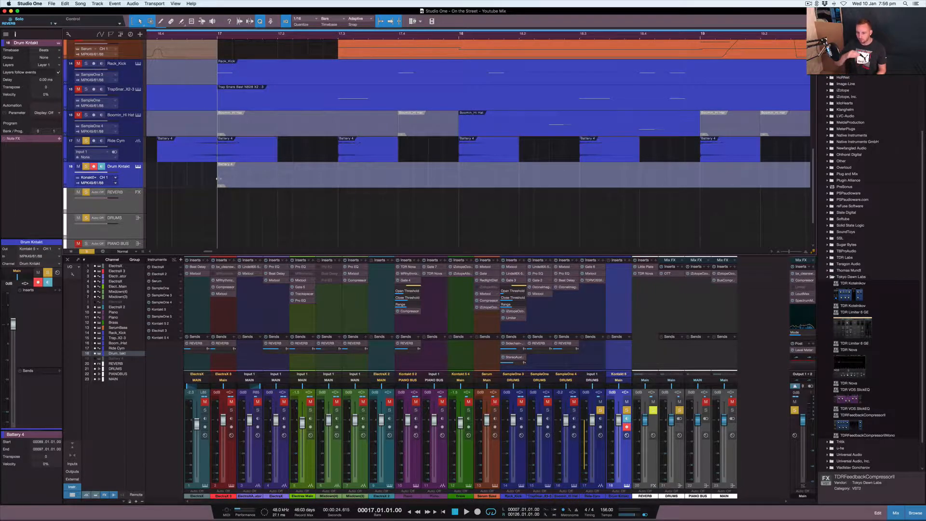
key(space)
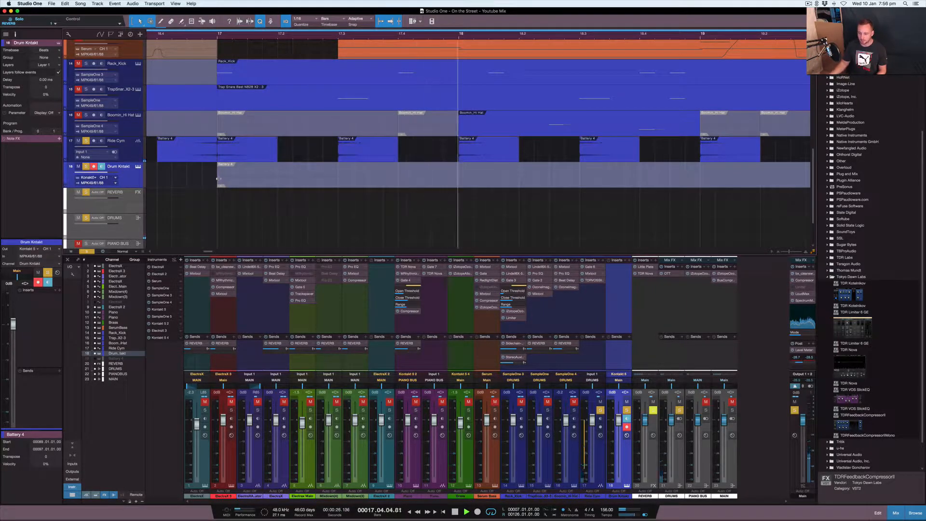
key(space)
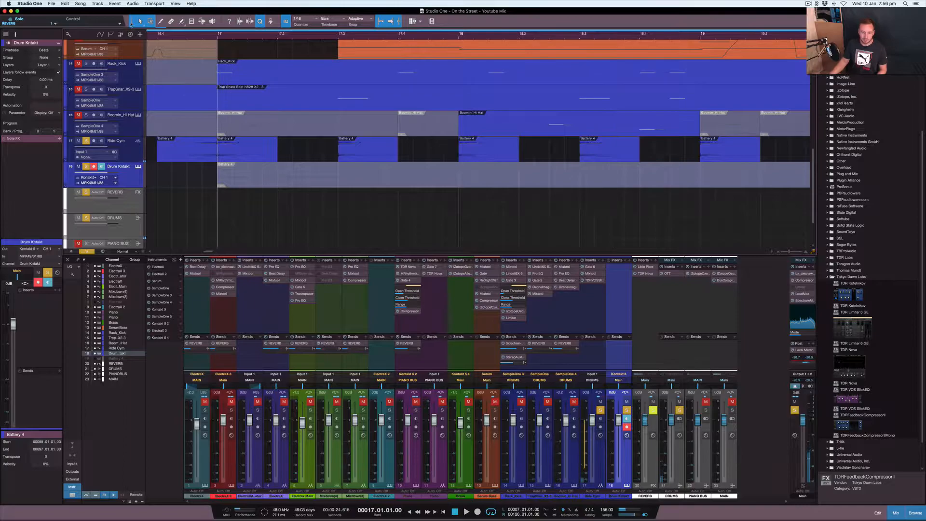
click(157, 35)
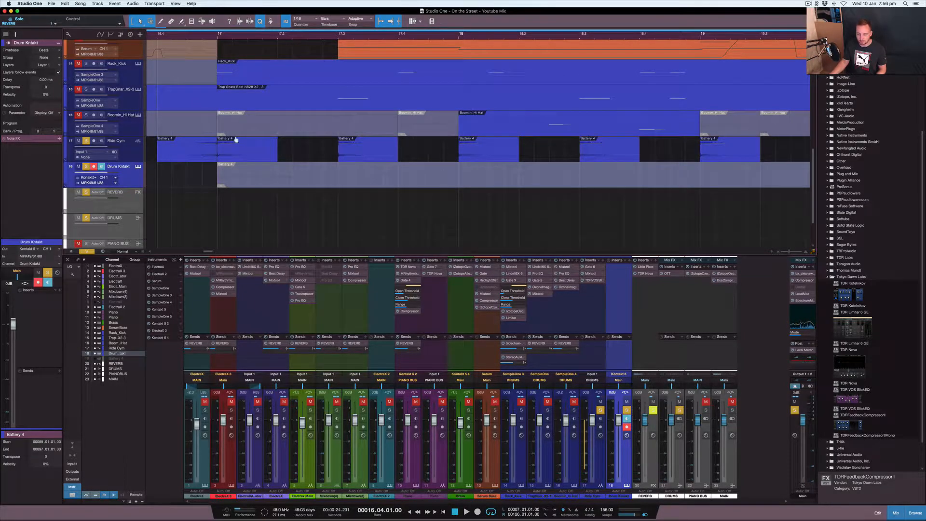
scroll(236, 138, down, 5)
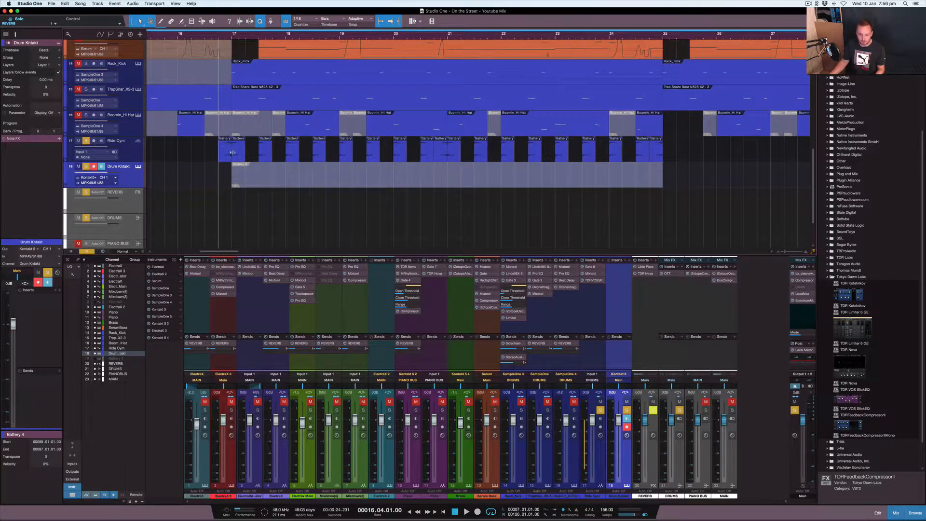
Step: Reverse the Ride Cym clip at bar 17, and reverse it again to restore its direction
click(237, 153)
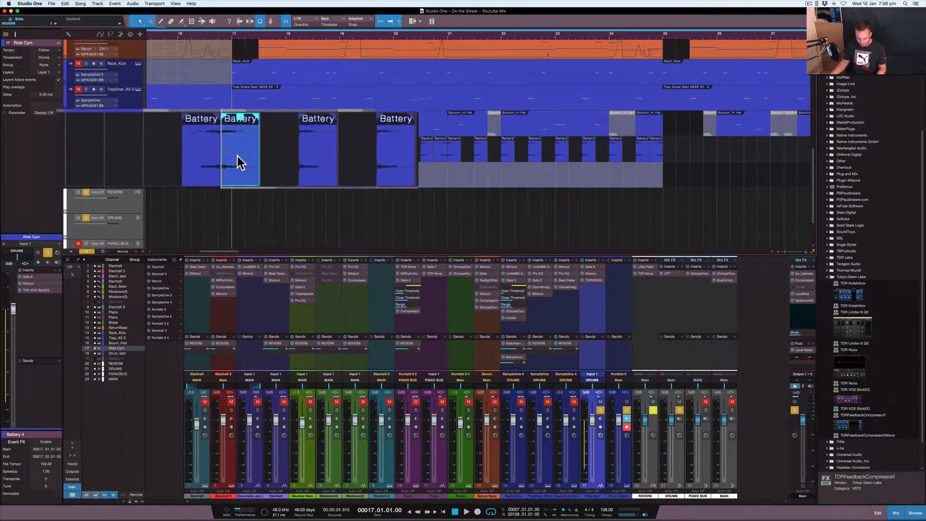
key(super+r)
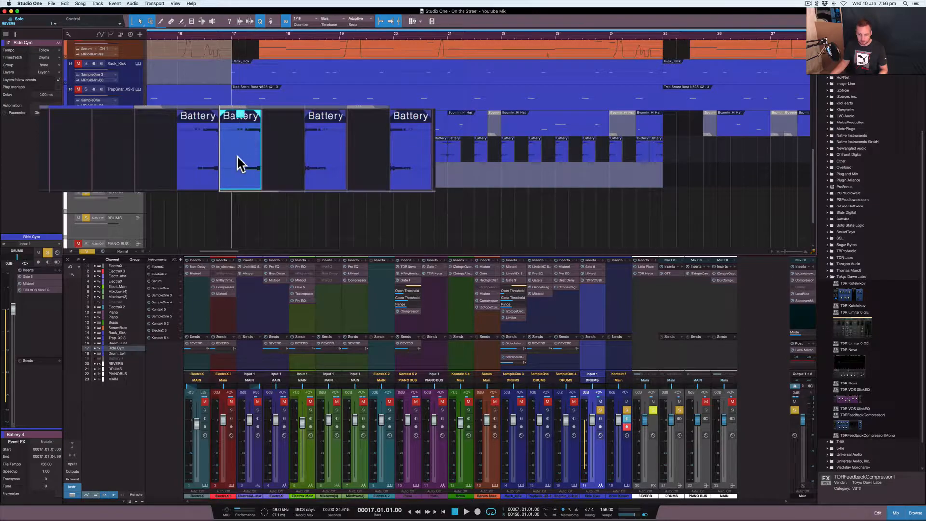
key(super+r)
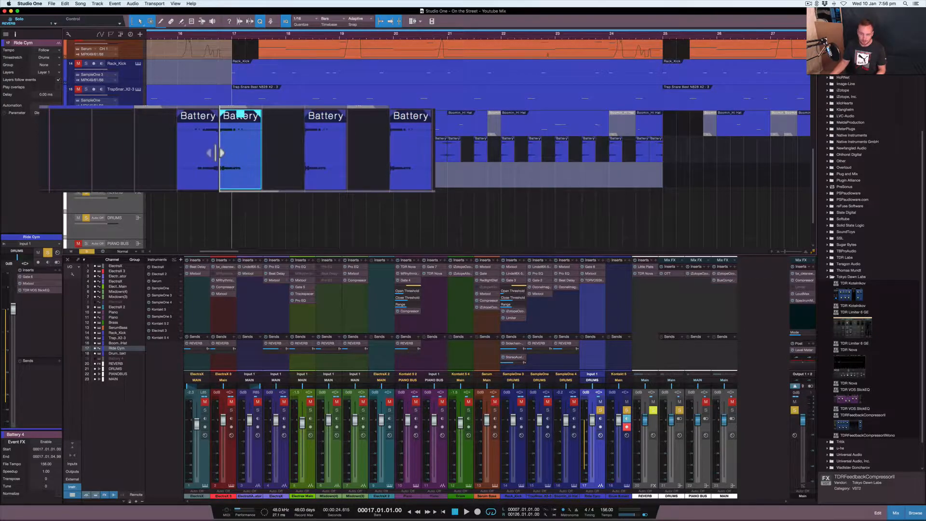
Step: Play the soloed Ride Cym and Drum Kntakt tracks from the first ride clip at 16.04
click(217, 36)
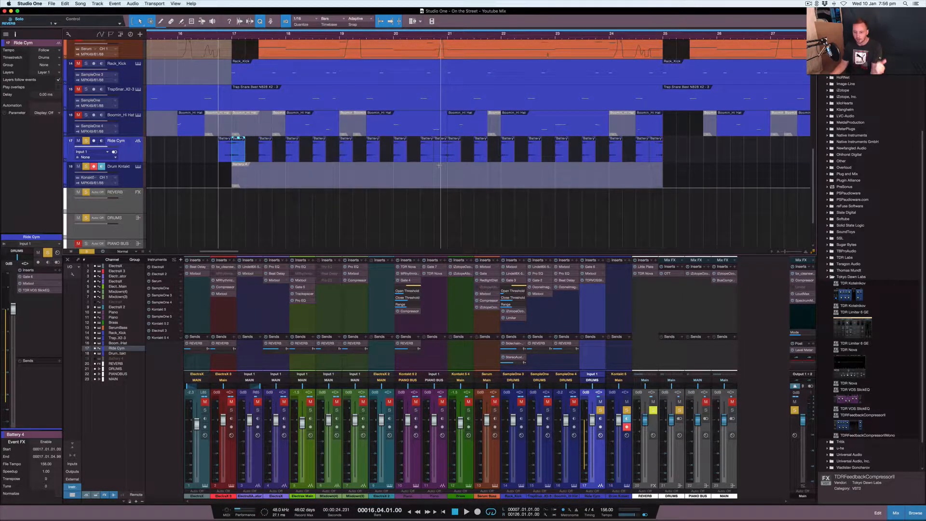
key(space)
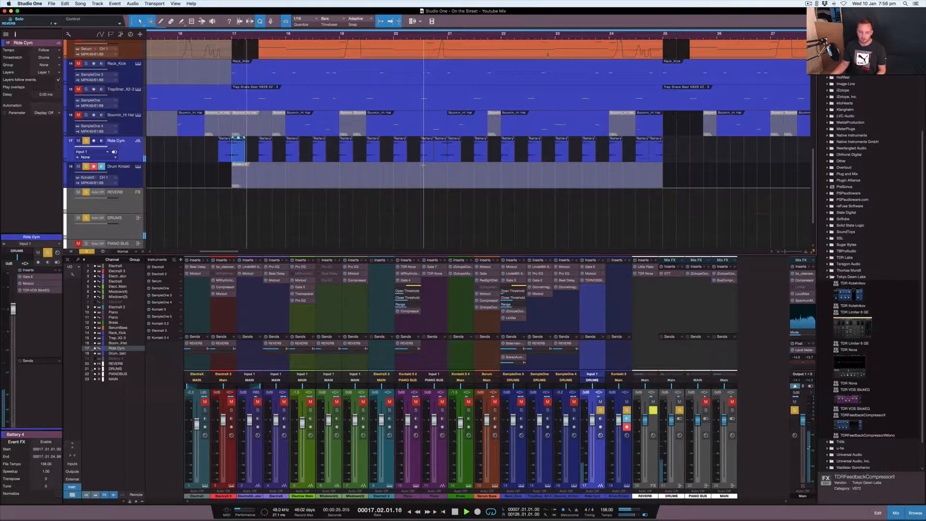
key(space)
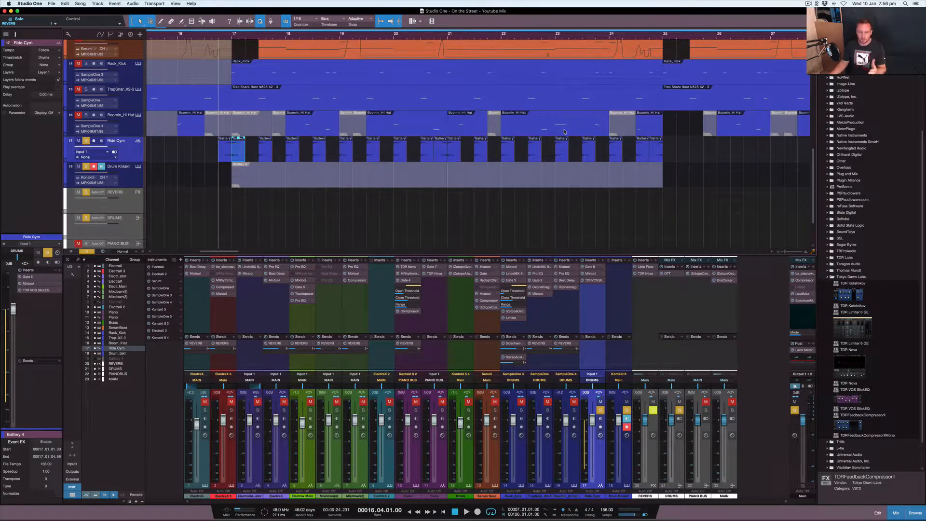
Step: Clear all track solos and shrink the track heights to the overview size
click(85, 142)
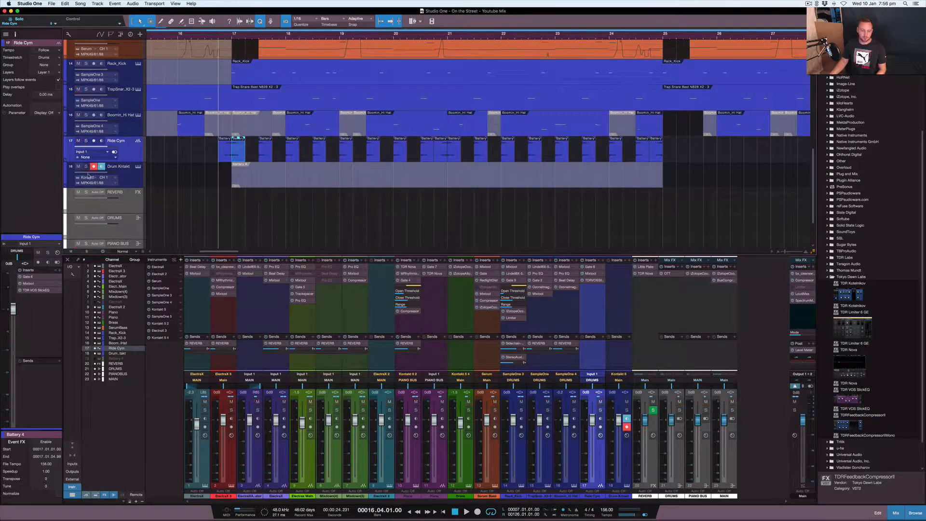
click(134, 100)
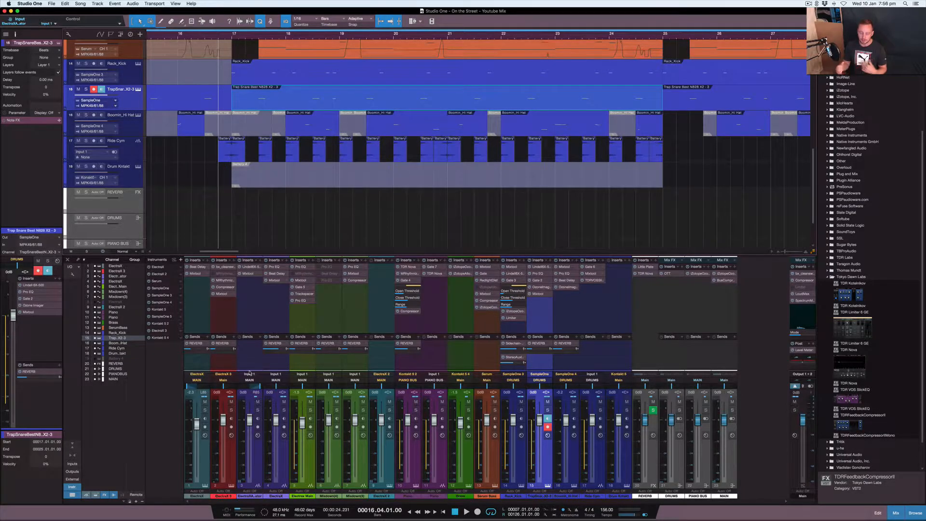
scroll(416, 207, down, 4)
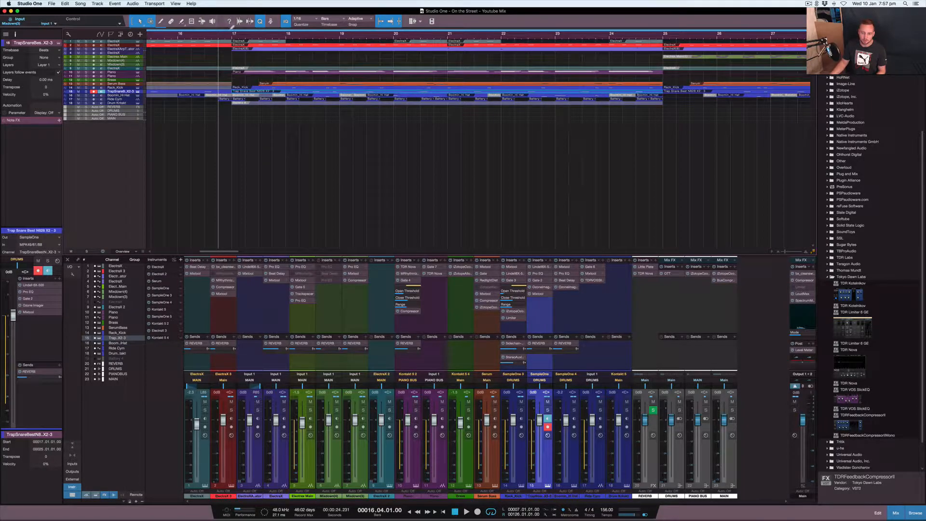
Step: Solo the red ElectraX track with the playhead at bar 17, and open its Electra2 instrument
click(233, 35)
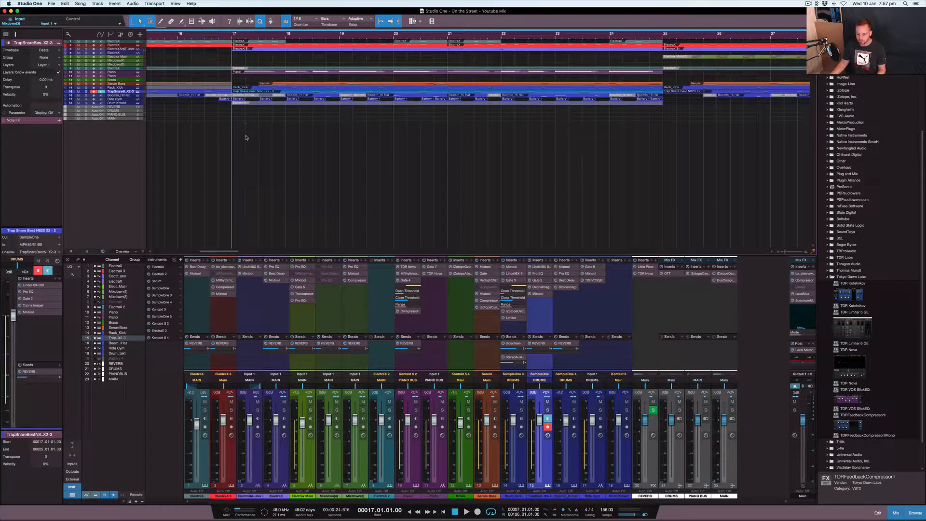
click(231, 410)
click(230, 453)
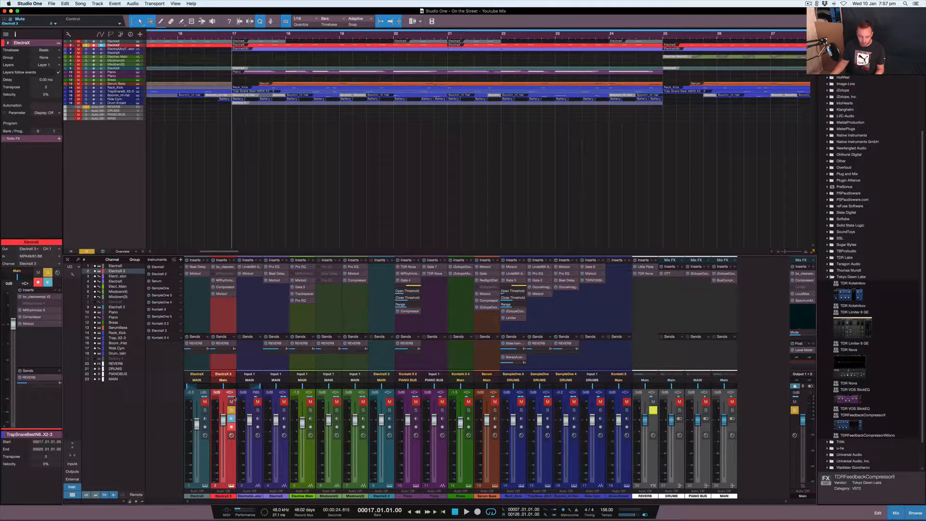
click(230, 375)
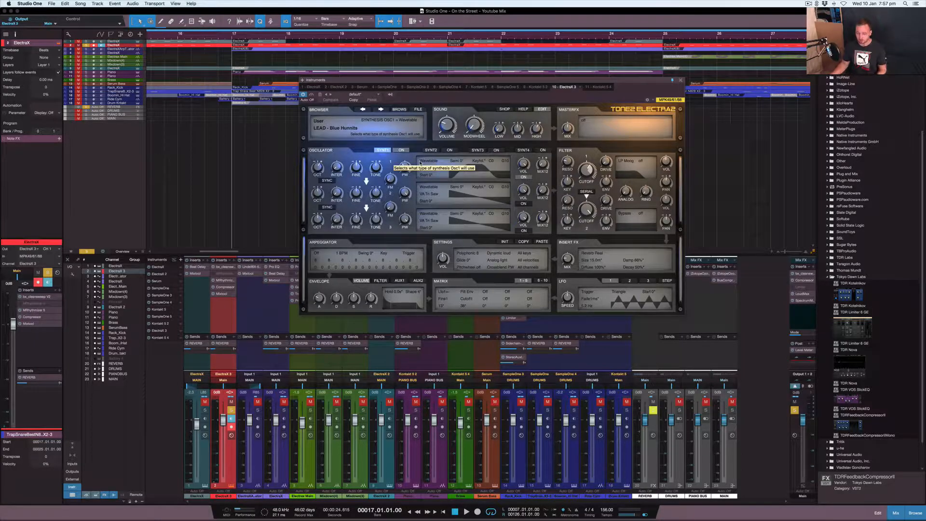
scroll(420, 167, down, 3)
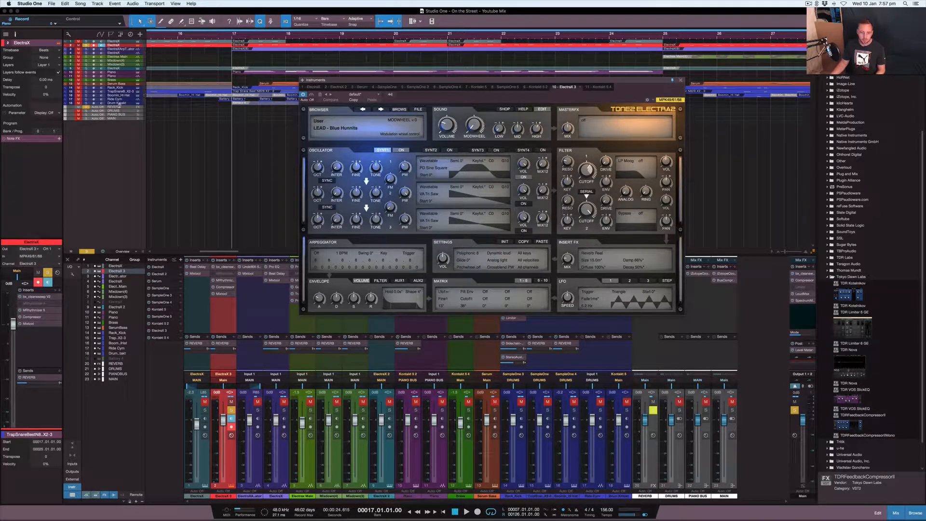
Step: Play the soloed ElectraX lead from bar 17, with the timeline zoomed out and the instrument window moved clear of the tracks
key(space)
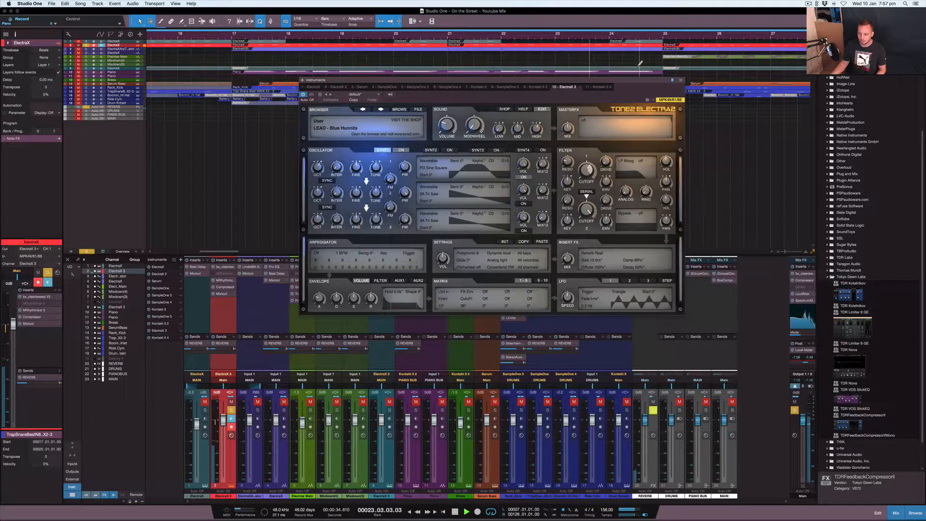
key(w)
key(w)
drag(657, 84, 657, 166)
key(w)
key(w)
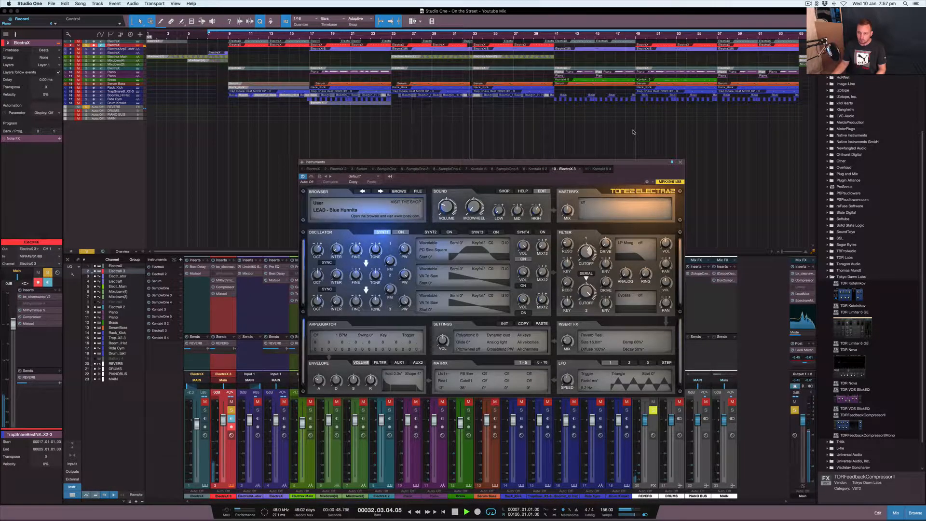
key(space)
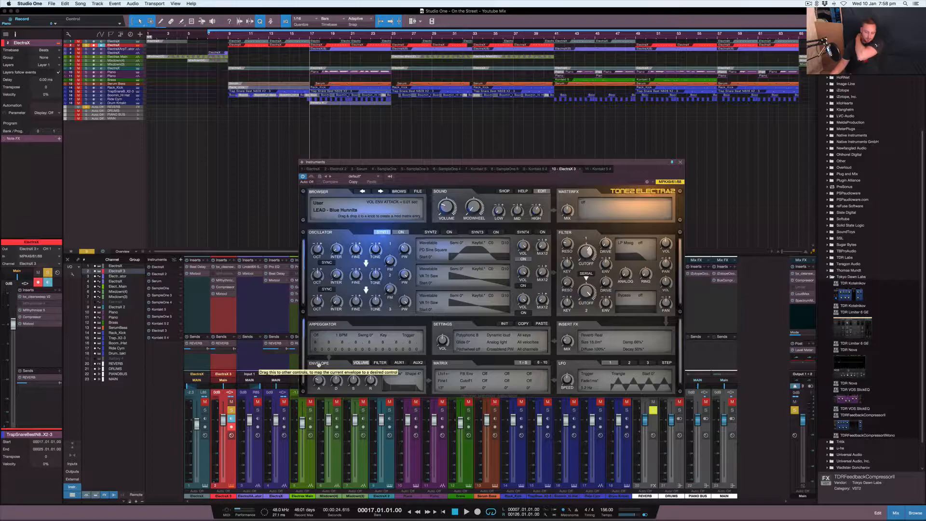
Step: Examine the LEAD - Blue Hunnits patch's envelope, filter and SYNTH2 layer, and close the instrument
mouse_move(319, 365)
mouse_down()
mouse_move(592, 233)
mouse_move(418, 319)
mouse_move(583, 258)
mouse_move(403, 340)
mouse_move(354, 375)
mouse_move(329, 366)
mouse_up()
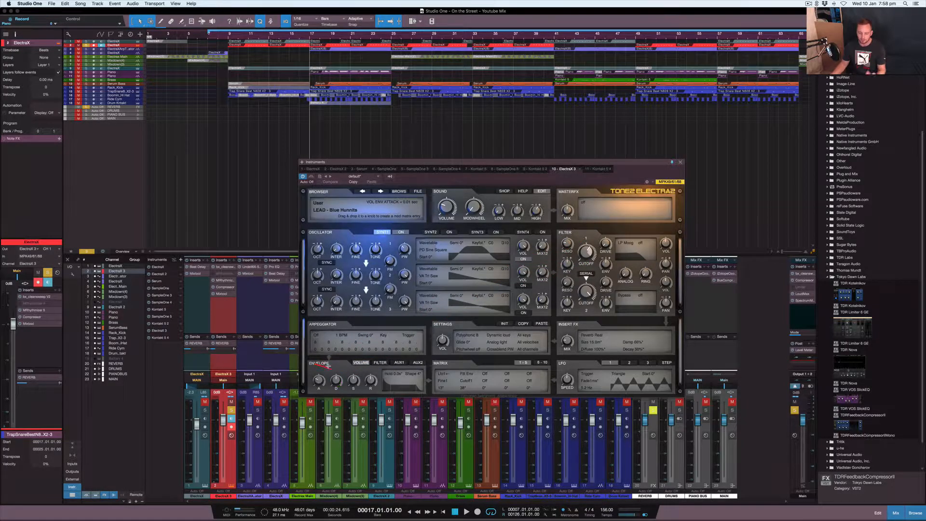
mouse_move(319, 383)
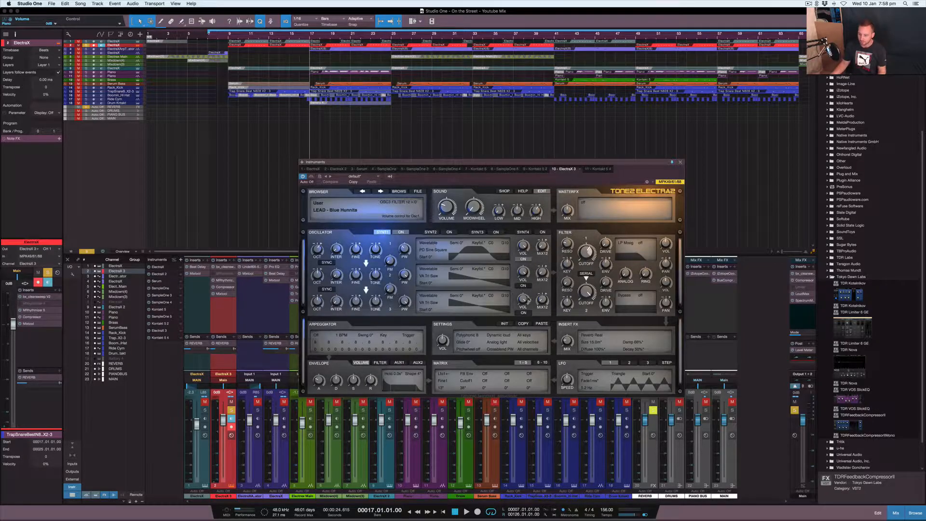
mouse_move(588, 251)
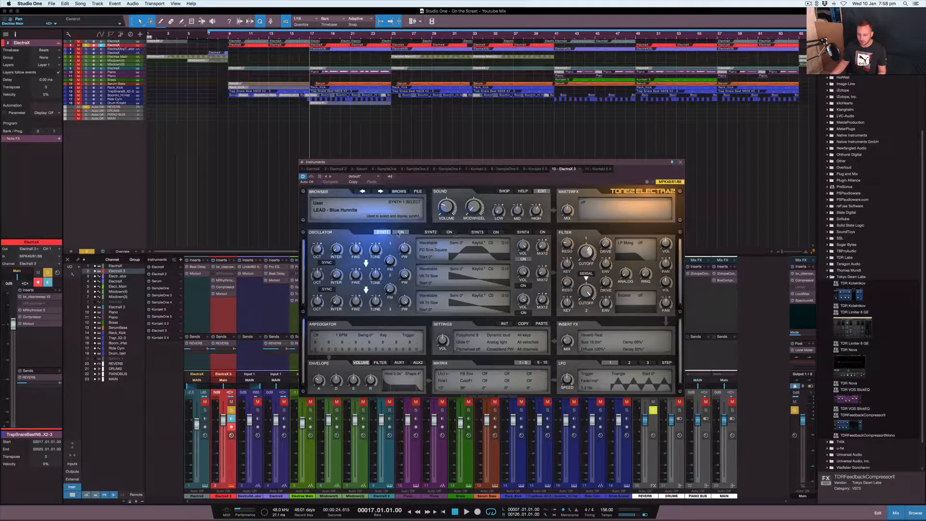
click(449, 232)
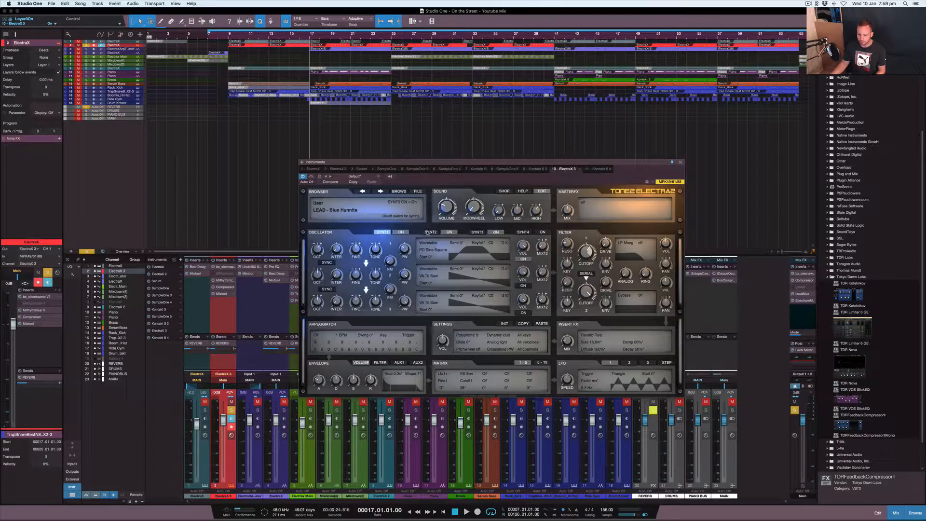
click(429, 232)
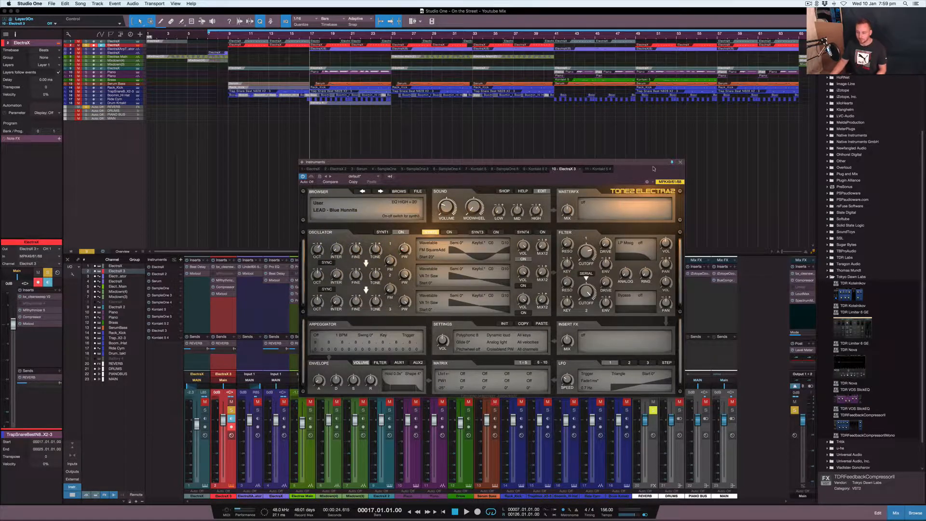
click(680, 162)
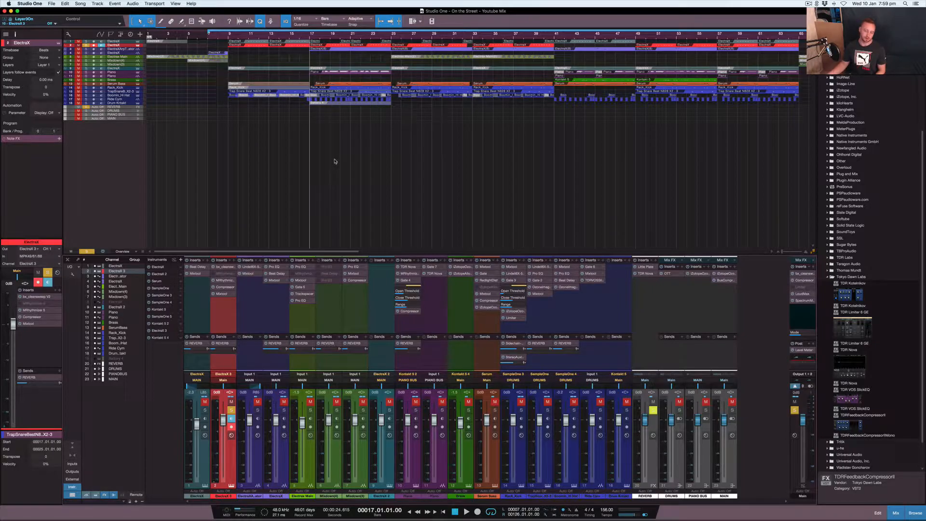
Step: Open the red ElectraX part at bar 17 in the note editor to view its melody
double_click(337, 49)
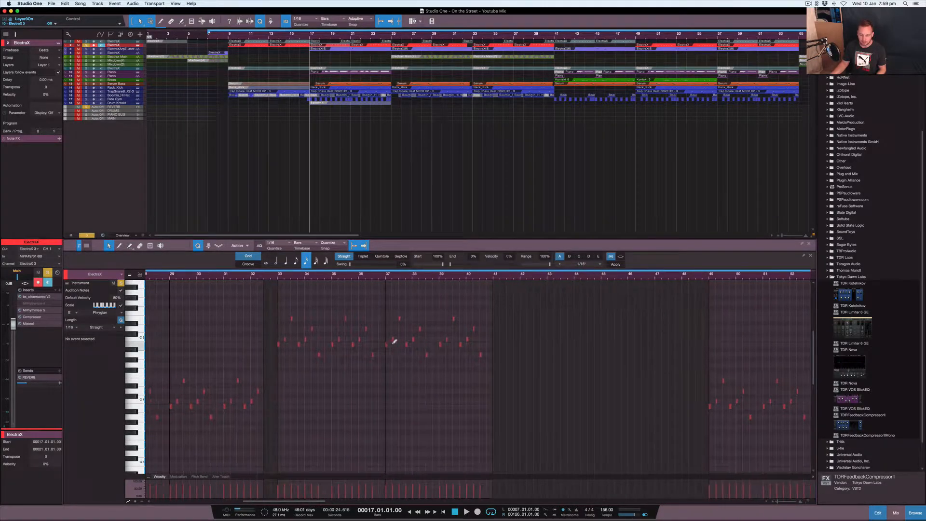
click(328, 46)
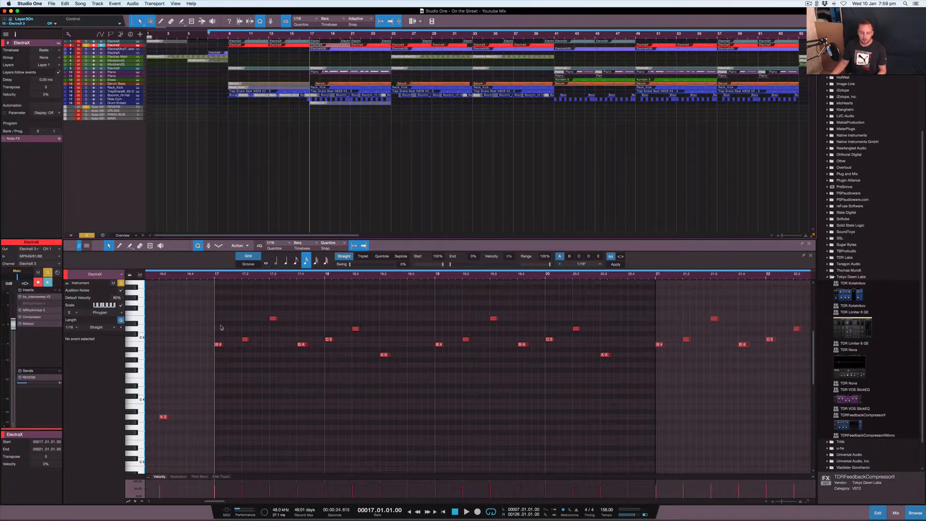
scroll(166, 311, up, 2)
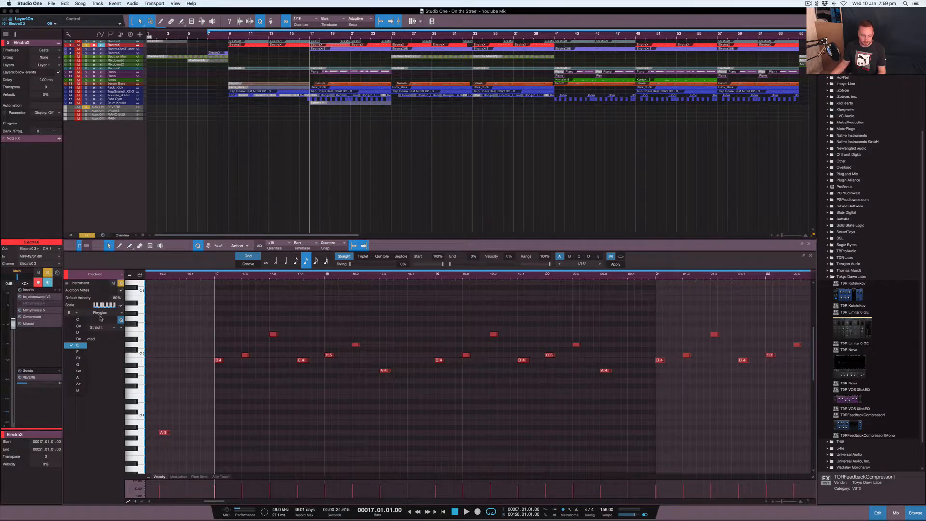
Step: Examine the note editor's scale choices, keeping Phrygian, and look over the ElectraX notes from bar 17
click(121, 314)
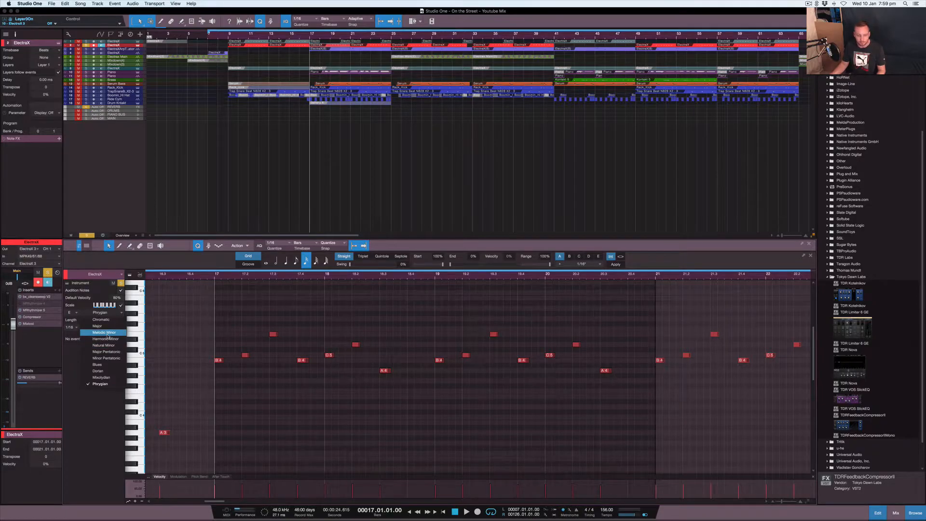
click(77, 427)
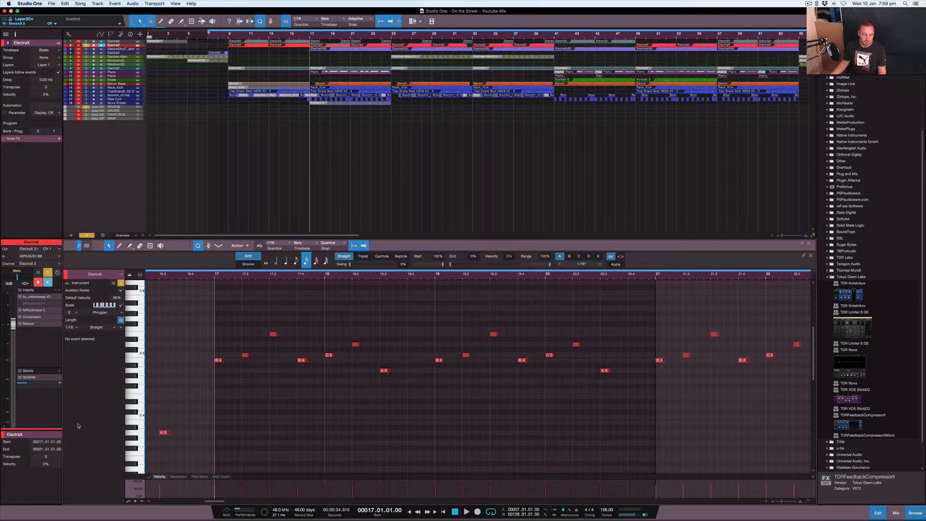
click(108, 314)
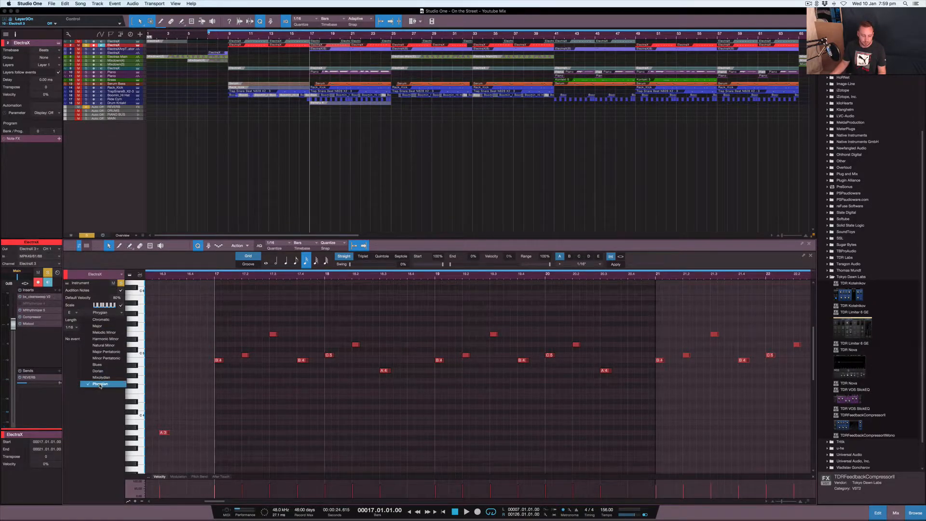
click(109, 423)
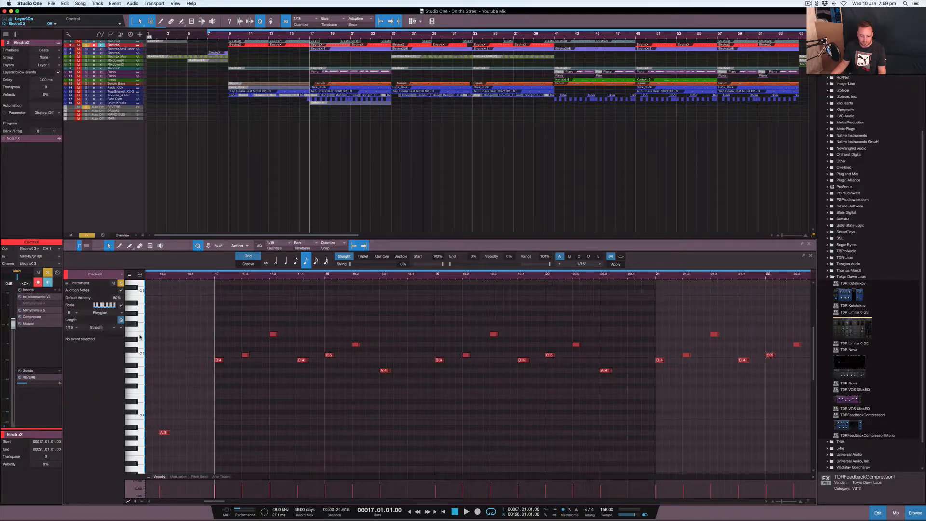
scroll(141, 387, up, 5)
scroll(142, 387, down, 5)
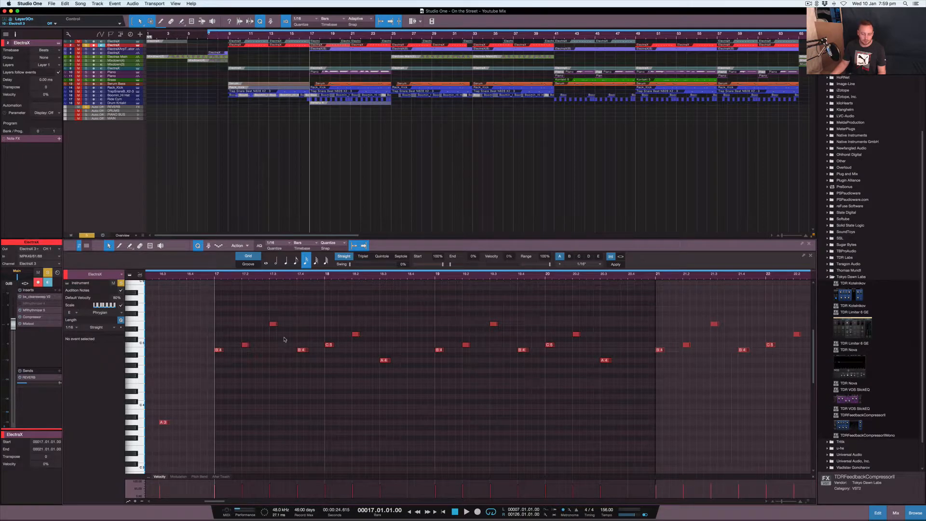
scroll(244, 348, up, 1)
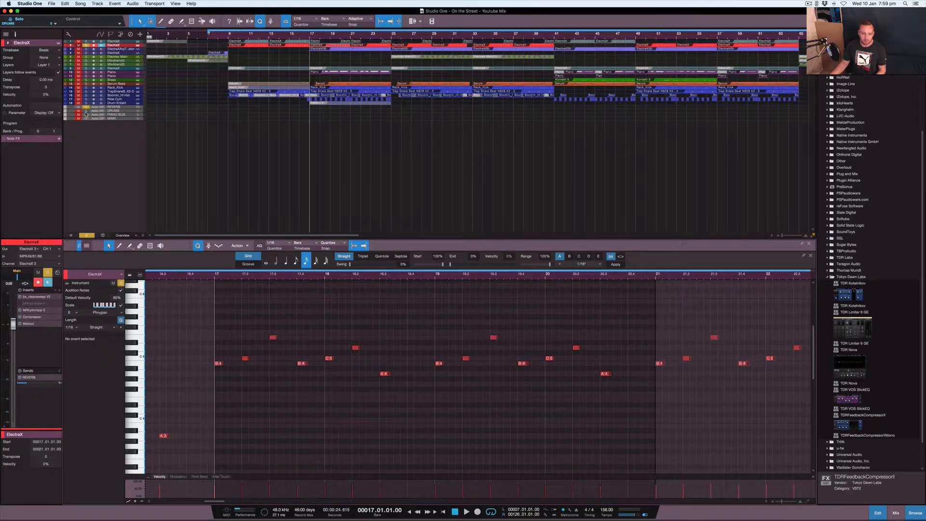
Step: Solo the DRUMS bus alongside the ElectraX lead and play both from bar 17
click(85, 111)
key(space)
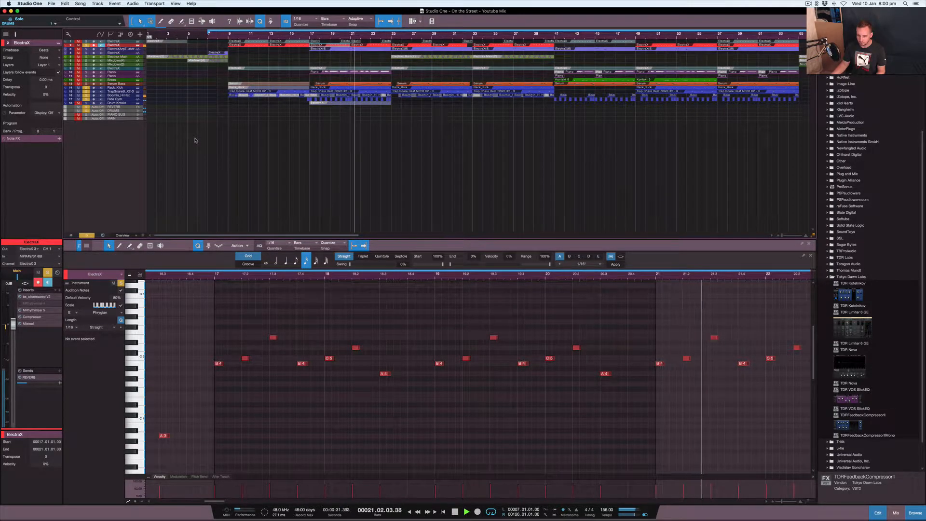
key(space)
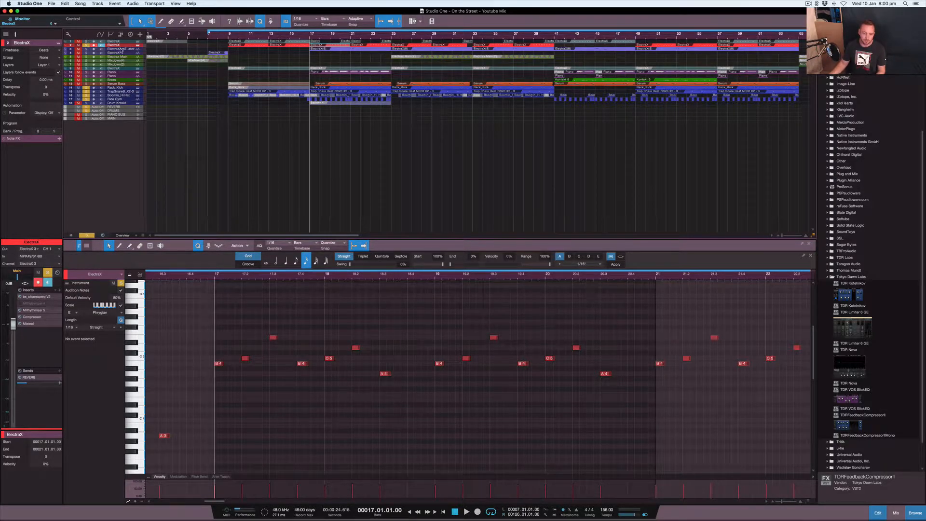
Step: Show the first ElectraX track's notes in the editor and enlarge the arrangement's track heights
click(116, 41)
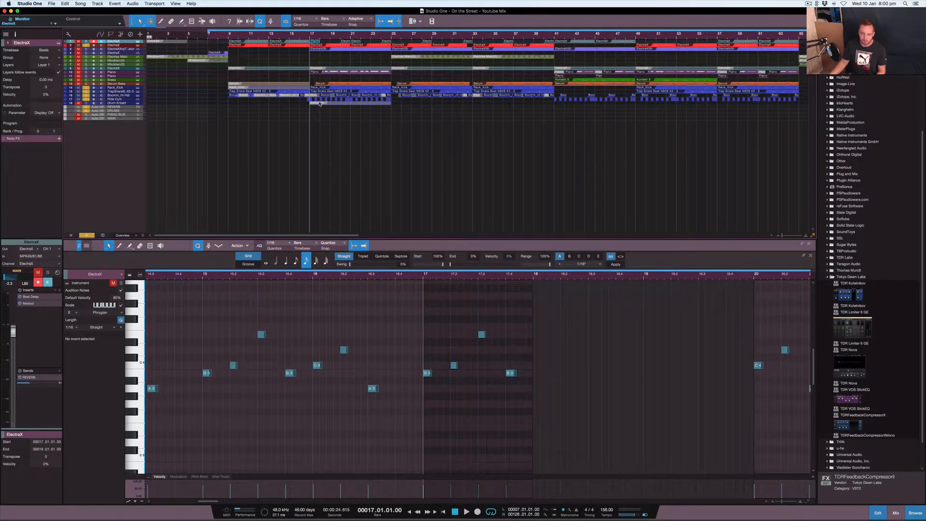
key(shift+e)
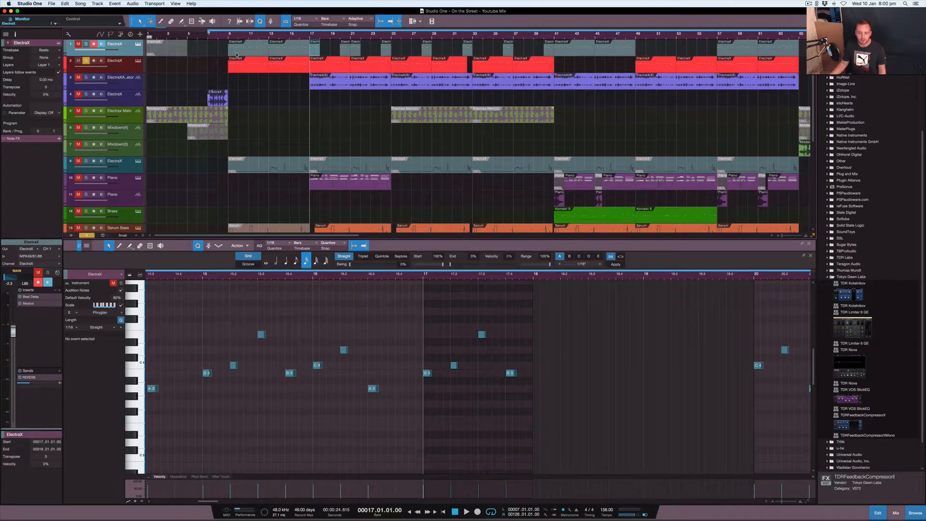
Step: Show the first ElectraX track's notes at bar 20 and look over its ARP - Terminator patch in Electra2
click(229, 35)
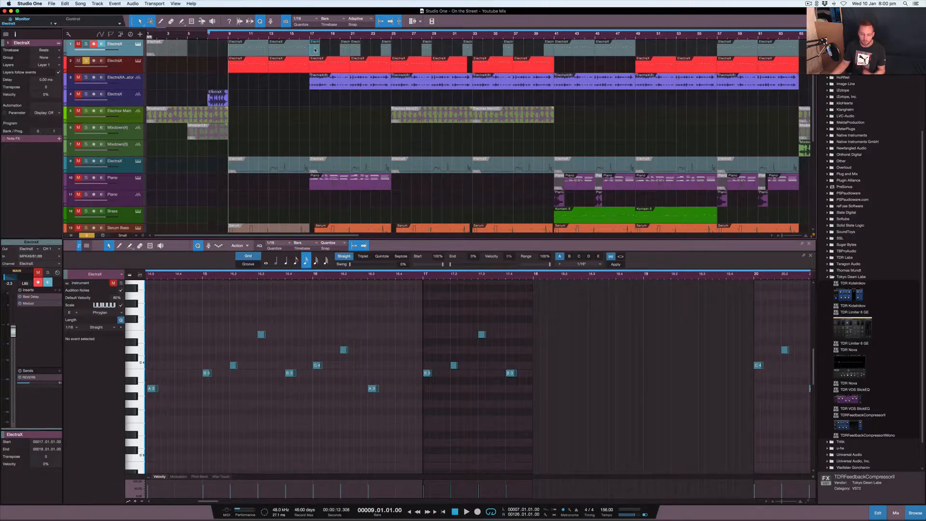
click(346, 51)
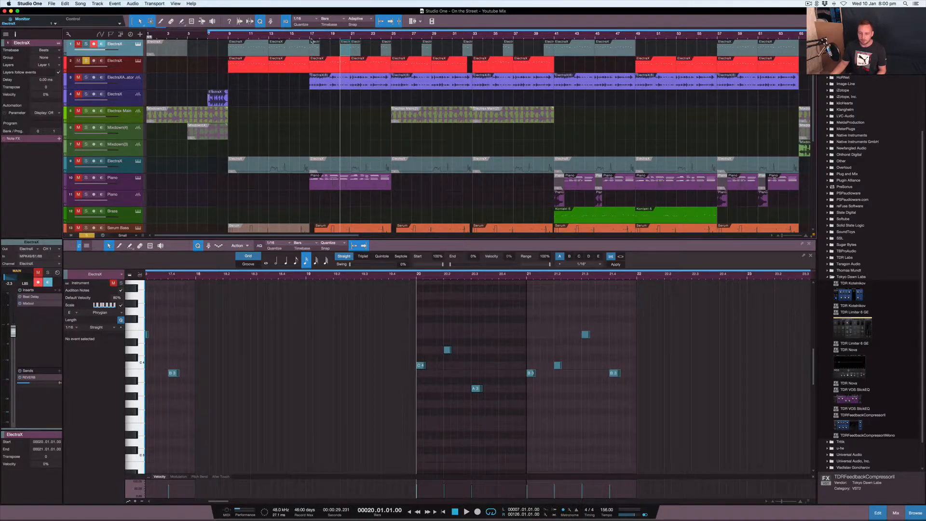
click(138, 45)
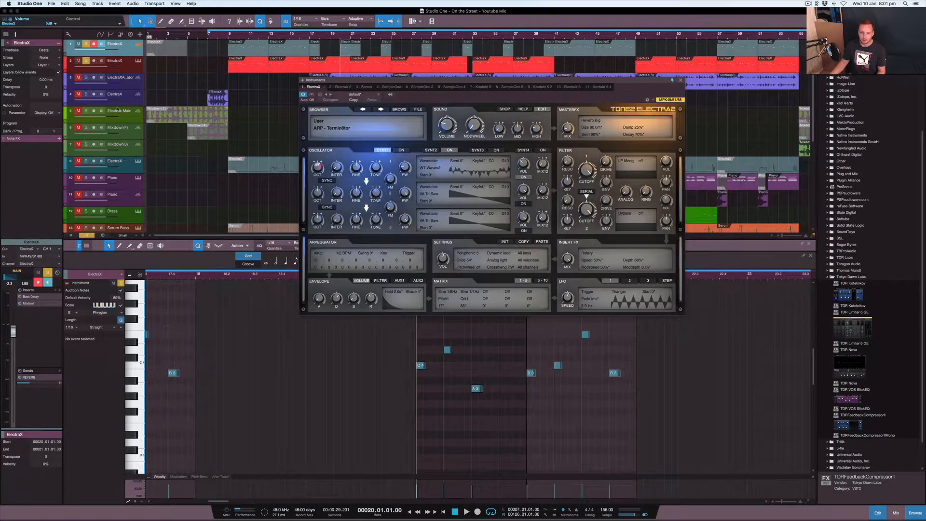
click(681, 80)
Step: Solo the rendered ElectraX arp audio track, show its clip's waveform and set playback to bar 17
click(86, 78)
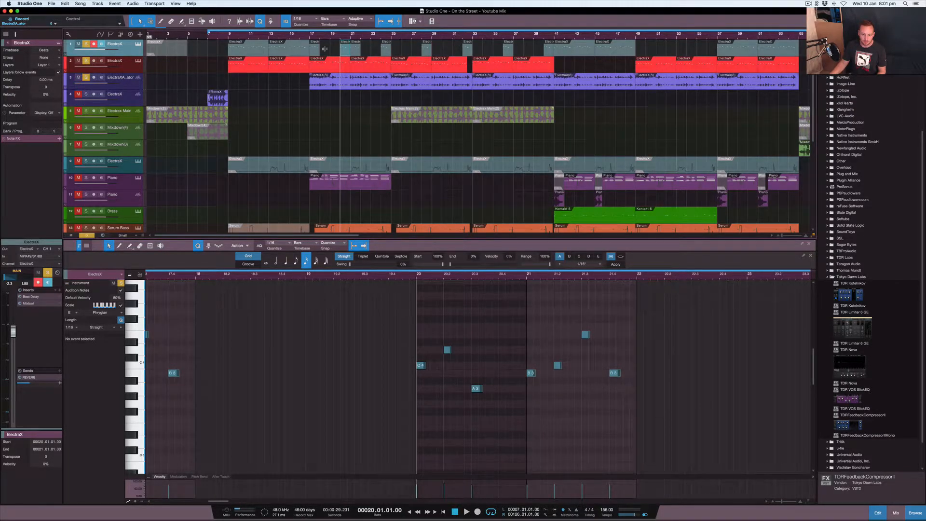
click(319, 81)
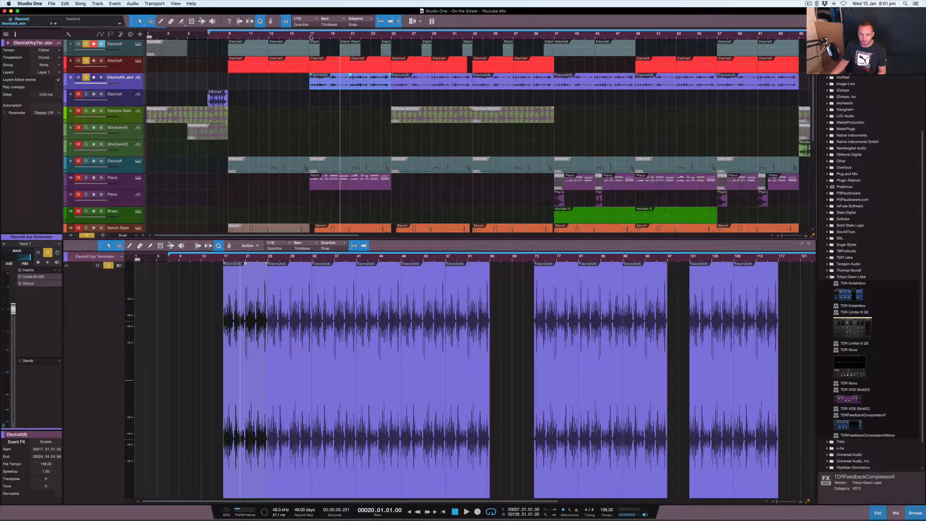
click(310, 36)
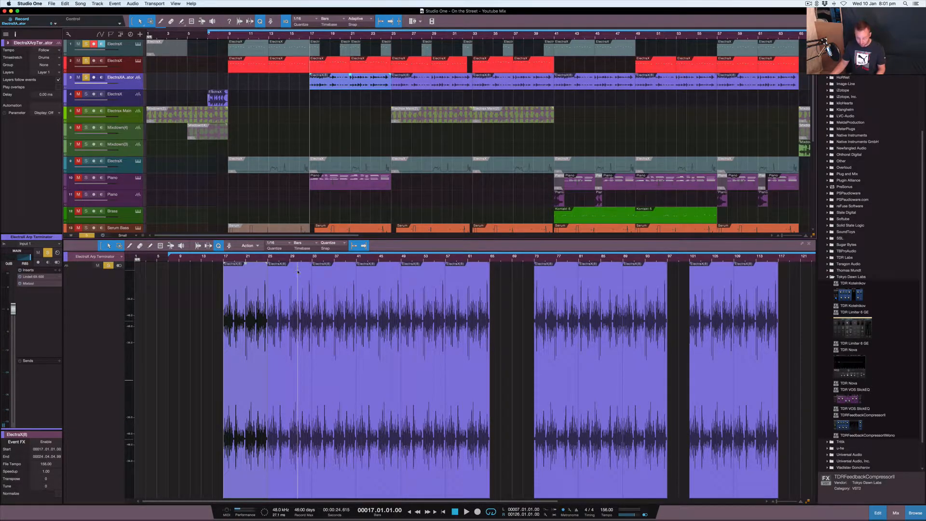
Step: Show the mixer and compare the first ElectraX channel with its rendered arp audio channel, reselecting the audio clip at bar 17
key(F3)
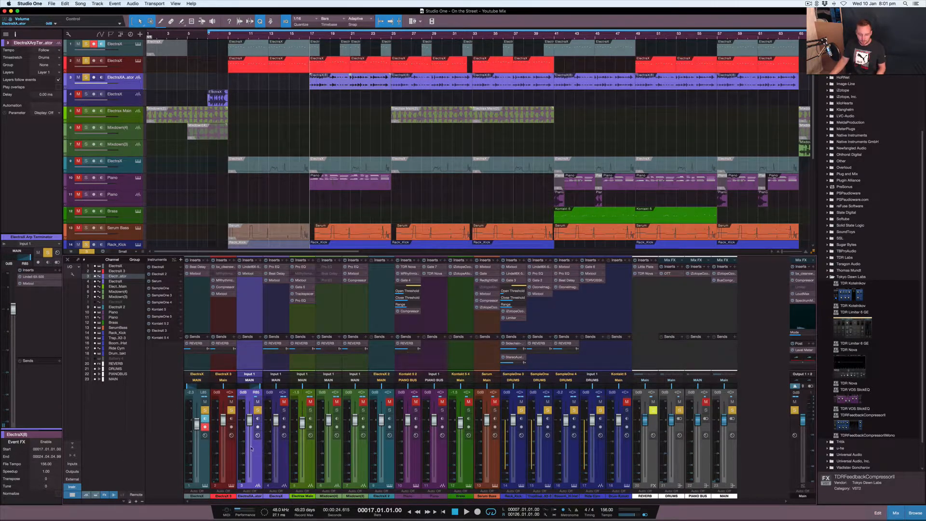
click(208, 448)
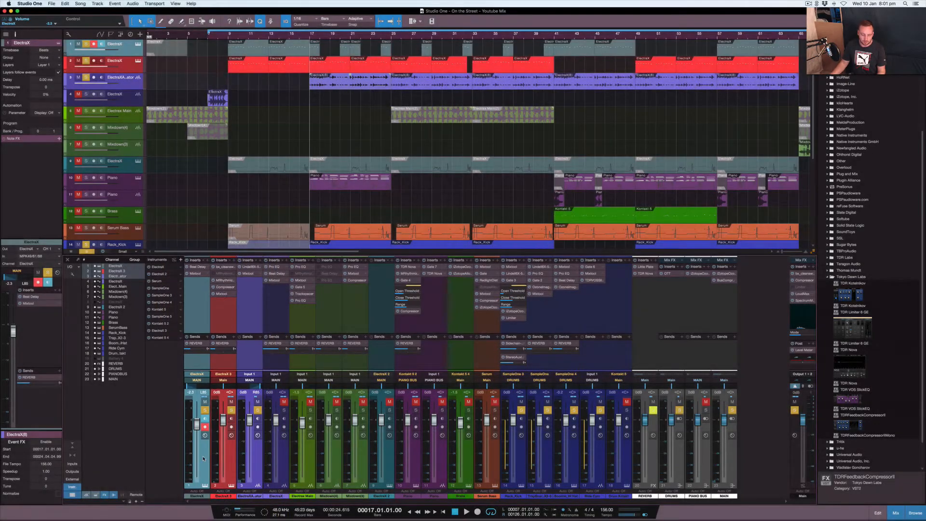
click(198, 477)
click(257, 459)
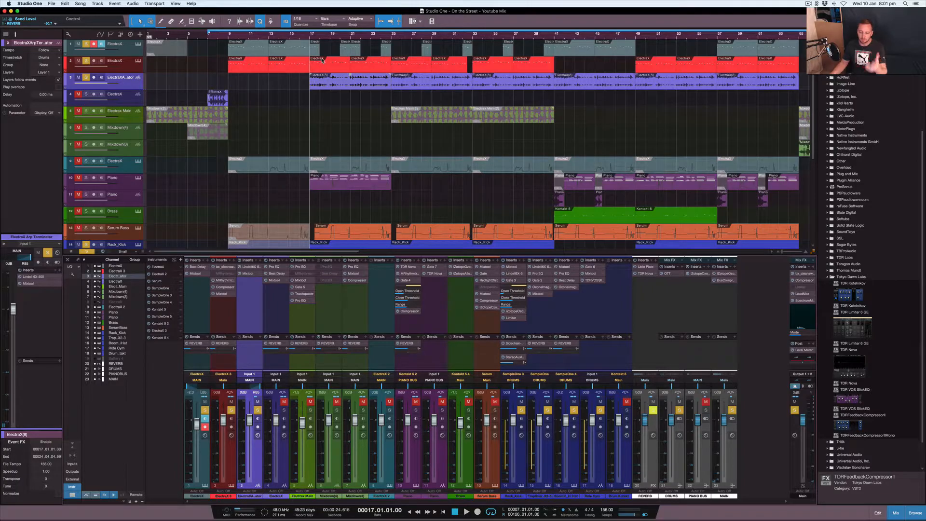
click(318, 86)
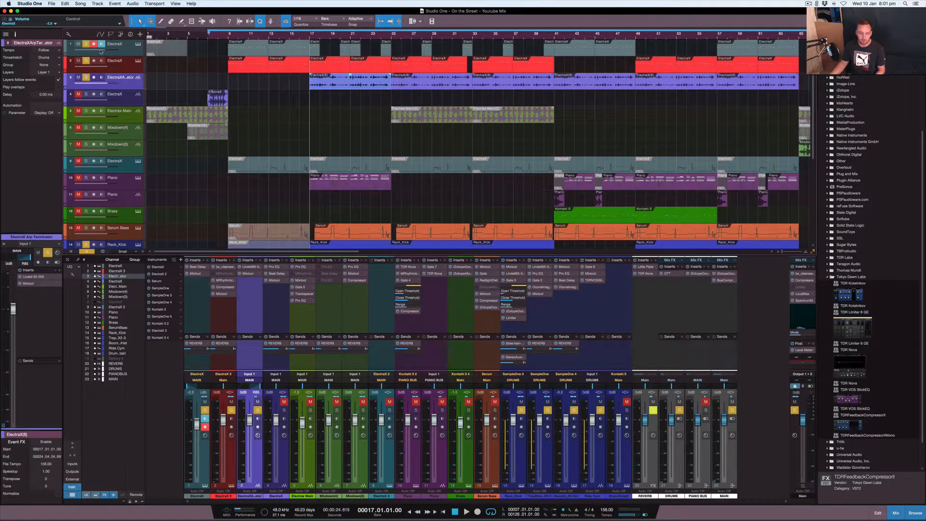
Step: Unsolo the red ElectraX lead and play the two arp tracks together from bar 17
click(86, 60)
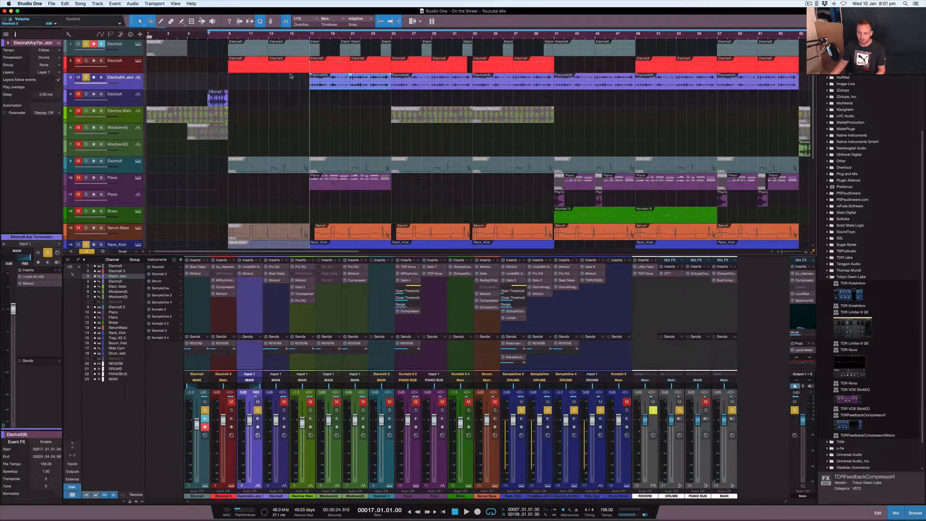
key(space)
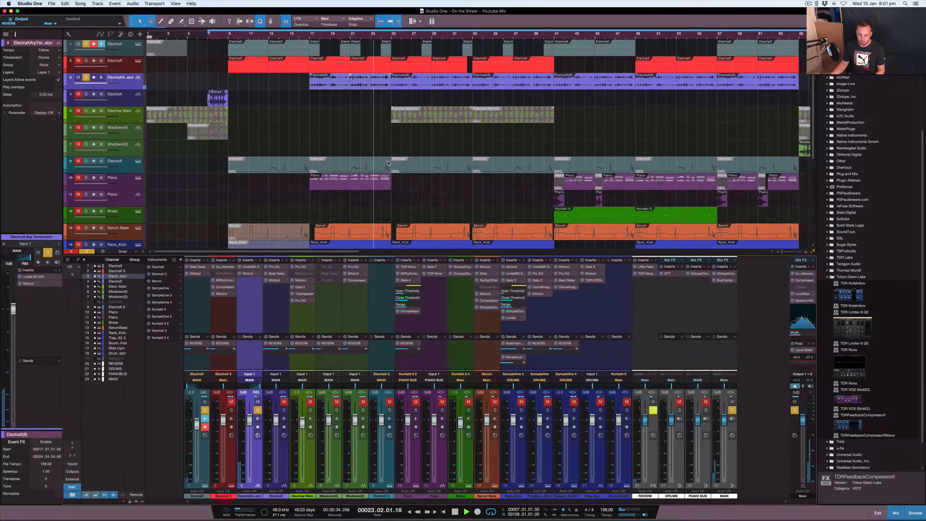
key(space)
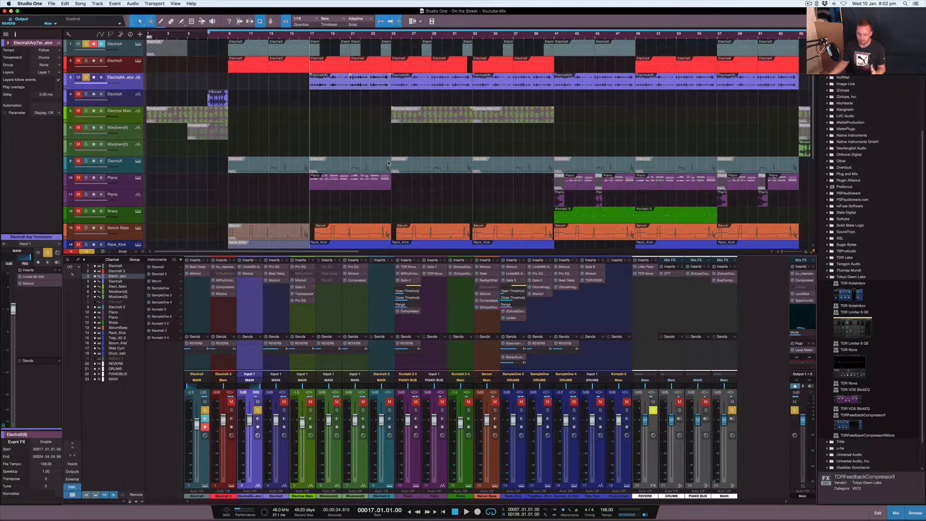
Step: Solo the red ElectraX lead again and play it with both arp tracks from bar 17
click(231, 410)
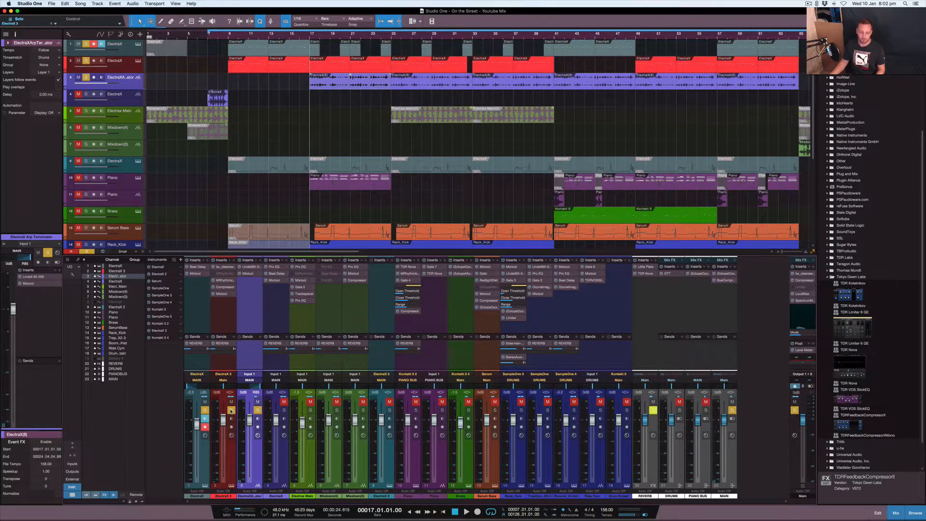
key(space)
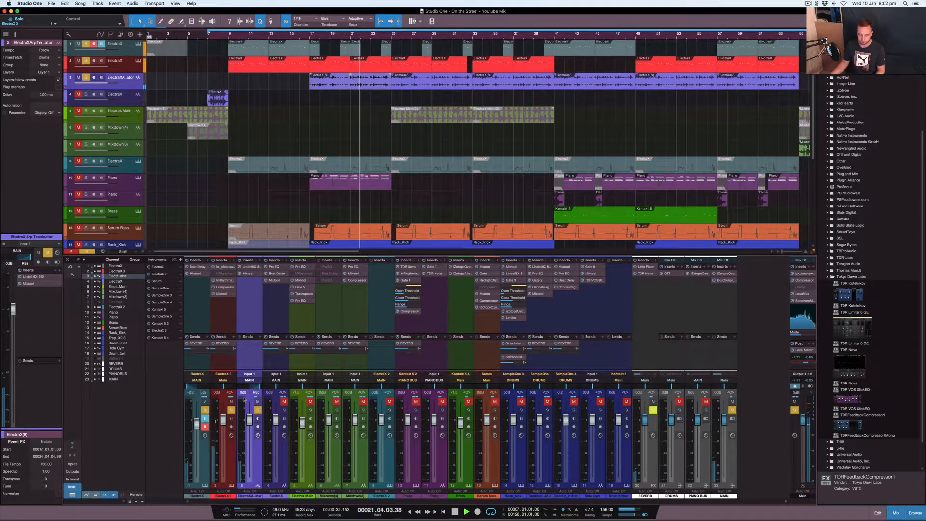
key(space)
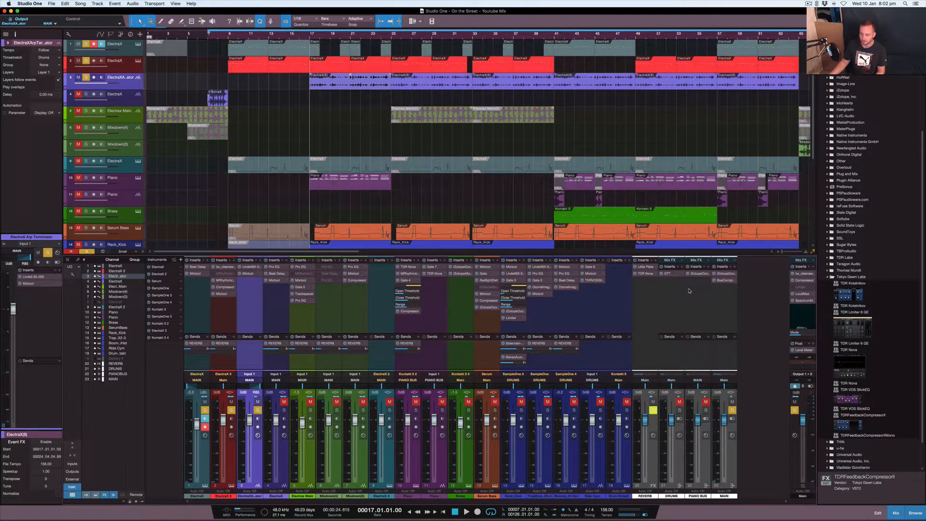
Step: Inspect the iZotope Ozone 7 Imager's stereo width bands on the PIANO BUS, and close the plug-in
click(699, 276)
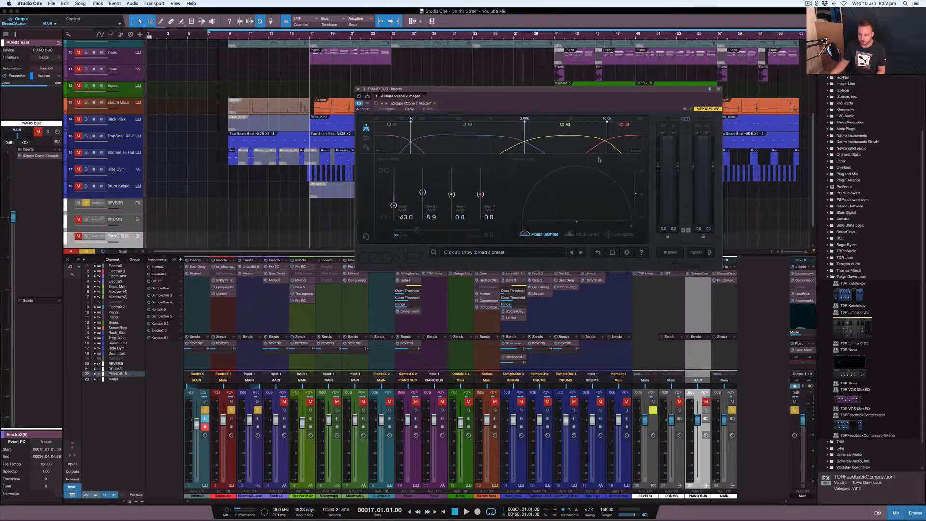
drag(509, 90, 403, 87)
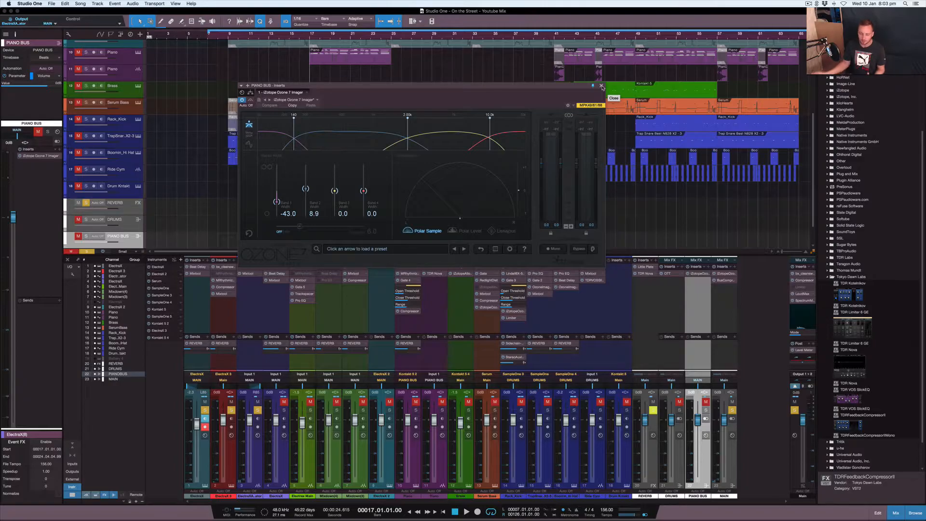
click(601, 86)
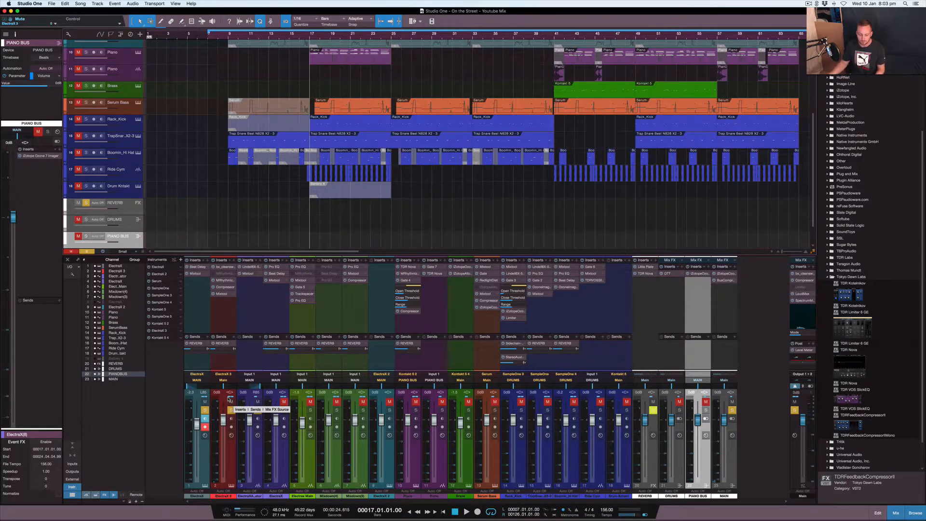
Step: Disarm recording on the first ElectraX channel and clear the solos on all channels
click(204, 427)
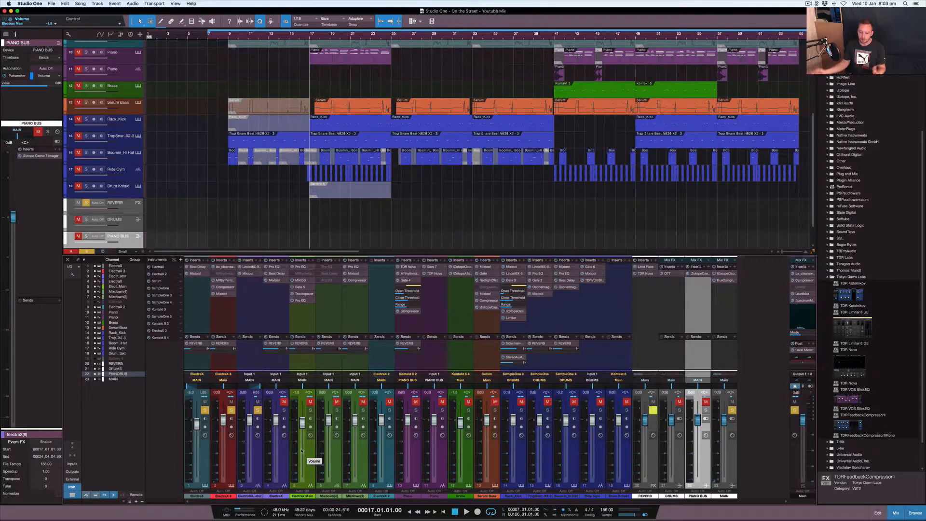
click(257, 410)
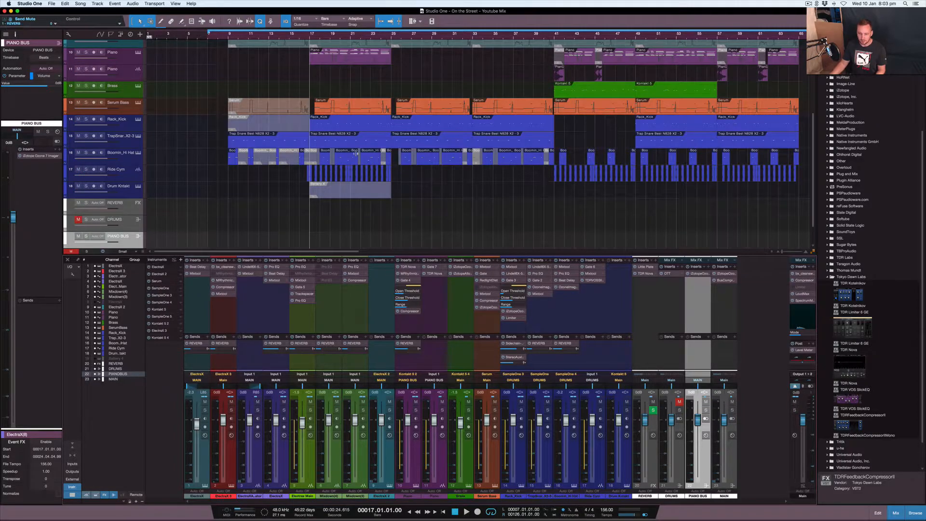
Step: Select the Mixdown(3) clip at bar 65 and set playback to its start
scroll(428, 127, up, 5)
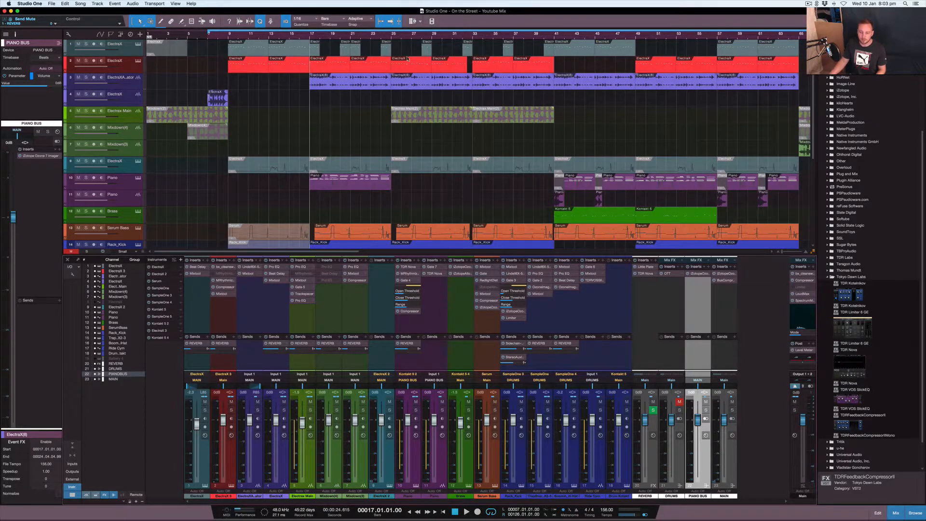
click(392, 35)
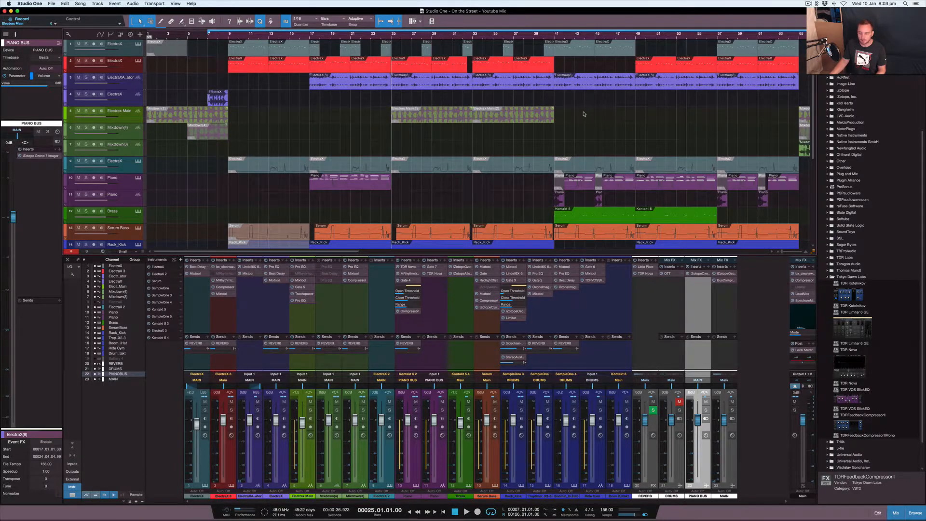
scroll(603, 123, right, 5)
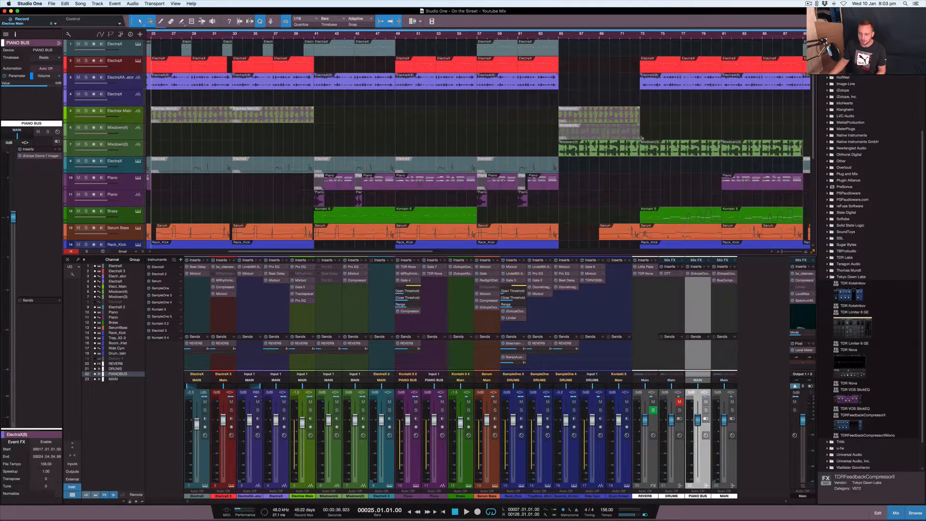
click(609, 150)
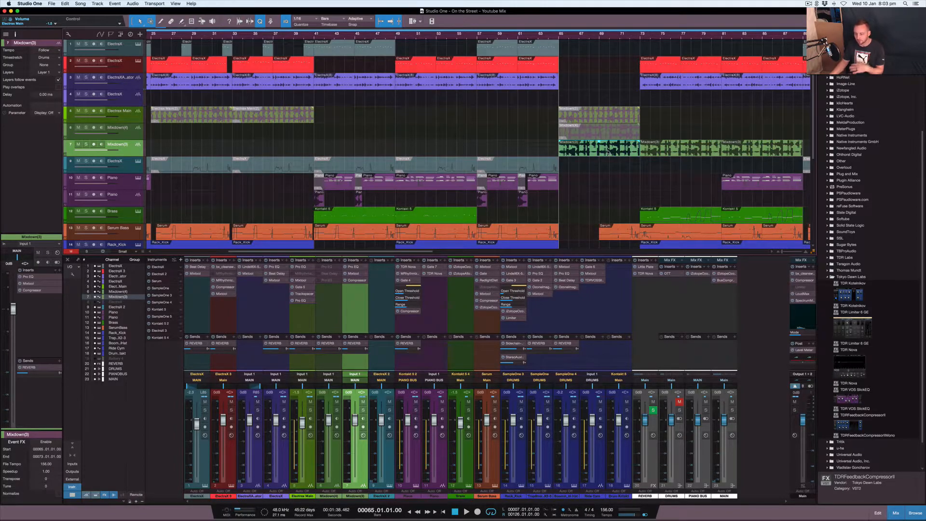
scroll(609, 151, right, 10)
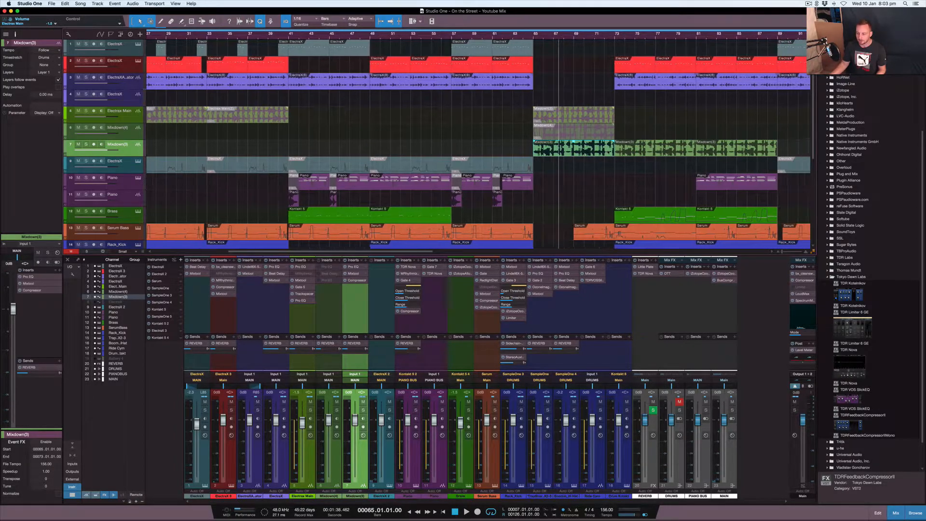
scroll(419, 151, up, 5)
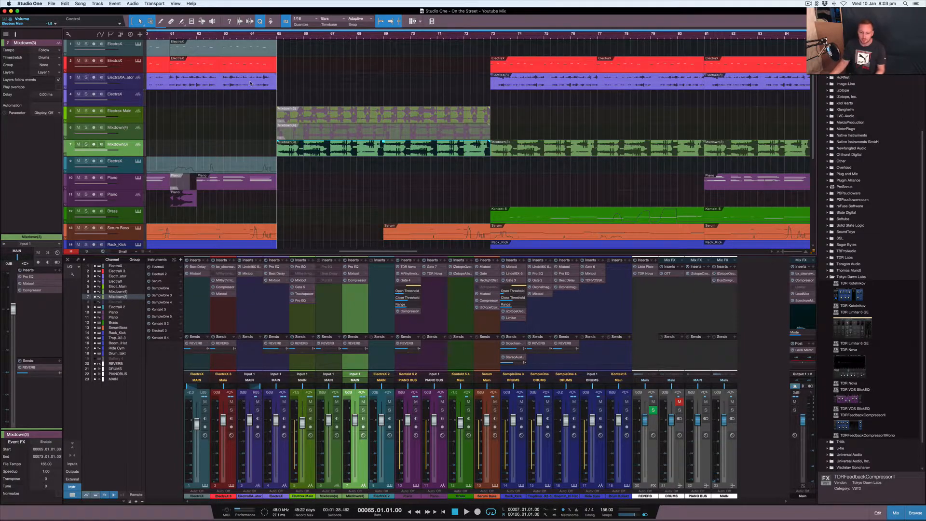
Step: Solo the Mixdown(3) track and play its part from bar 65
click(86, 144)
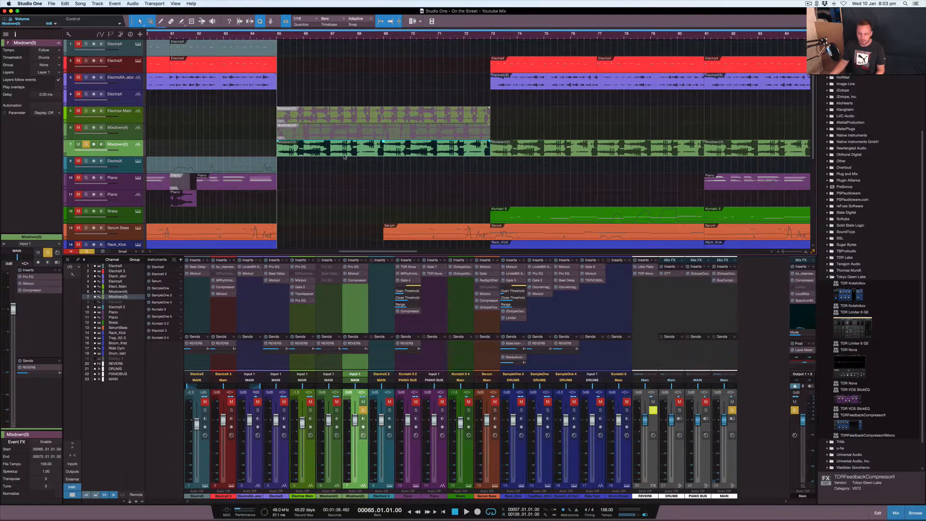
key(space)
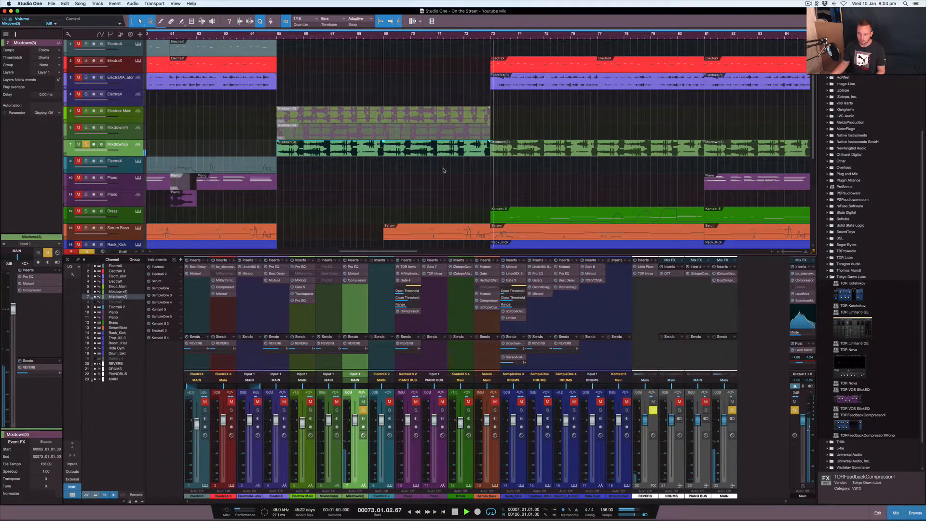
key(space)
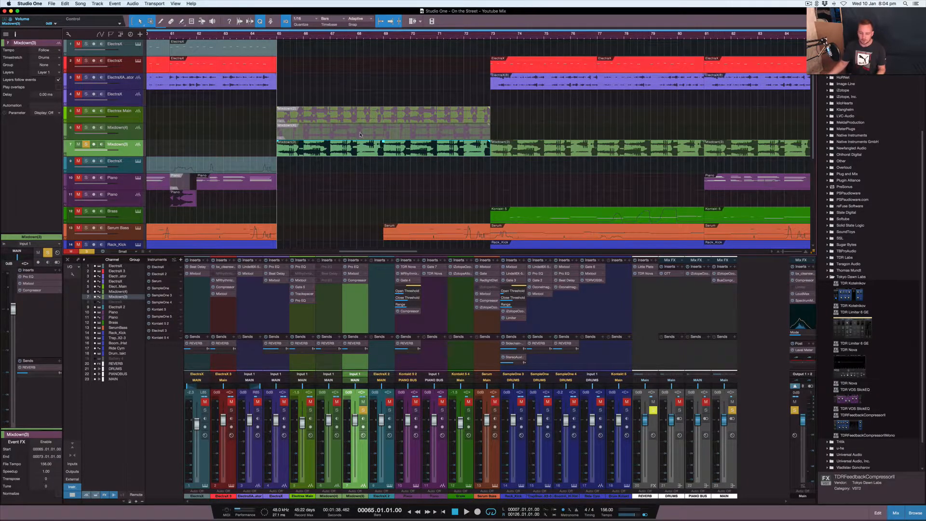
Step: Switch the solo from Mixdown(3) to Electrax Main and play its unmuted clip from bar 65
click(86, 111)
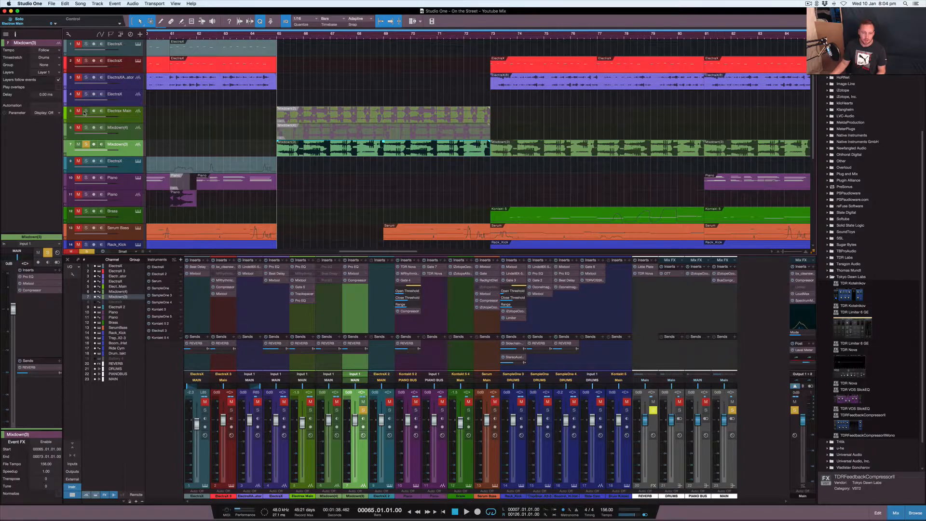
click(87, 144)
click(367, 118)
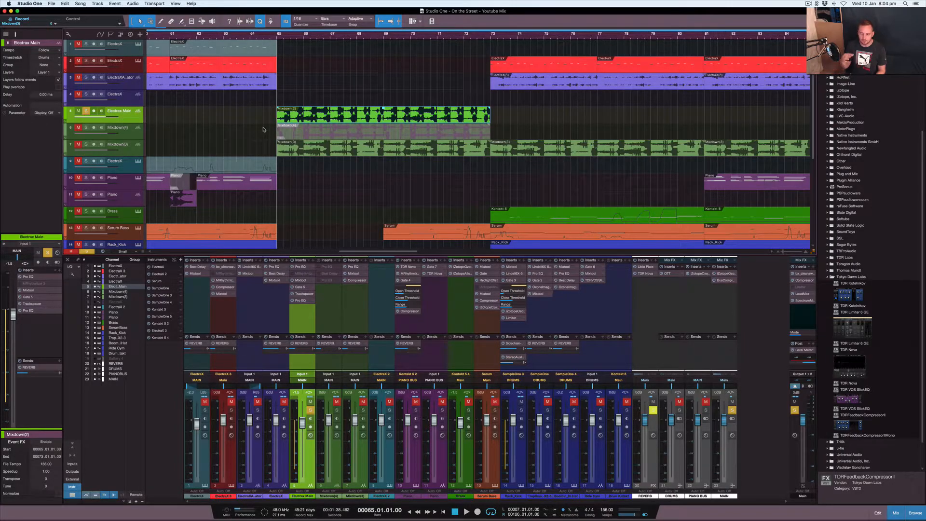
key(space)
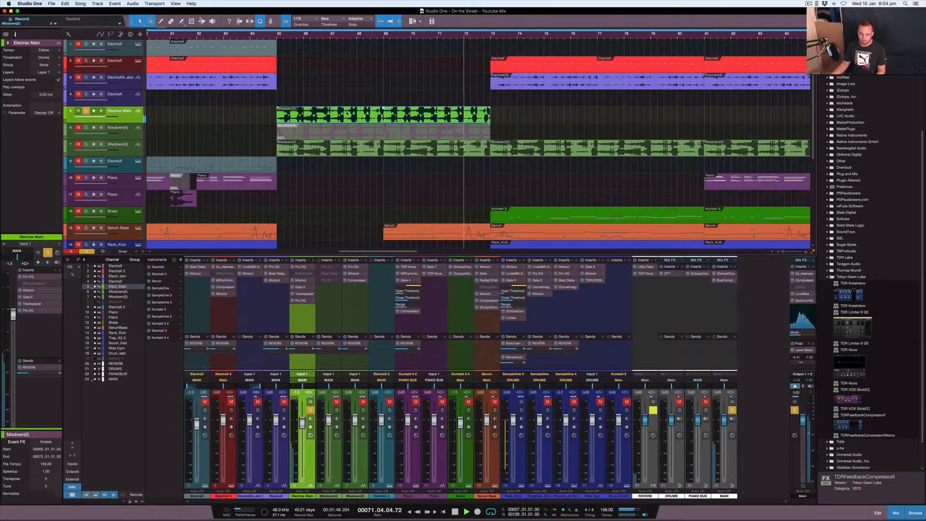
key(space)
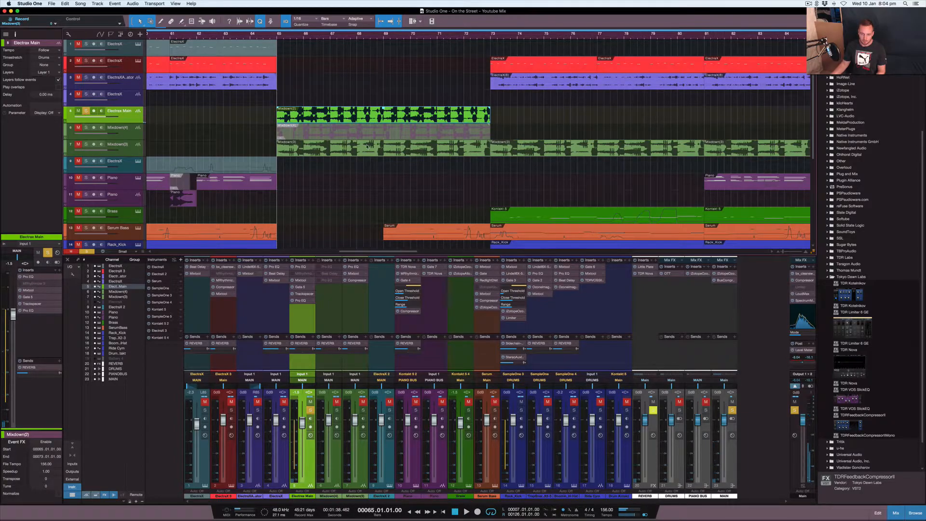
Step: Switch the solo from Electrax Main to Mixdown(4) and play its unmuted clip from bar 65
click(317, 137)
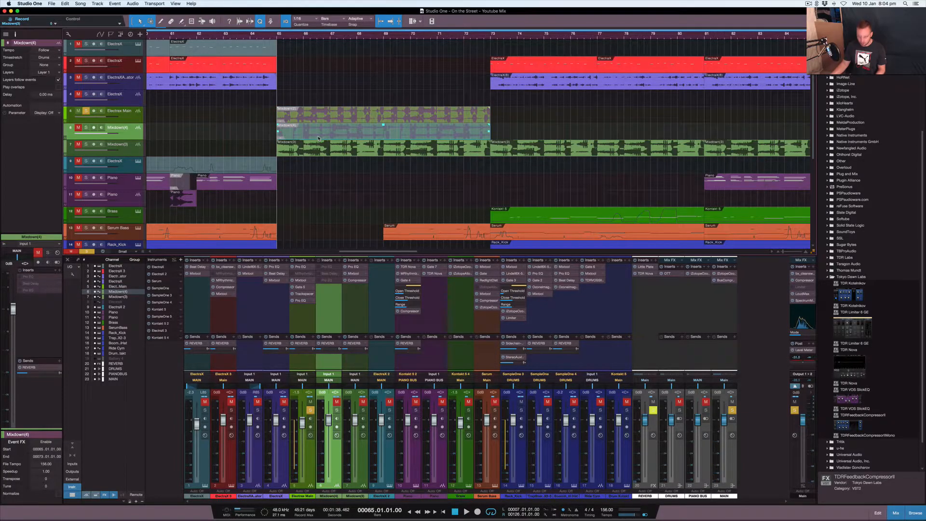
click(85, 129)
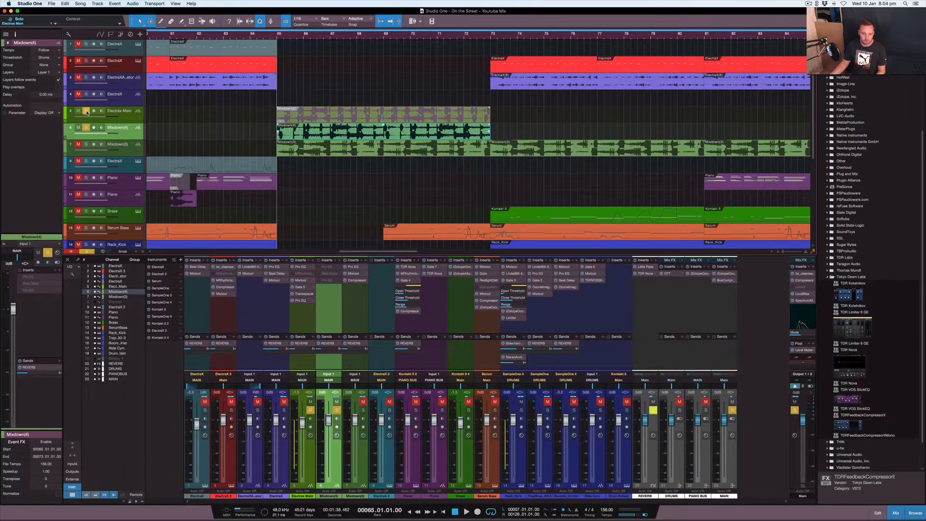
key(space)
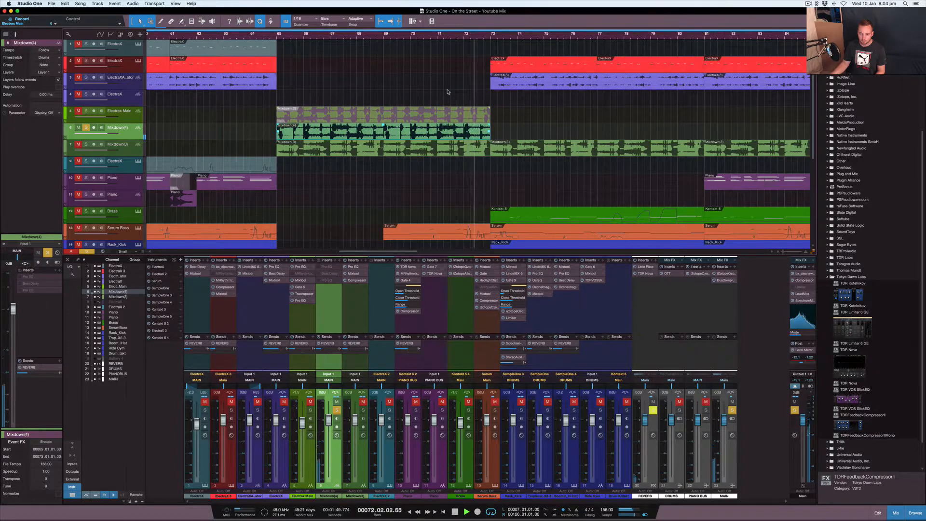
key(space)
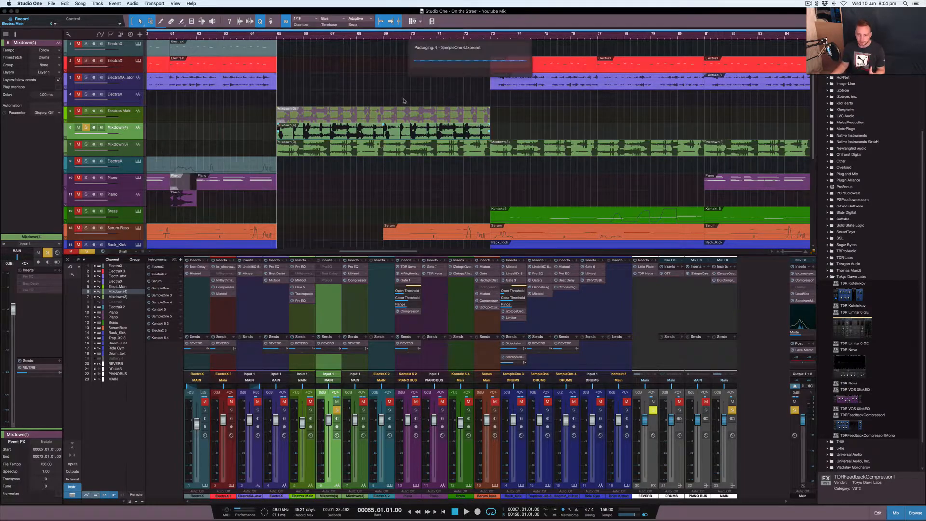
Step: Examine the notes of the red ElectraX part at bar 61 and view the ElectraX Arp Terminator track's audio with the track list shown
click(202, 68)
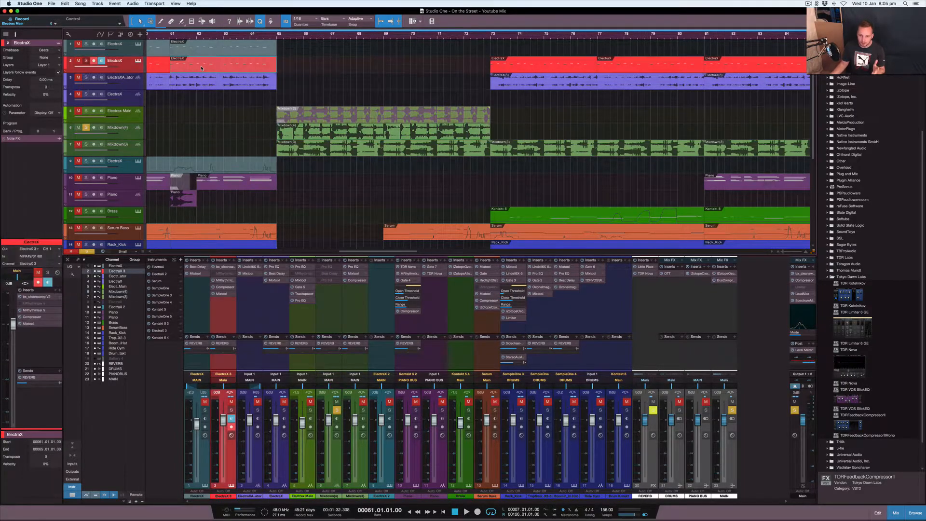
double_click(201, 68)
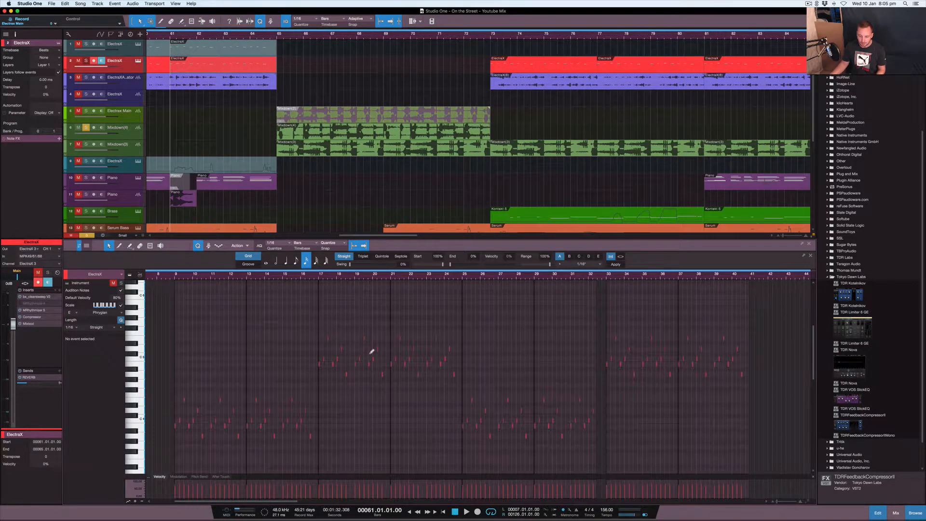
scroll(339, 356, left, 3)
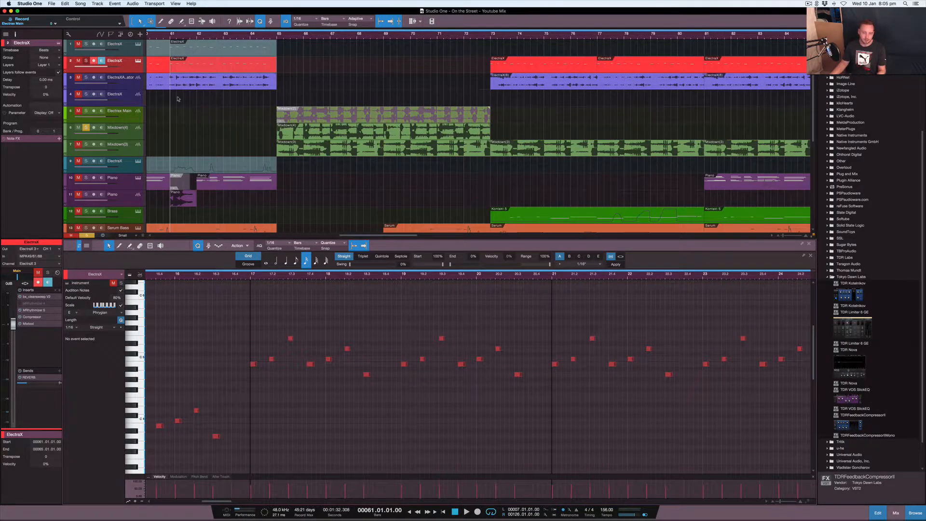
click(131, 98)
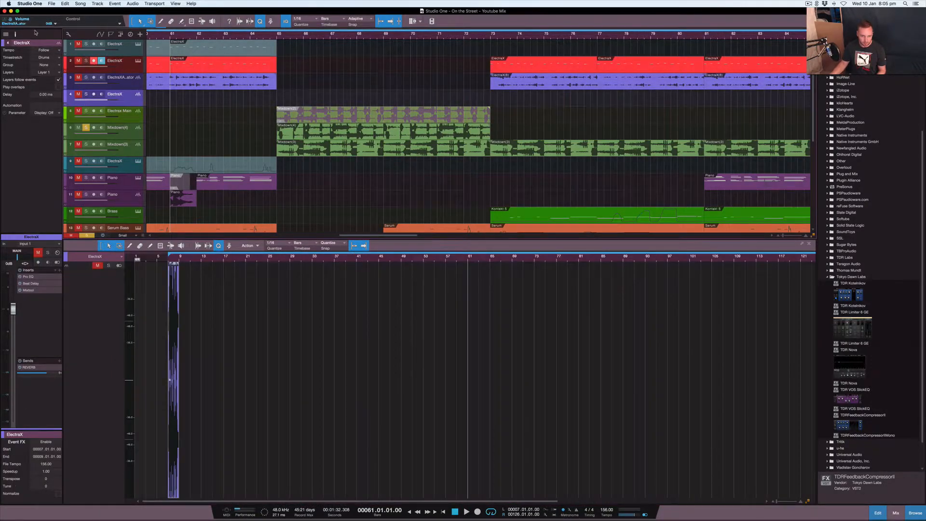
click(29, 89)
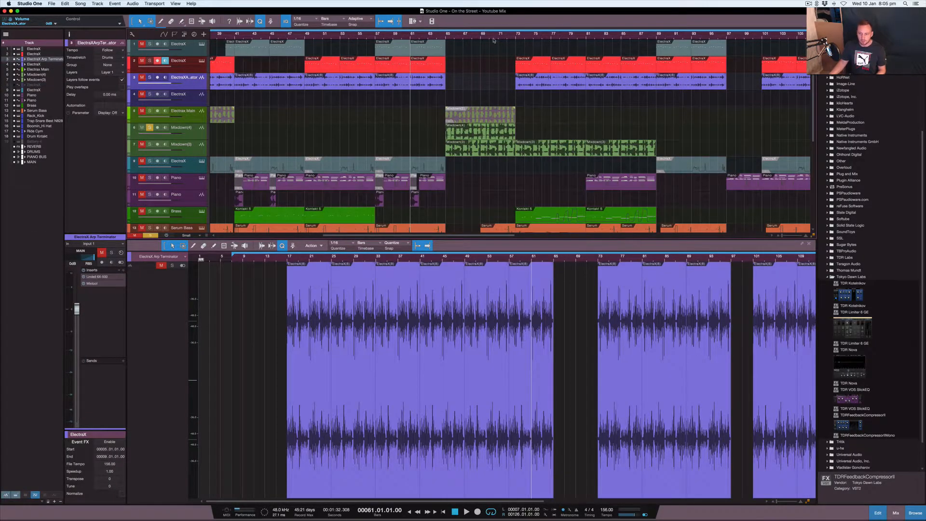
Step: Set playback to bar 65 and switch on the second synth layer in the red ElectraX track's LEAD - Blue Hunnits instrument
click(445, 36)
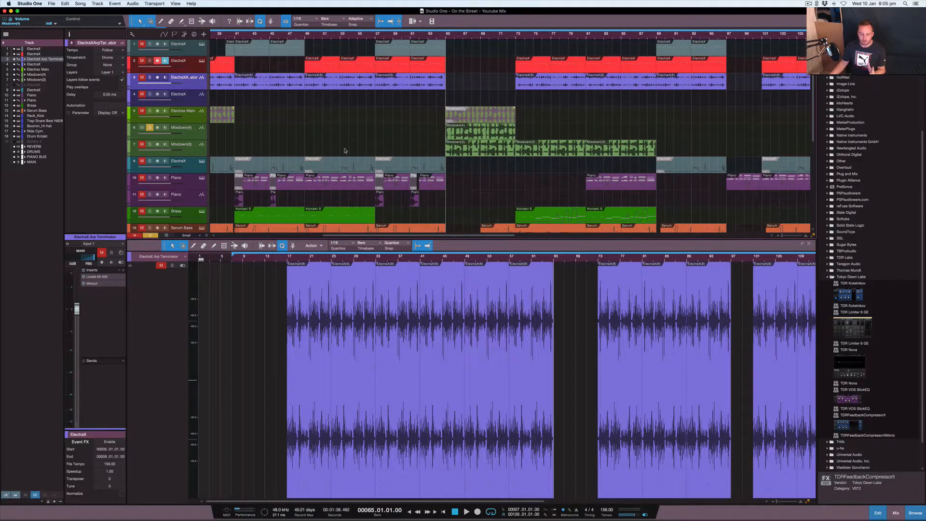
click(202, 61)
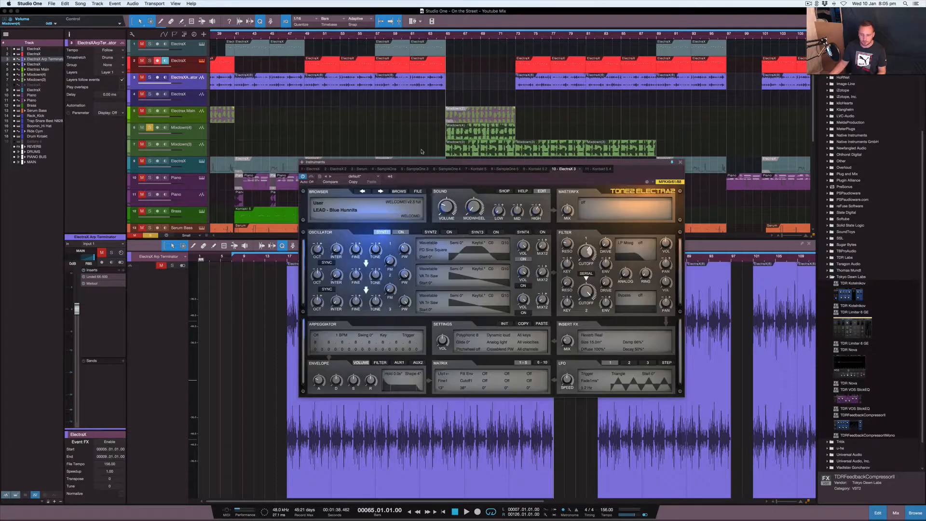
click(454, 233)
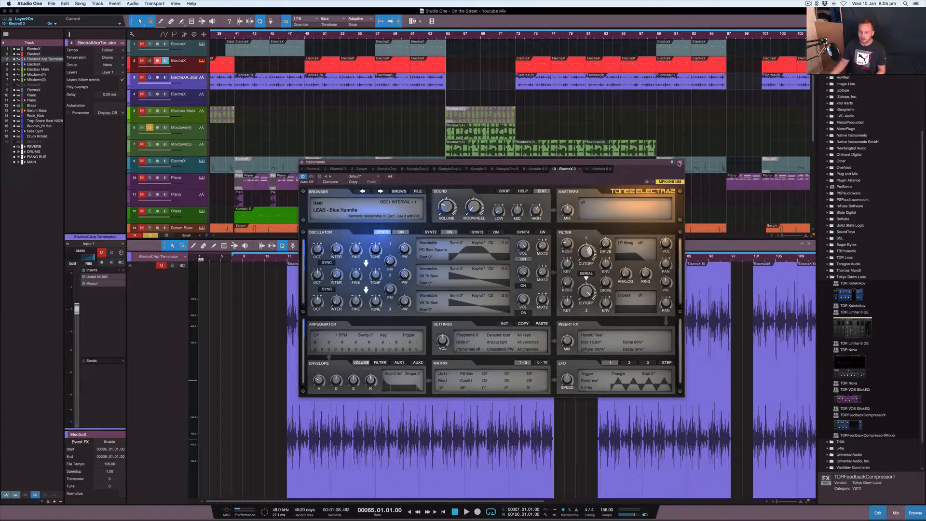
click(681, 162)
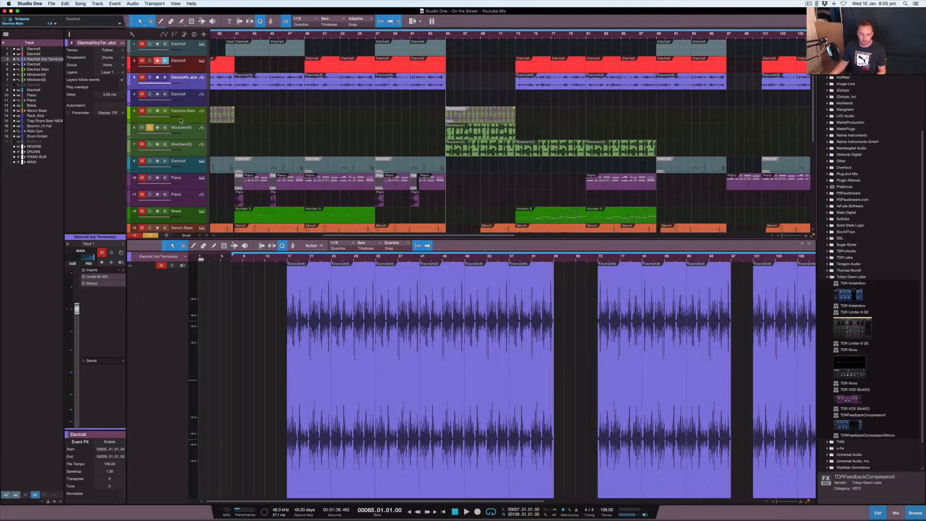
Step: Play the soloed Mixdown(4) part from bar 65 and select its clip for a closer look
key(space)
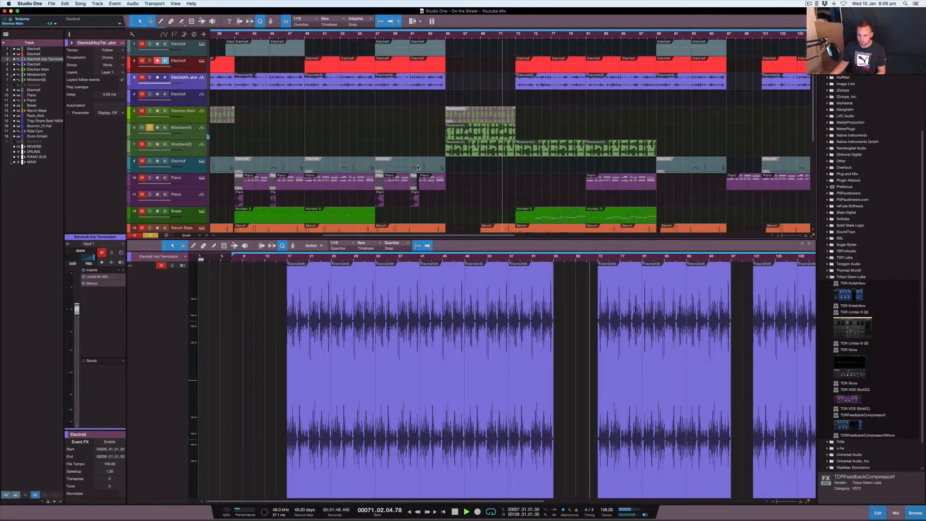
key(space)
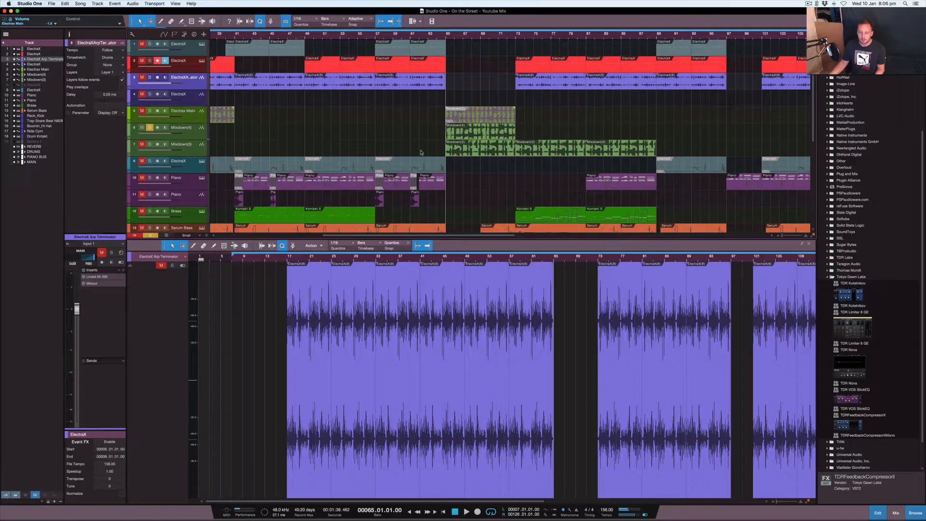
click(483, 131)
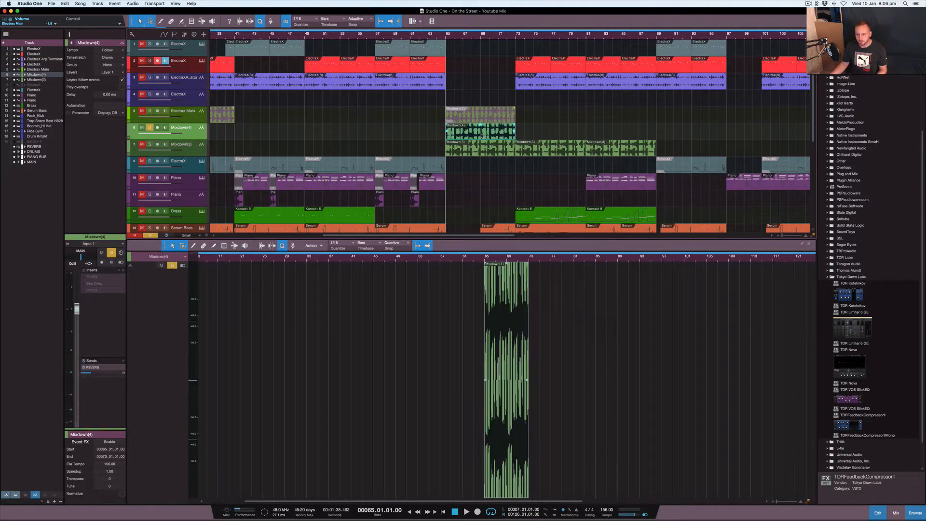
scroll(483, 131, up, 3)
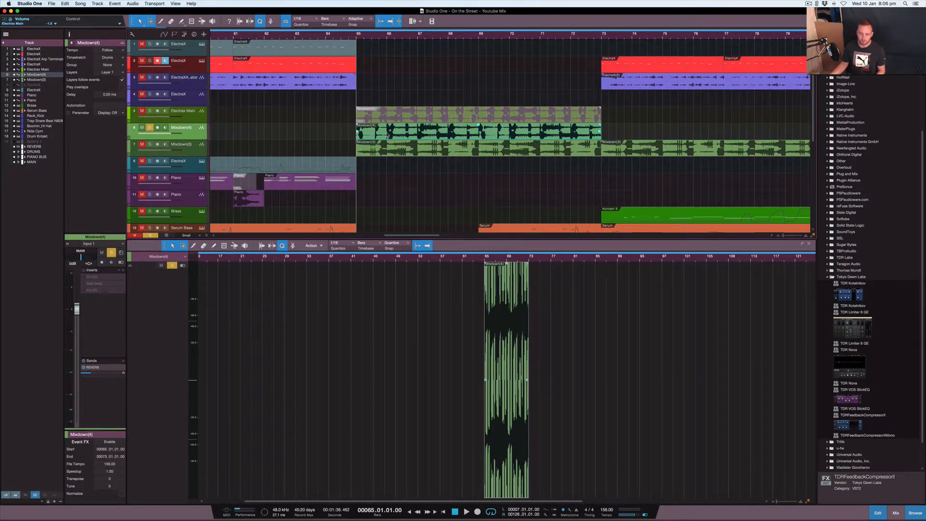
Step: Solo Electrax Main instead of Mixdown(4), unmute its clip at bar 65 and play it
click(418, 115)
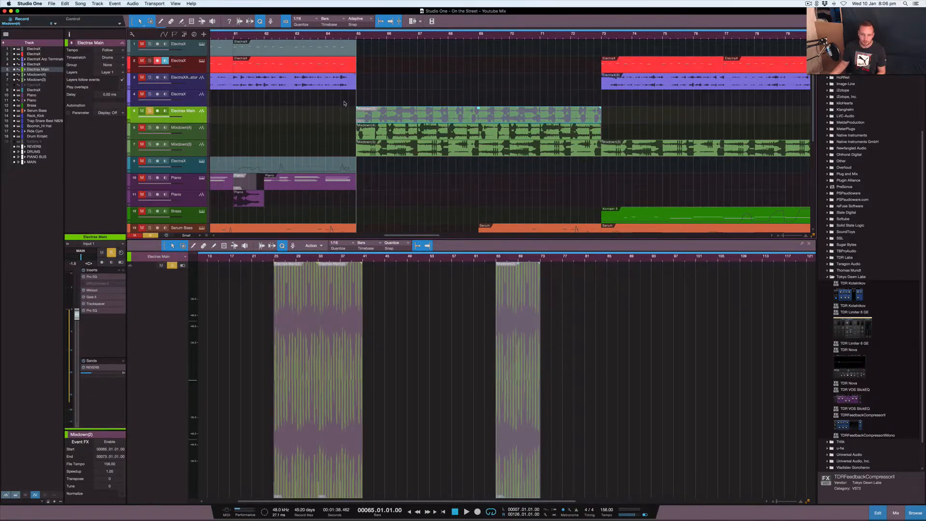
click(400, 113)
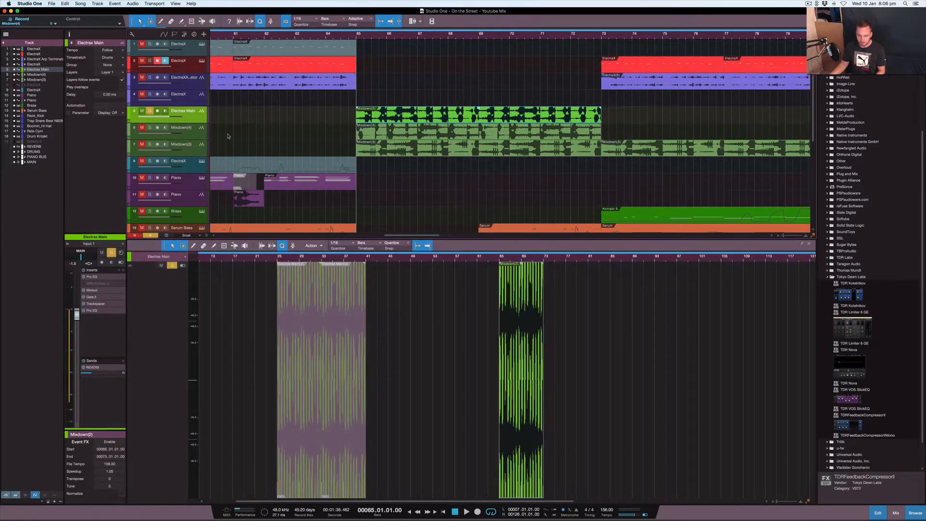
key(space)
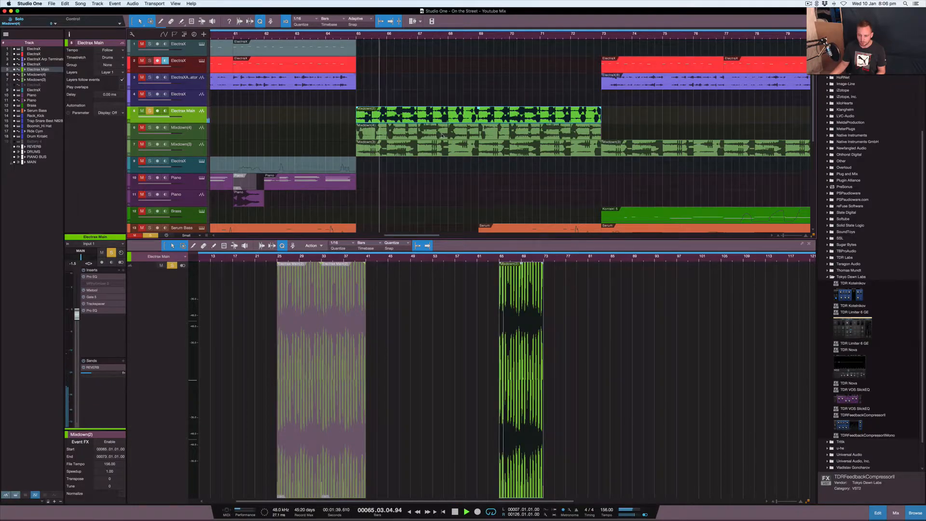
key(space)
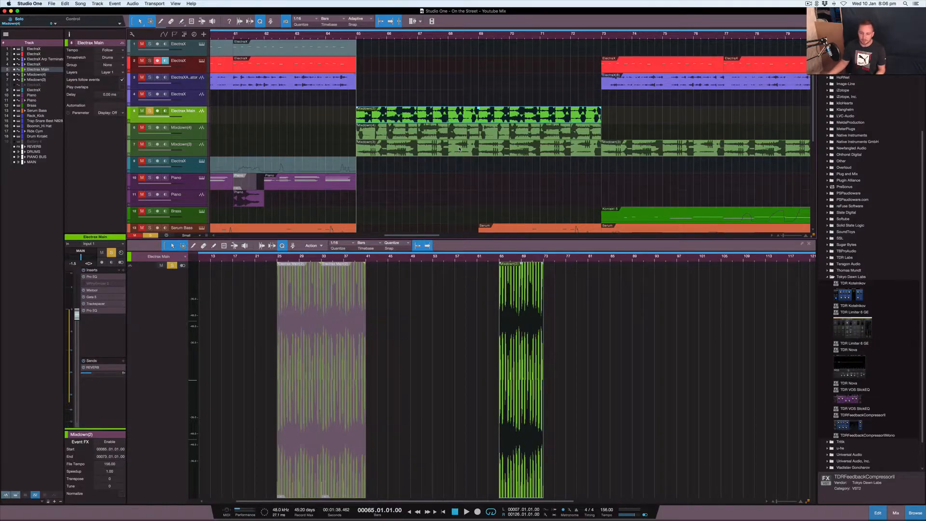
Step: Split the Electrax Main clip at bars 66 and 67 and play the one-bar slice
alt+click(387, 117)
alt+click(417, 119)
click(401, 118)
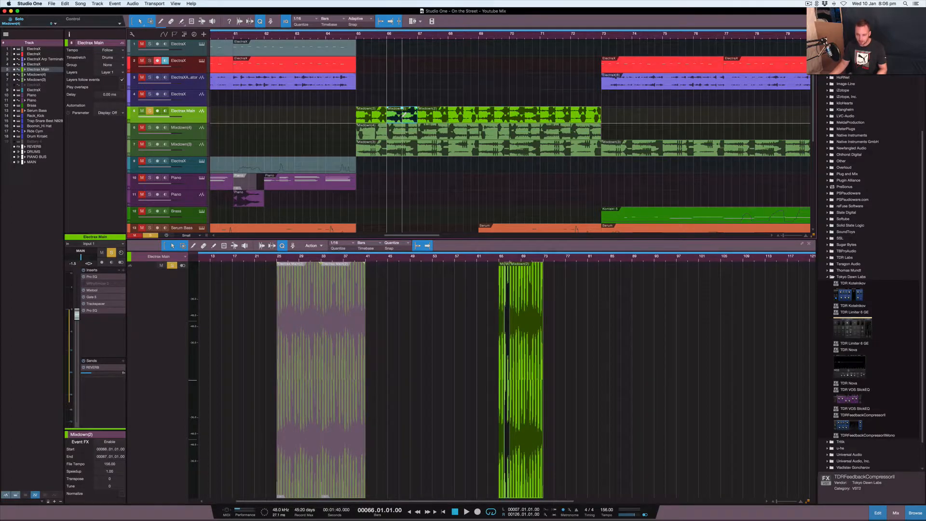
key(space)
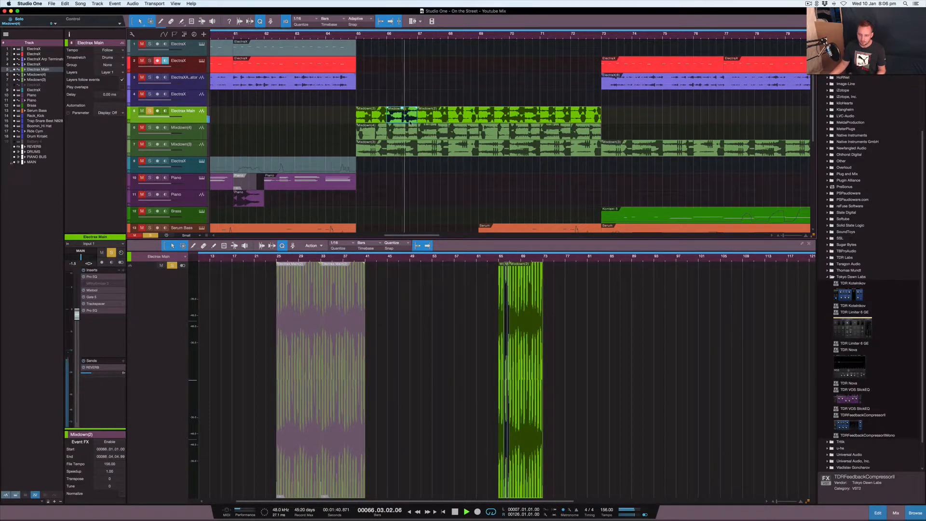
key(space)
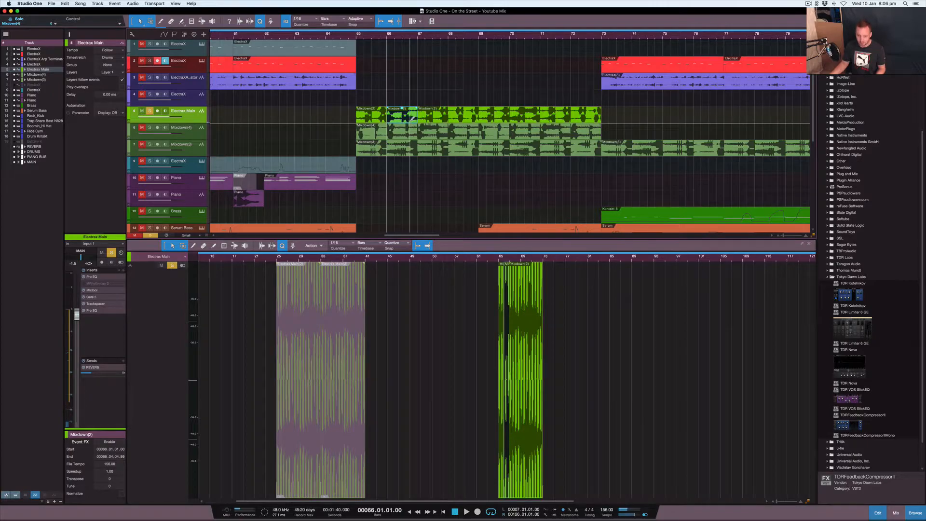
Step: Try extending the bar 66 slice to bar 73 and muting it, and undo the edits back to the unsplit Electrax Main clip
drag(417, 120, 601, 128)
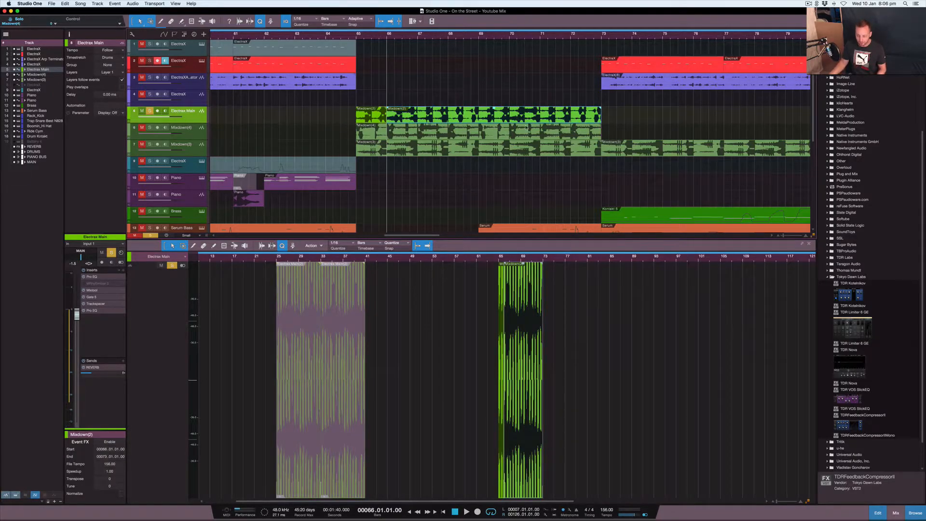
key(shift+m)
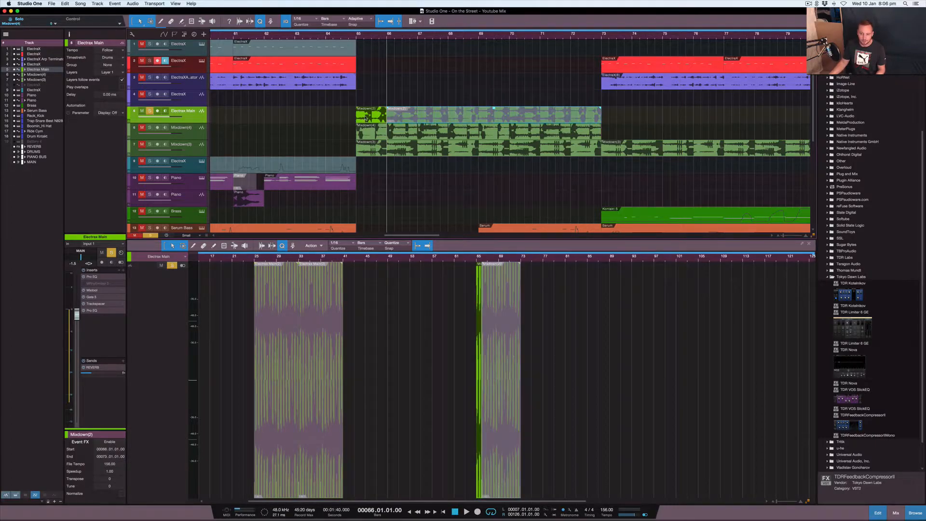
key(super+z)
key(super+z)
key(super+z)
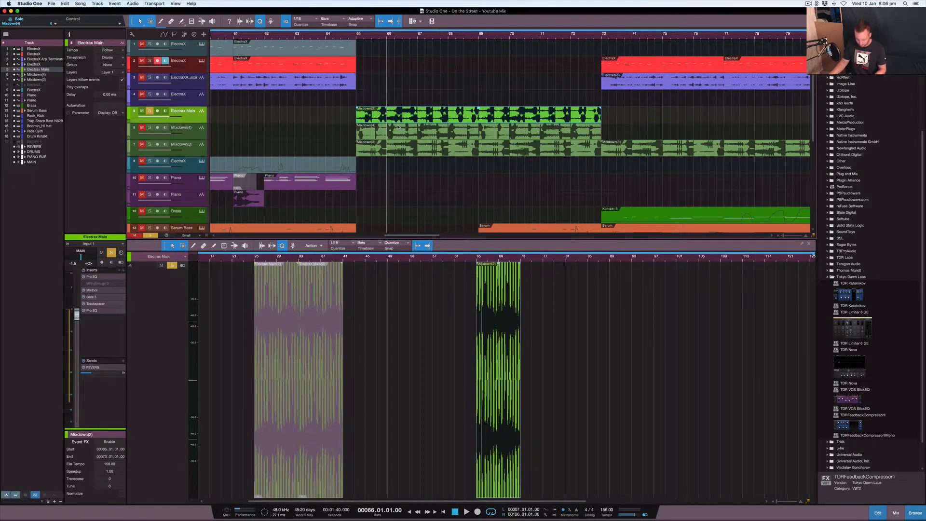
Step: Mute the Electrax Main and Mixdown(4) clips at bar 65 and clear the solo
key(shift+m)
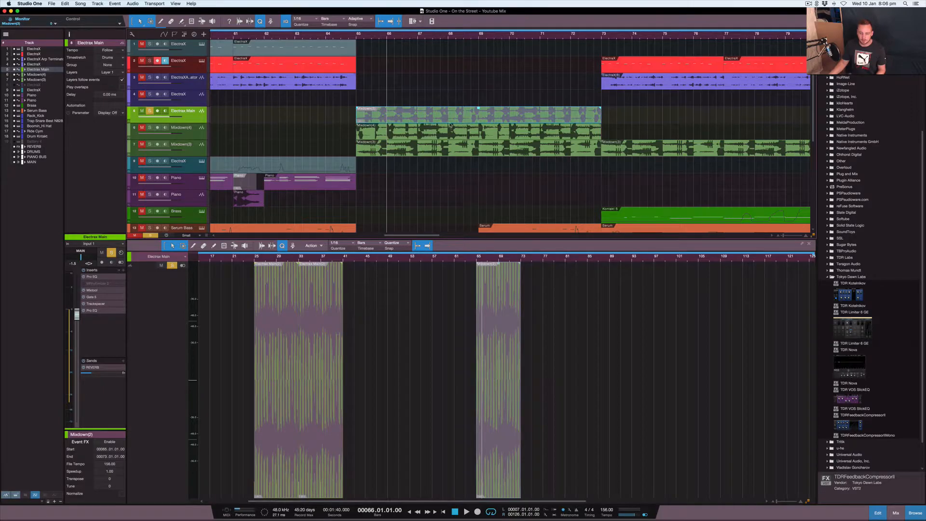
click(454, 137)
key(shift+m)
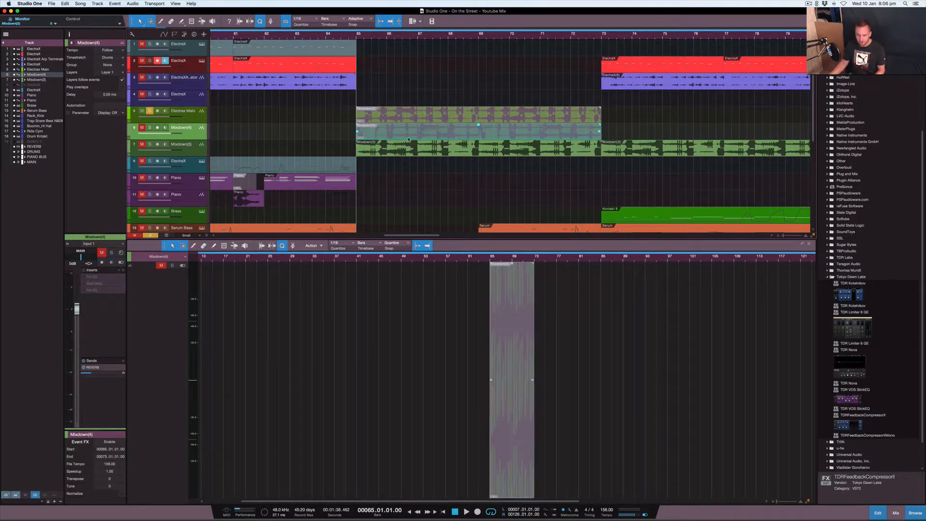
click(150, 112)
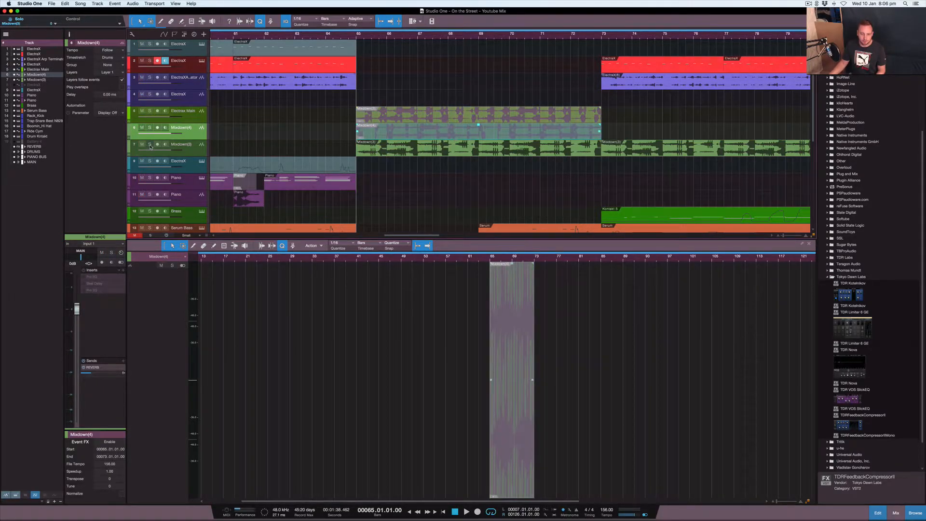
click(423, 151)
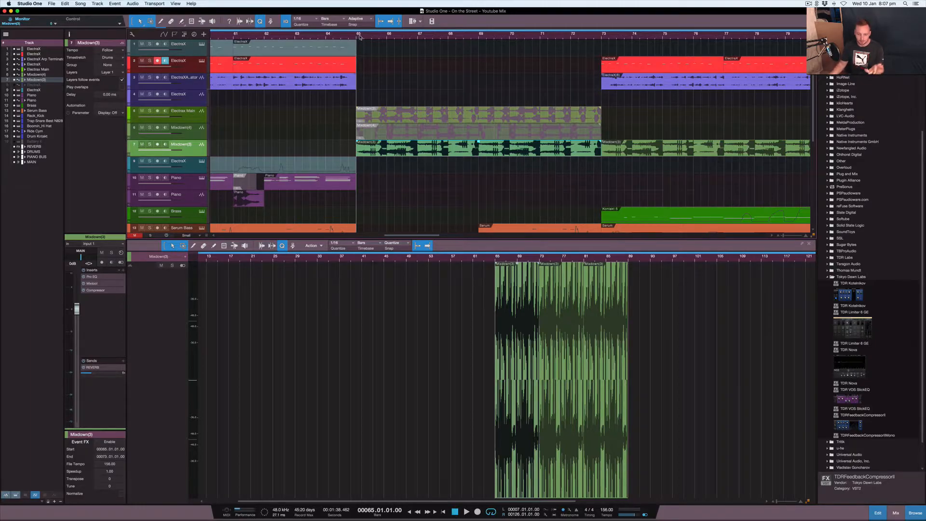
right_click(404, 150)
click(302, 101)
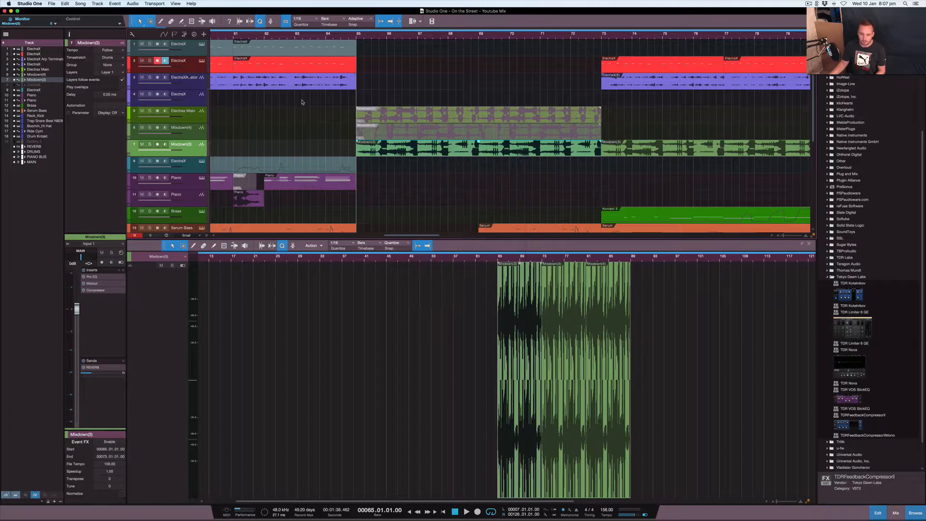
Step: Render the red ElectraX part at bar 61 to a new audio track with Mixdown Selection
click(310, 64)
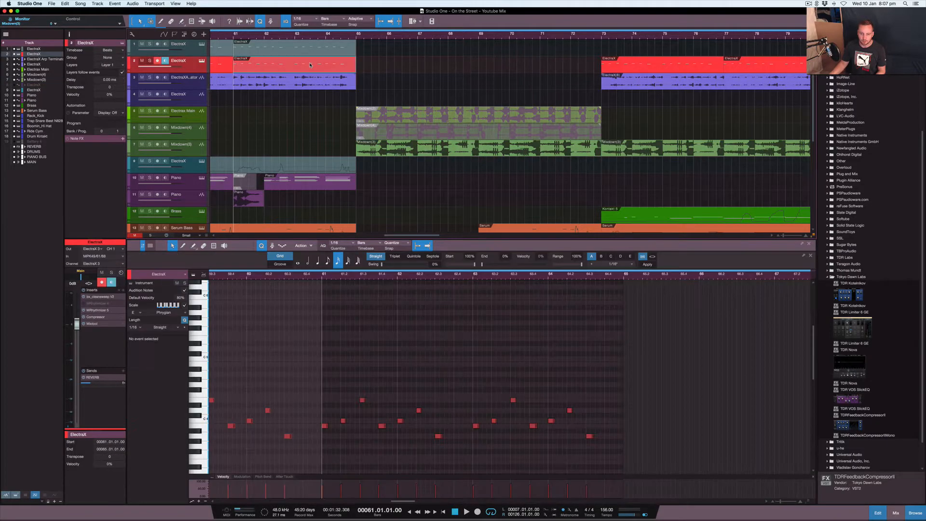
right_click(259, 67)
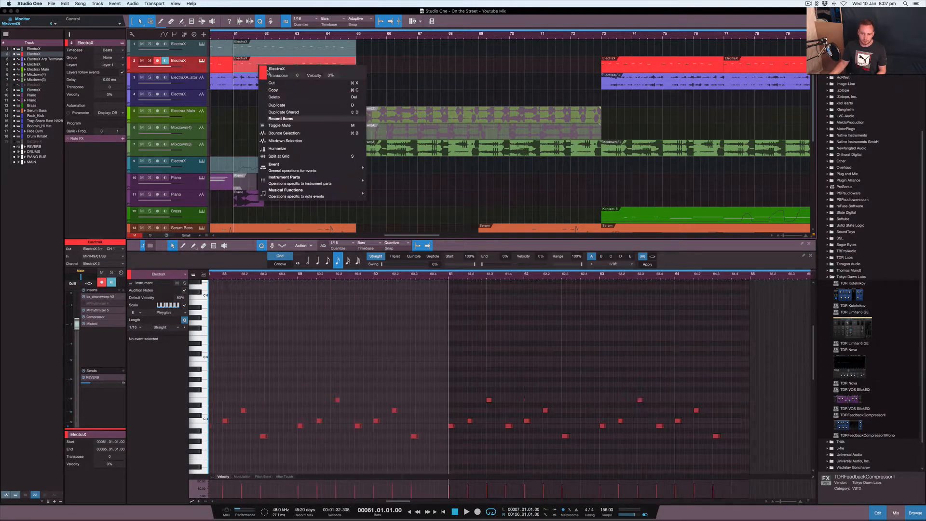
click(289, 141)
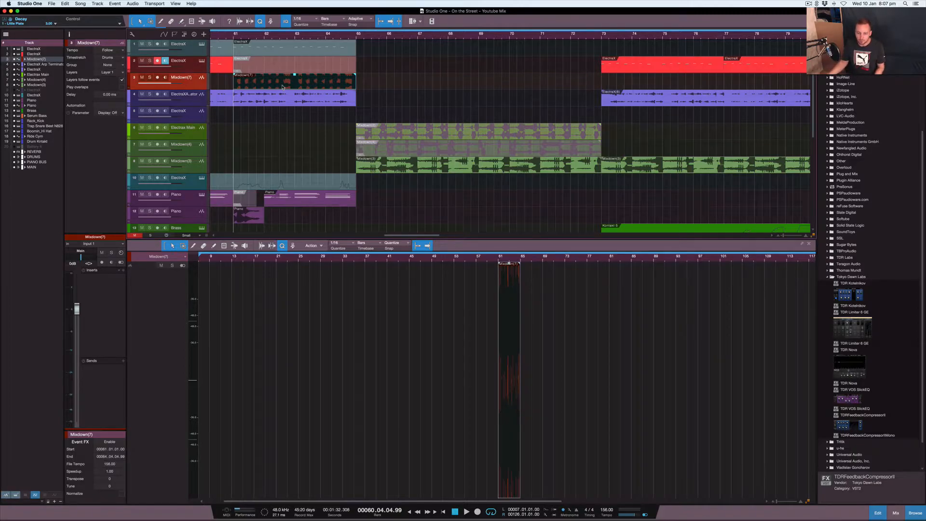
Step: Solo the rendered Mixdown(7) track and play its clip from bar 61
click(149, 77)
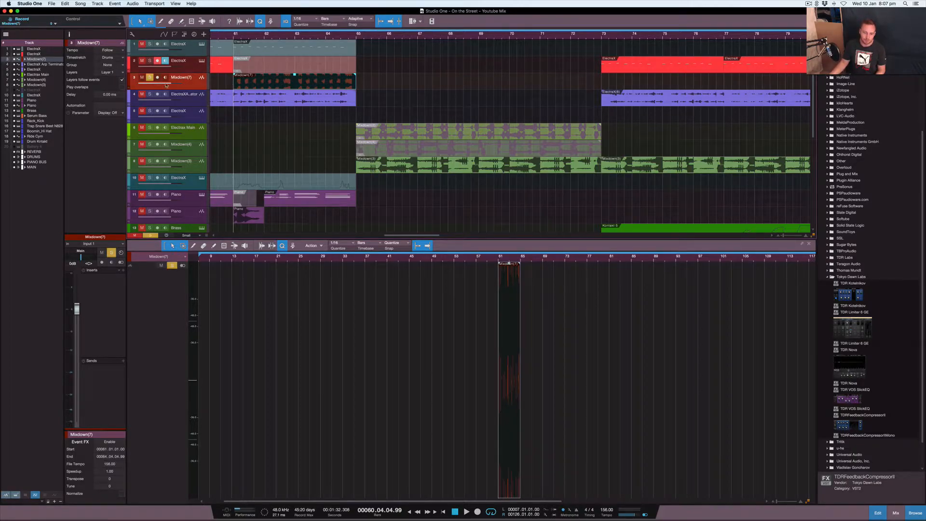
key(space)
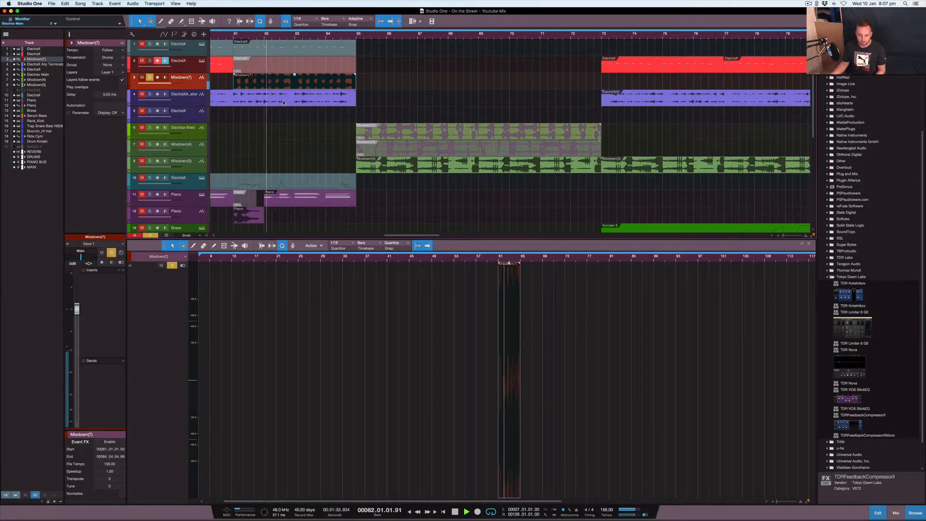
key(space)
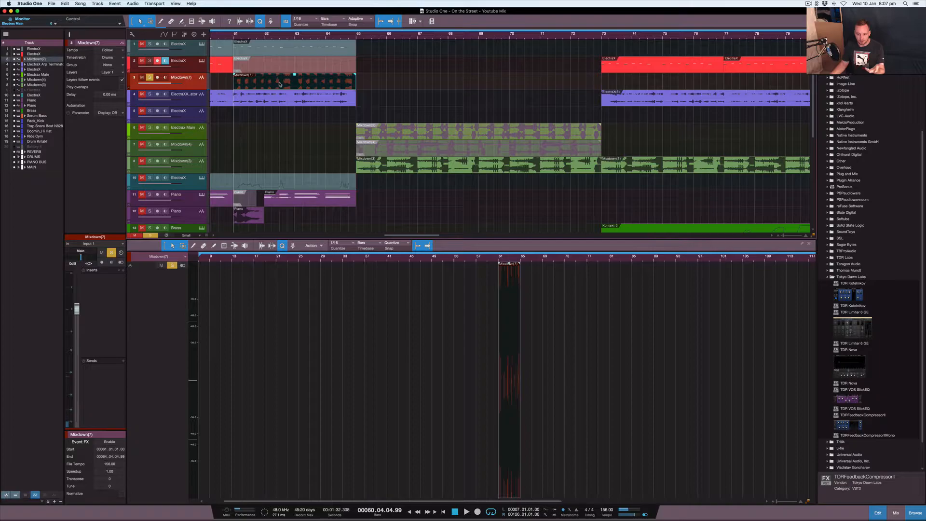
Step: Split the Mixdown(7) clip into three-beat slices from bar 61, and cut the last slice at beat 3 of bar 64
alt+click(259, 80)
alt+click(280, 78)
alt+click(305, 79)
alt+click(327, 78)
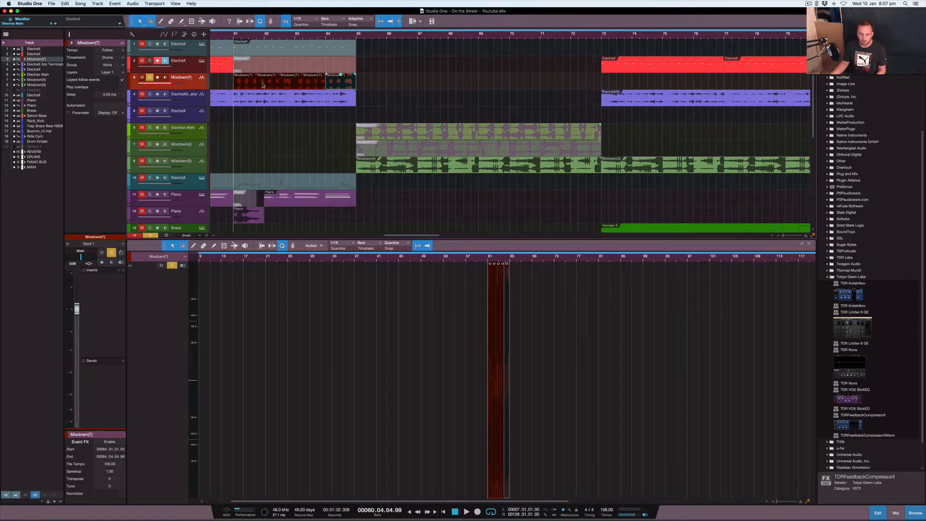
click(252, 83)
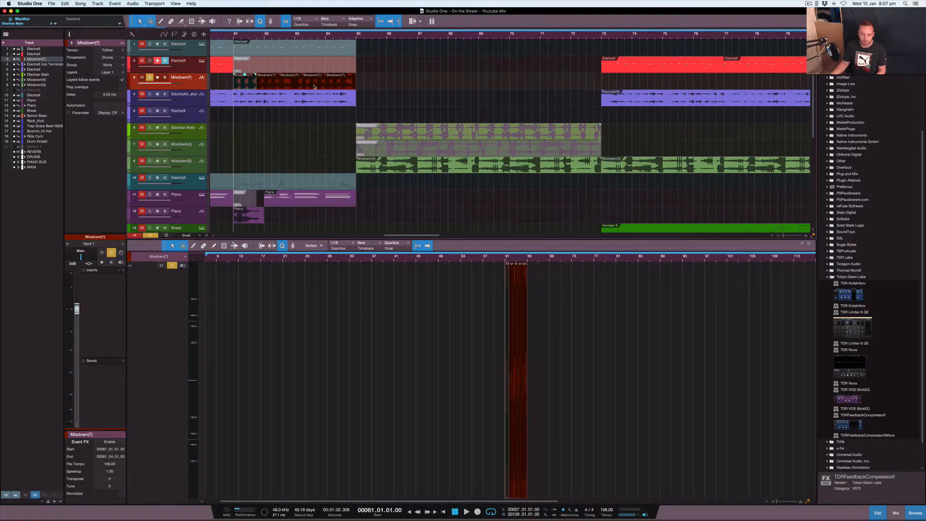
alt+click(340, 86)
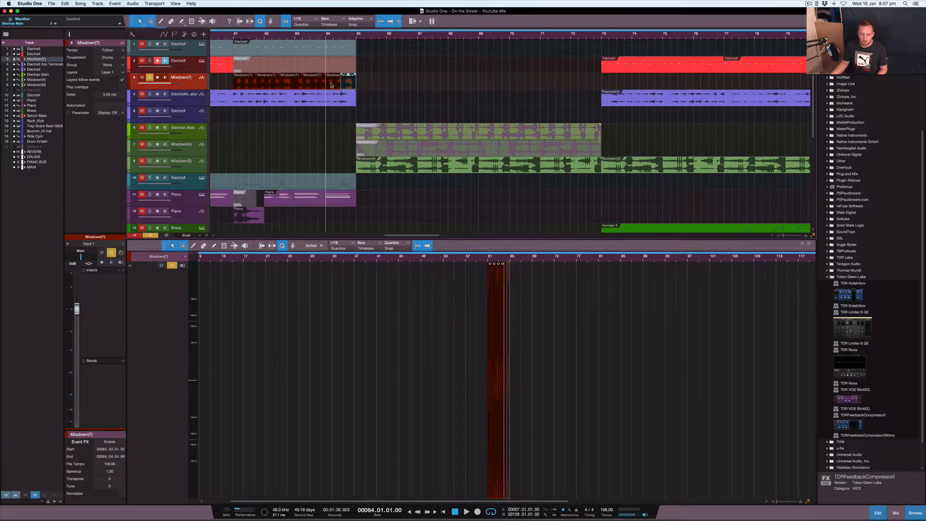
Step: Cut the Mixdown(7) slices further at beat 2 of bar 61 and at the start of bar 62
click(248, 86)
click(269, 86)
click(317, 86)
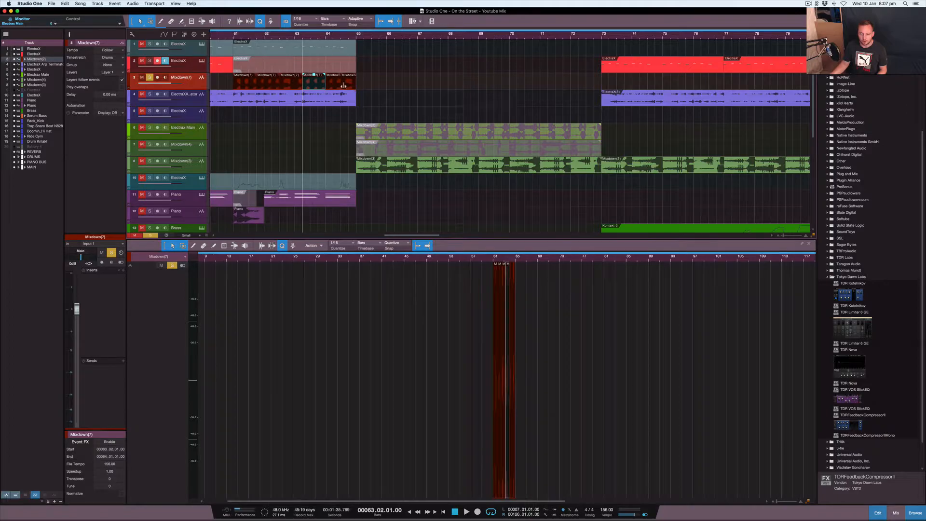
click(347, 85)
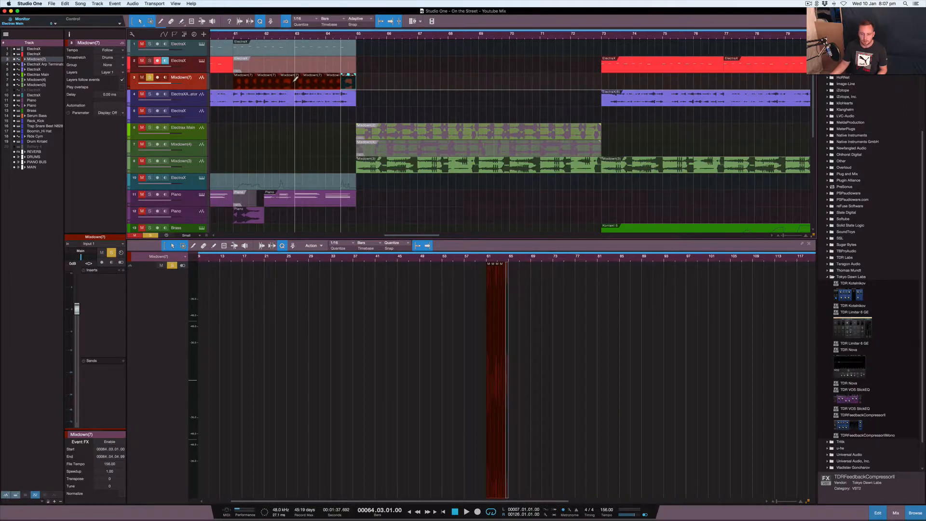
click(272, 81)
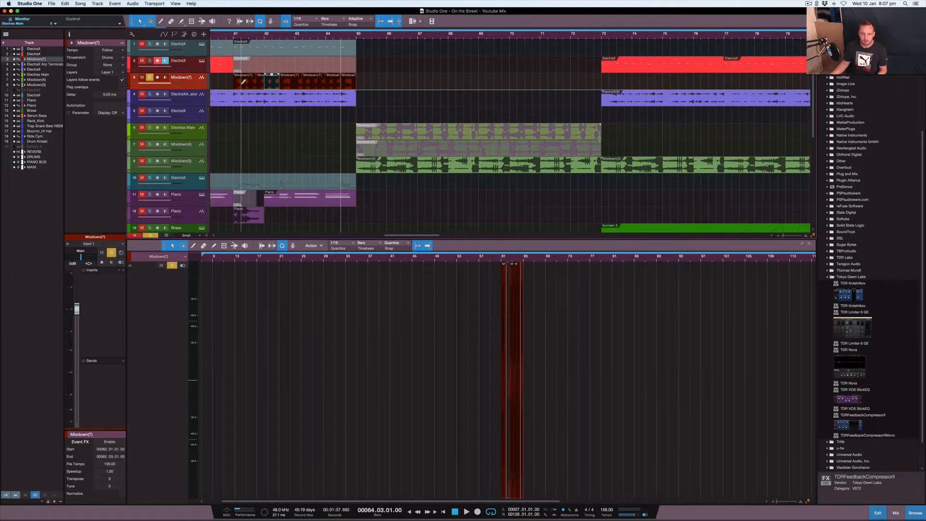
click(247, 84)
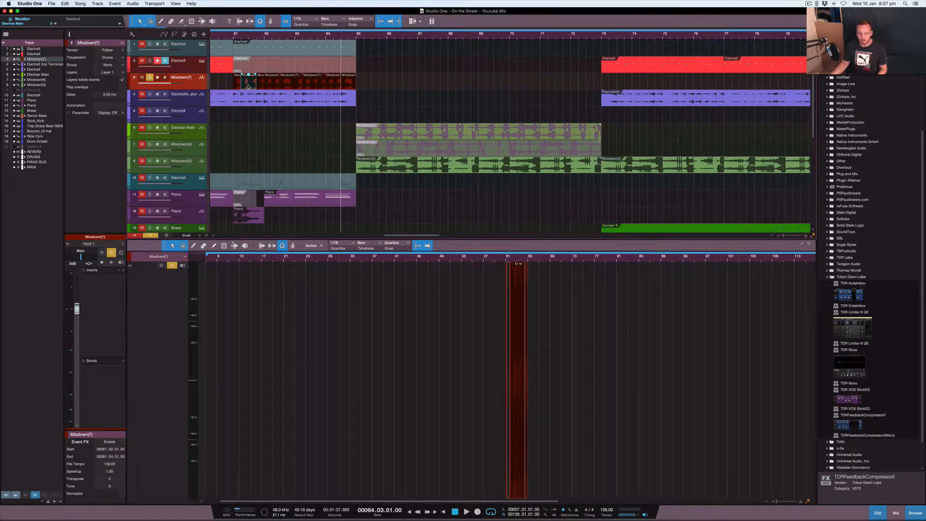
click(236, 84)
click(273, 84)
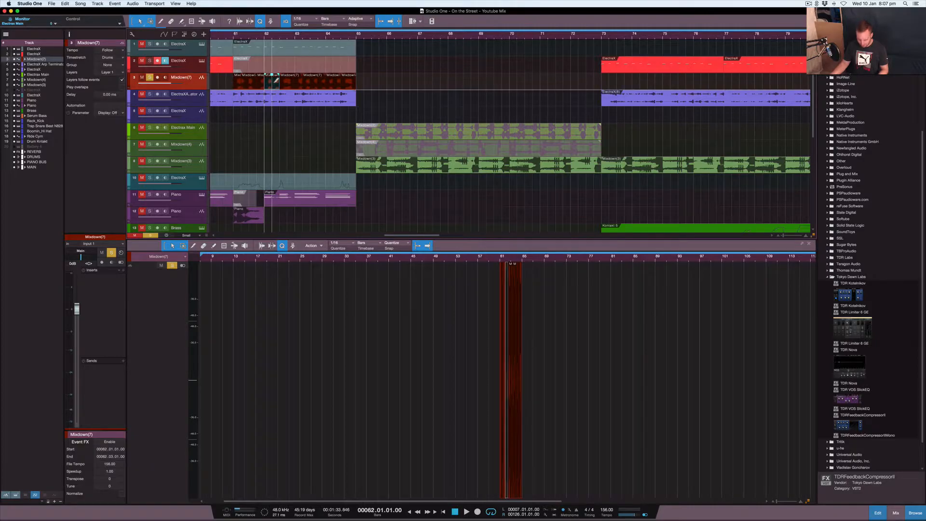
click(279, 82)
click(310, 85)
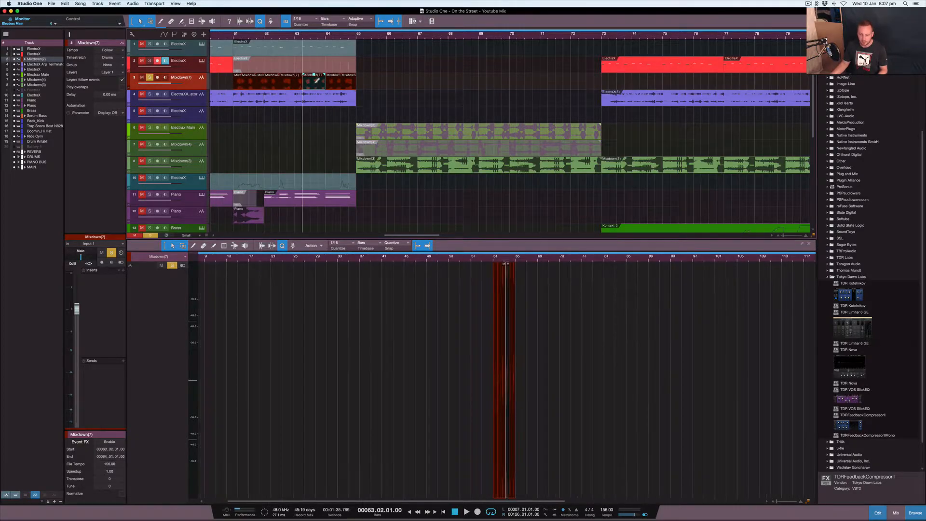
Step: Create autofades on all the Mixdown(7) slices between bars 61 and 65
drag(365, 85, 236, 82)
right_click(247, 86)
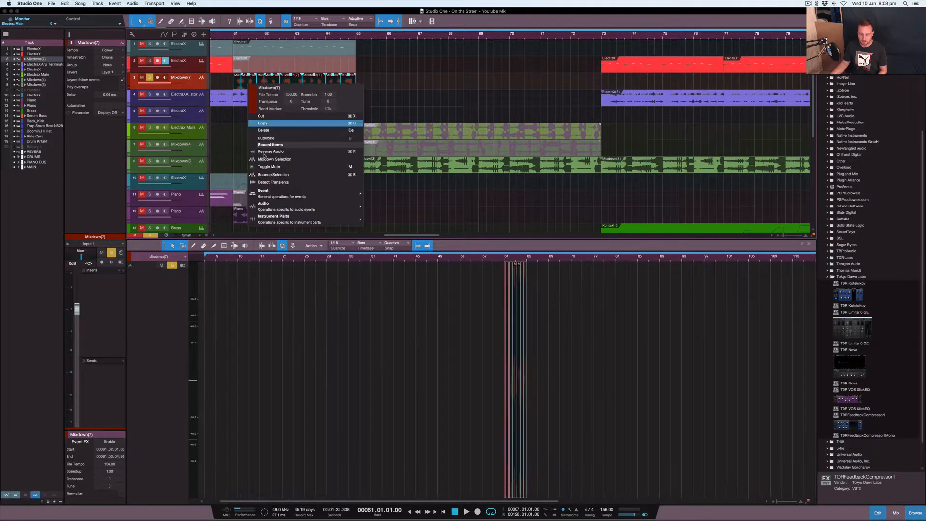
mouse_move(276, 203)
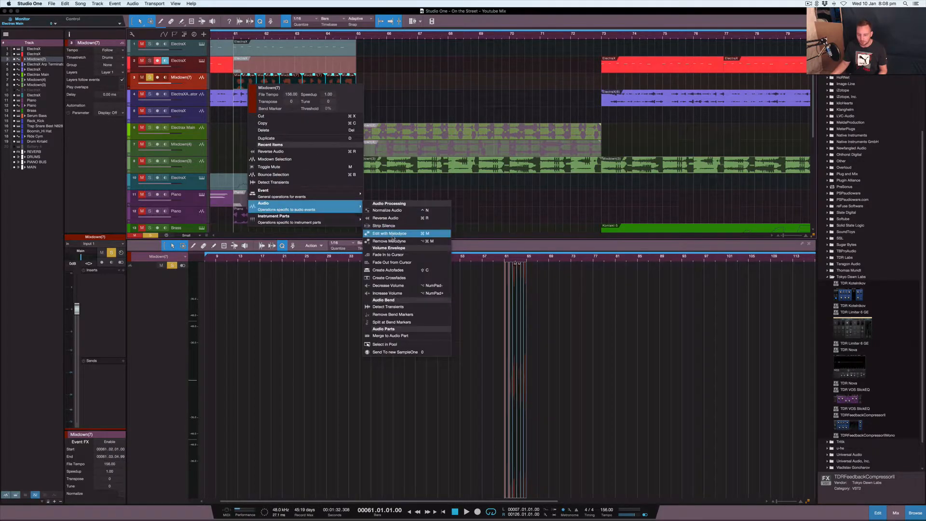
click(388, 270)
Step: Bounce all the Mixdown(7) slices into one continuous audio clip and play it from bar 61
click(369, 81)
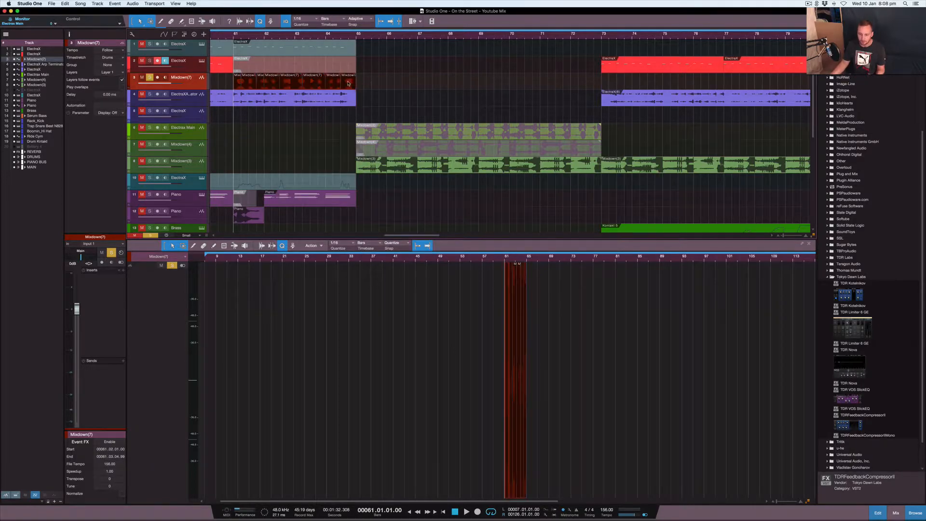
drag(372, 85, 237, 76)
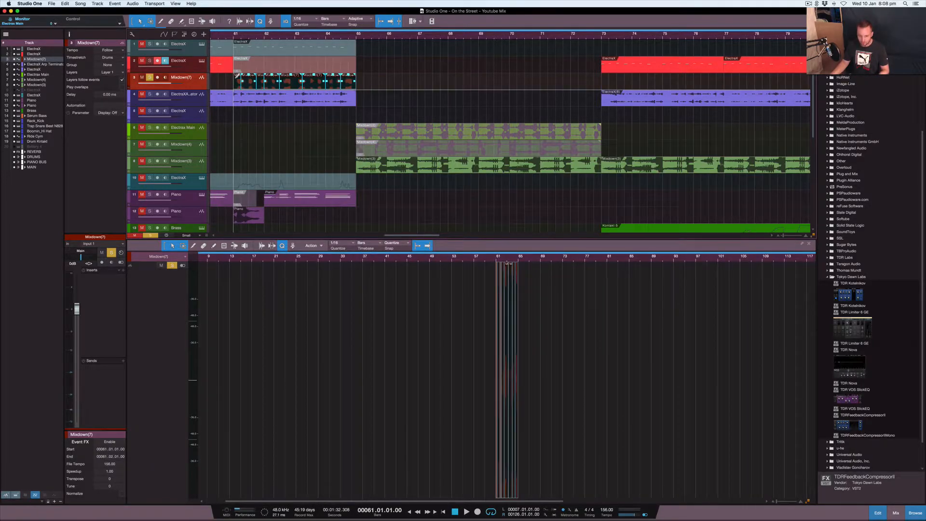
key(super+b)
key(space)
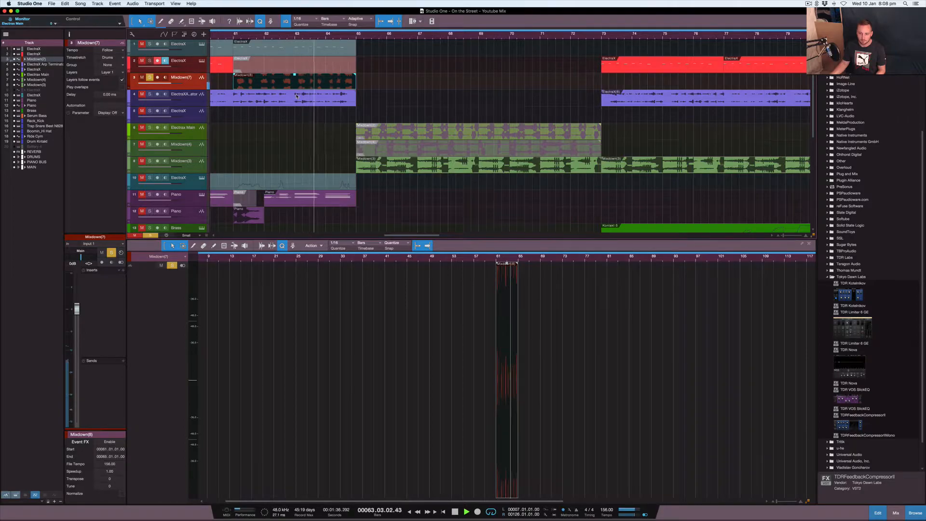
key(space)
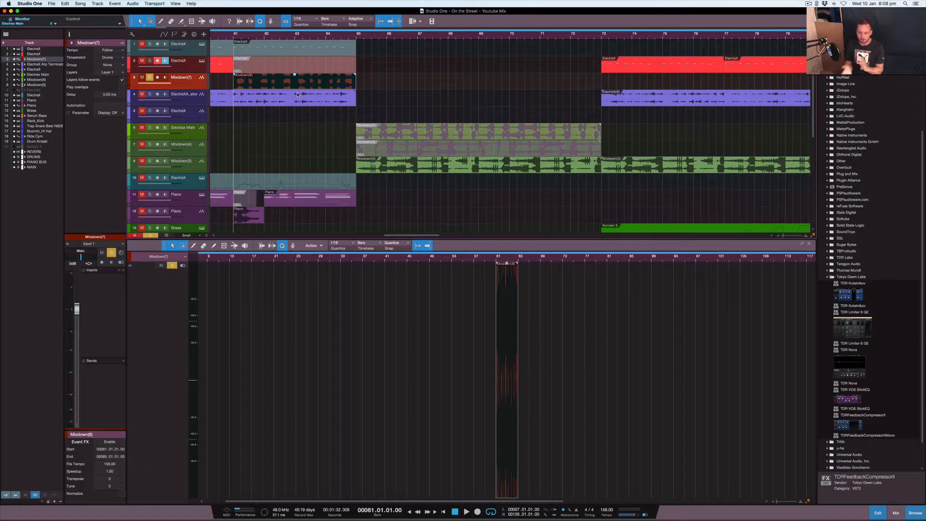
Step: Remove the Mixdown(7) track and show the mixer beneath the arrangement with the tracks at their smallest height
right_click(175, 81)
click(209, 113)
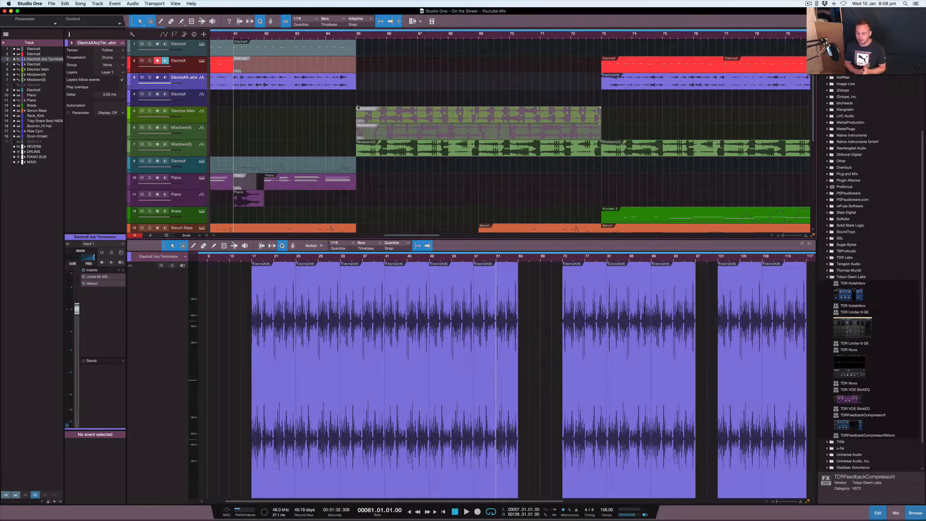
key(shift+w)
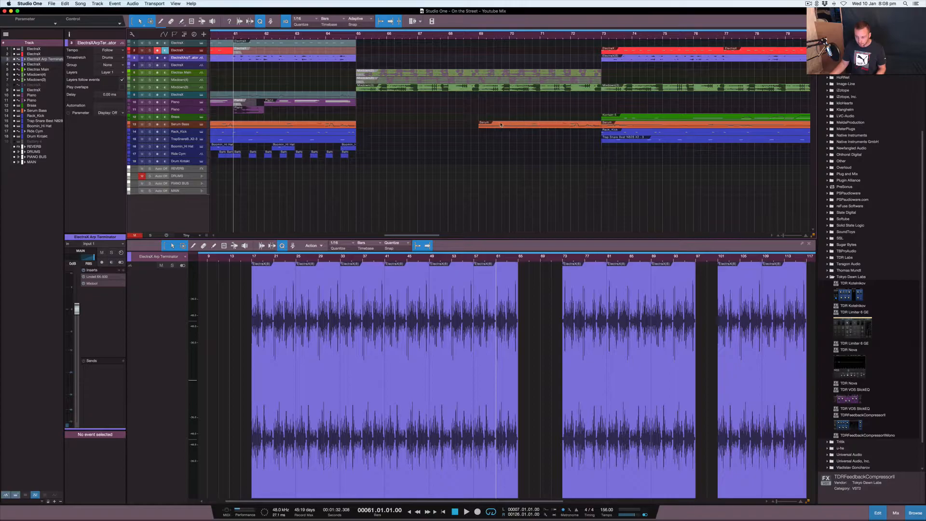
key(F3)
Step: Play the full arrangement from bar 69, and return to the red ElectraX part at bar 61
click(357, 36)
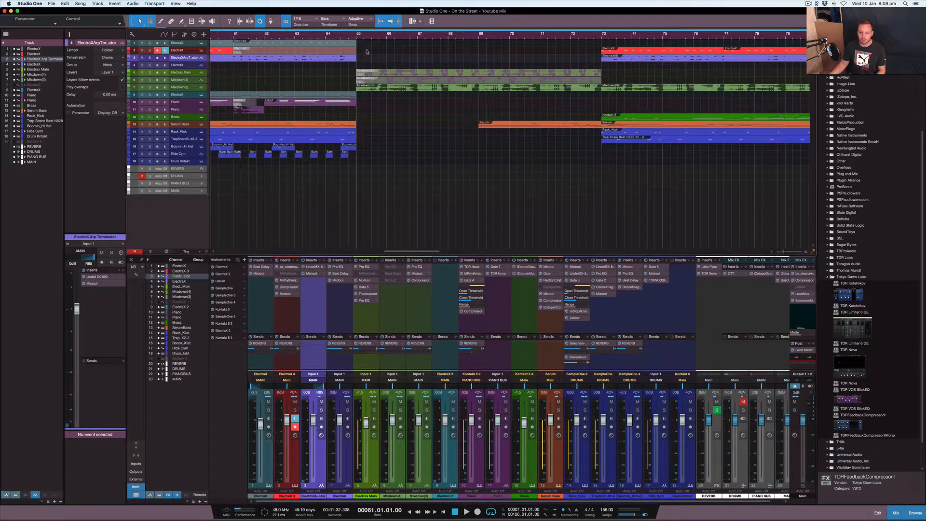
scroll(368, 103, down, 10)
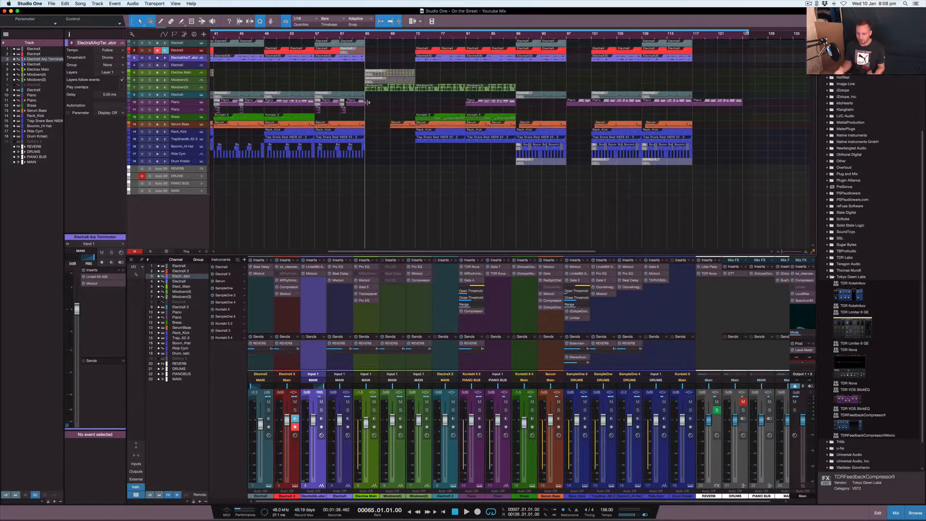
click(397, 37)
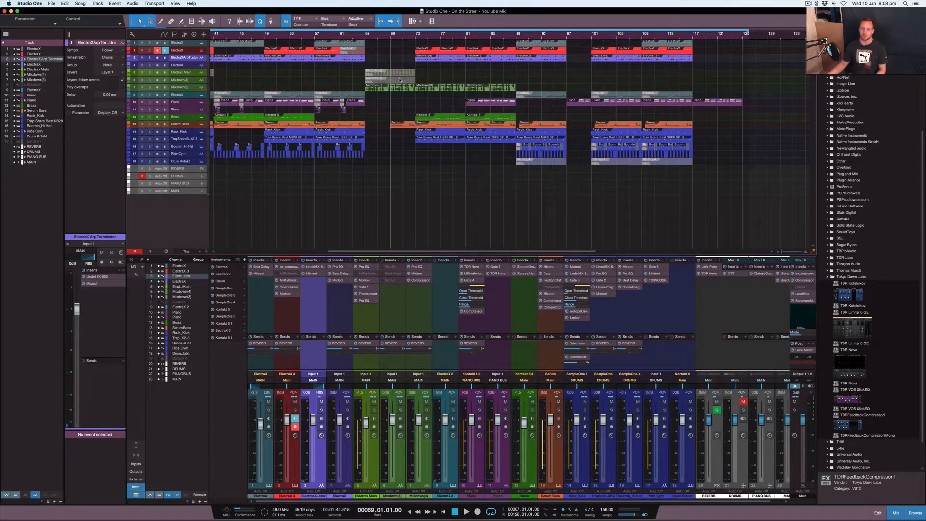
key(space)
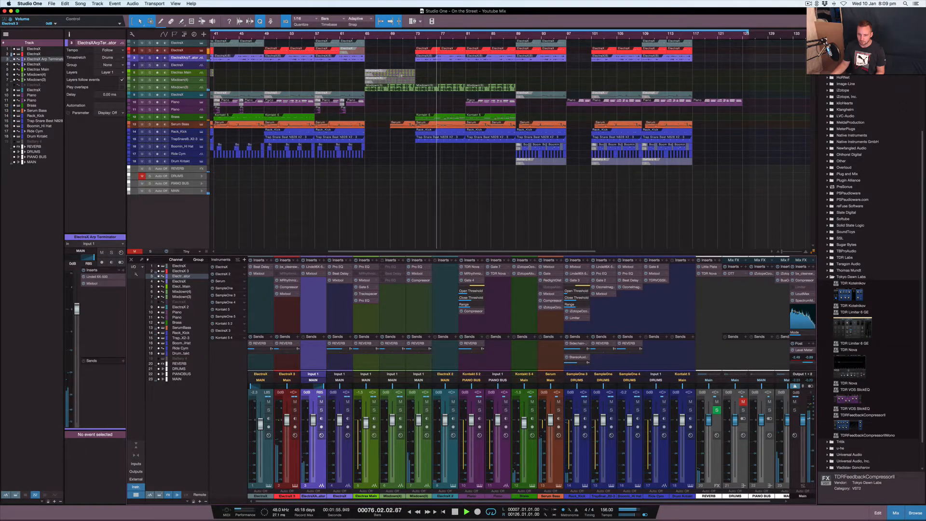
click(355, 51)
key(space)
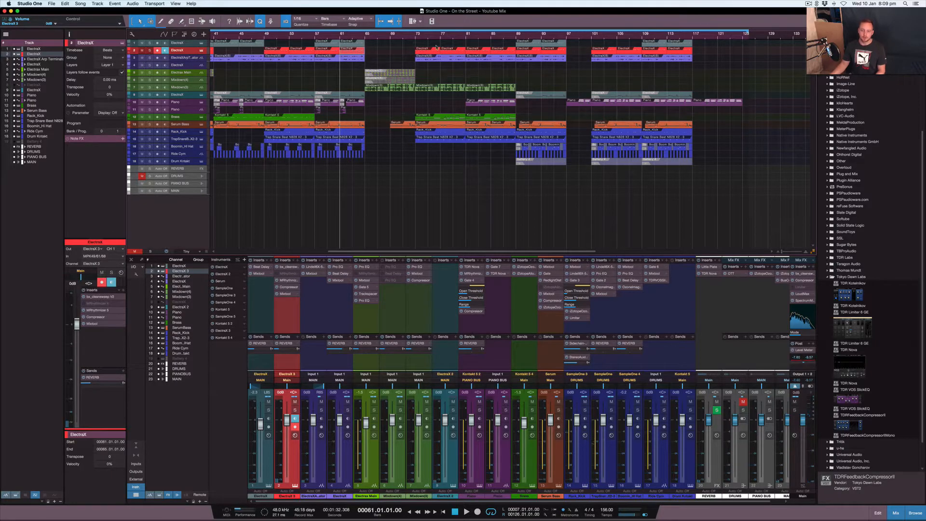
Step: Solo the red ElectraX track, play it from bar 73 while checking its REVERB send level, and clear the solo
click(416, 36)
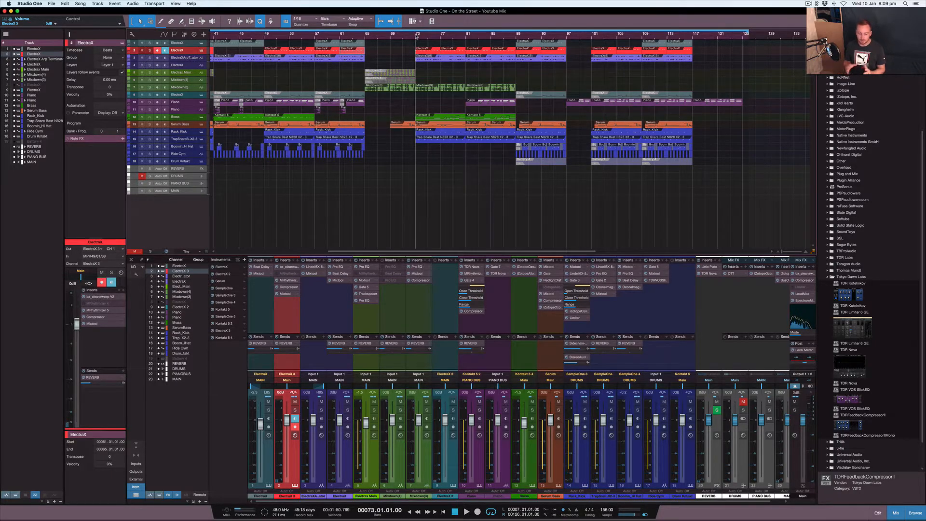
click(430, 50)
click(150, 50)
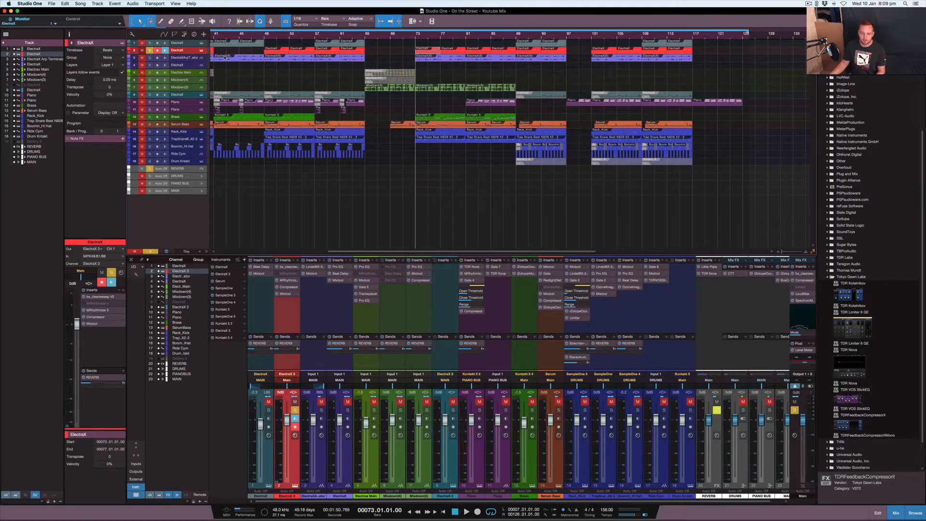
key(space)
key(space)
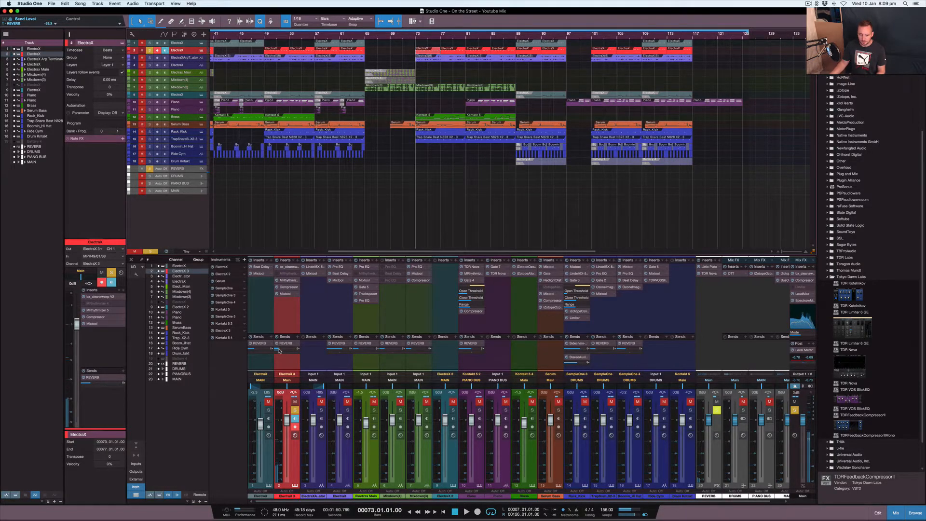
key(space)
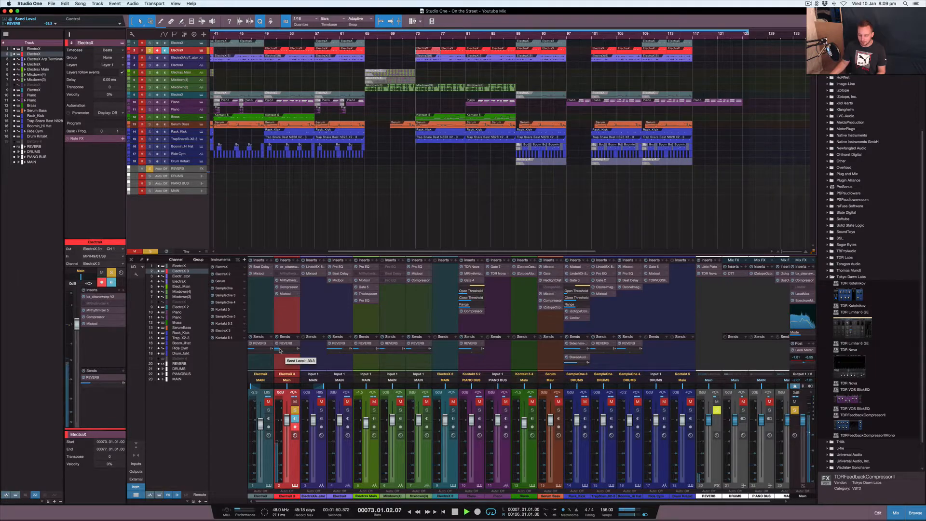
mouse_move(280, 350)
mouse_down()
mouse_move(300, 352)
mouse_move(286, 353)
mouse_up()
key(space)
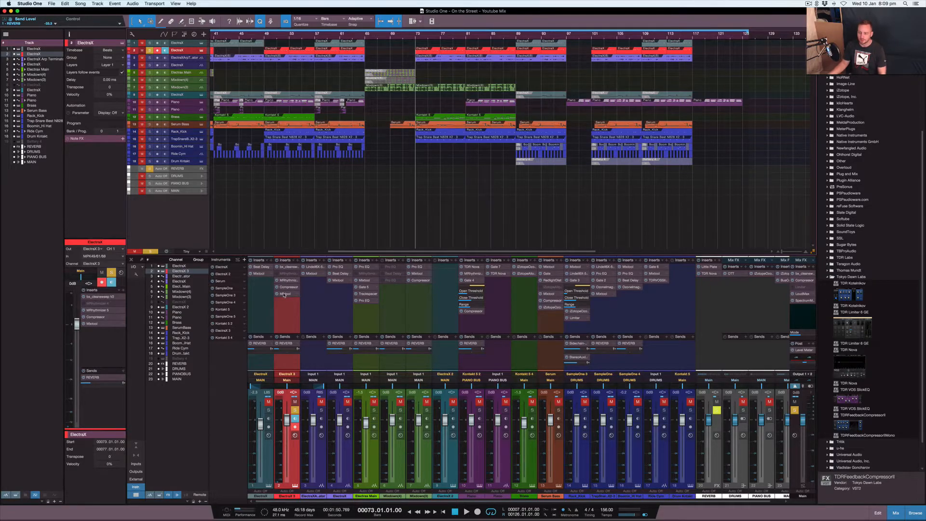
click(150, 50)
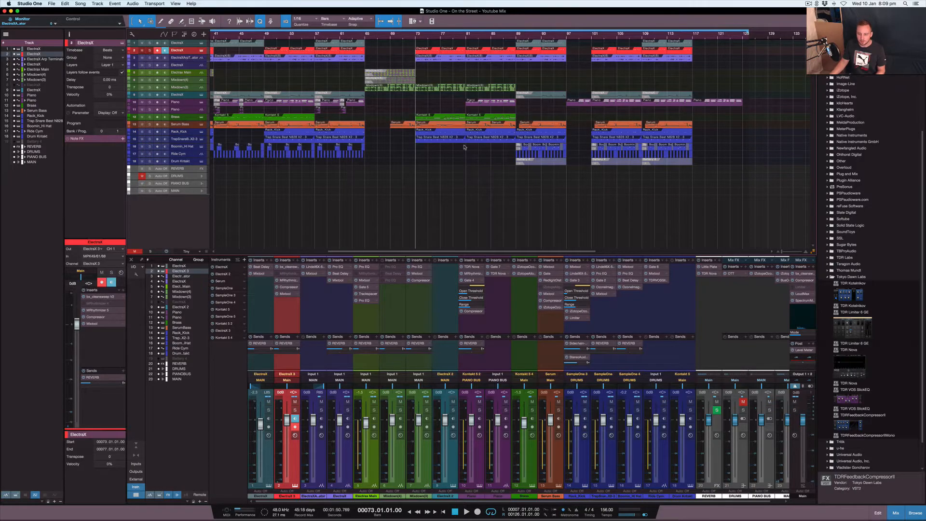
Step: Open the Serum Bass part at bar 17 in the note editor to examine its bass notes
click(403, 124)
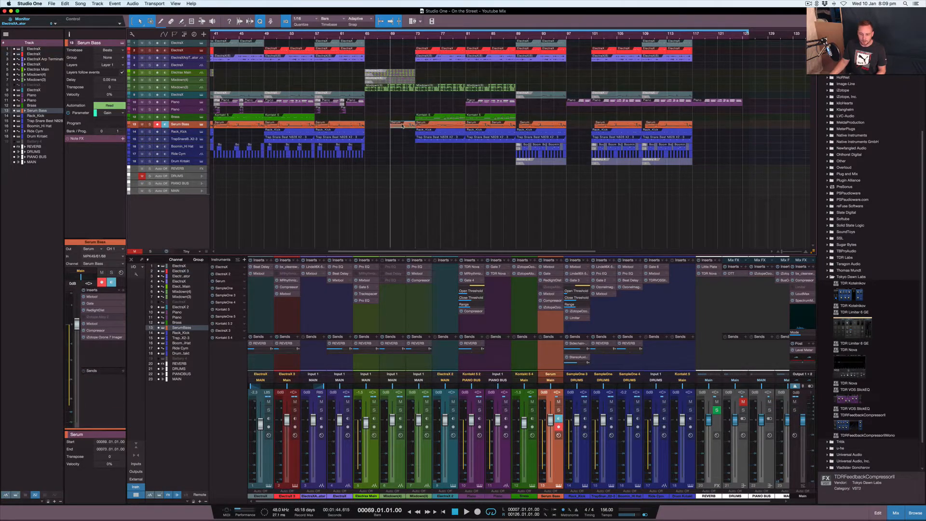
scroll(312, 126, left, 10)
click(333, 127)
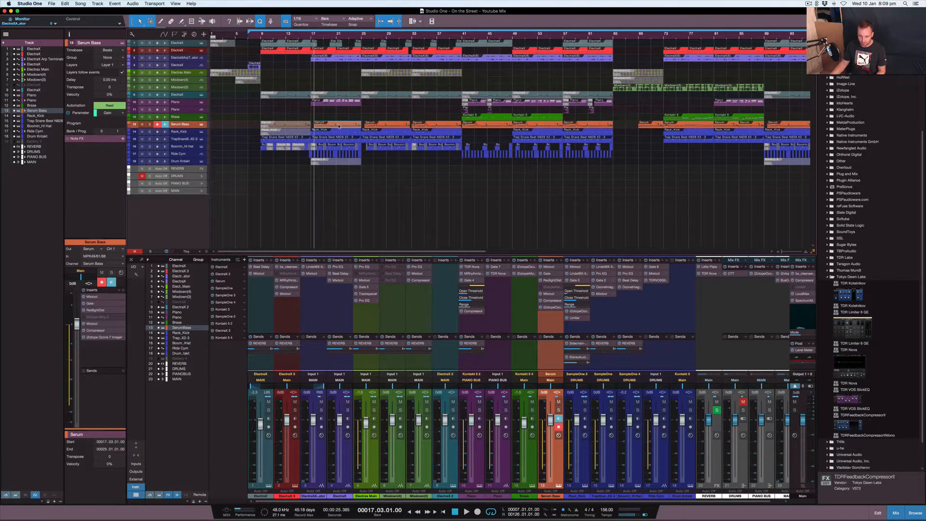
double_click(336, 126)
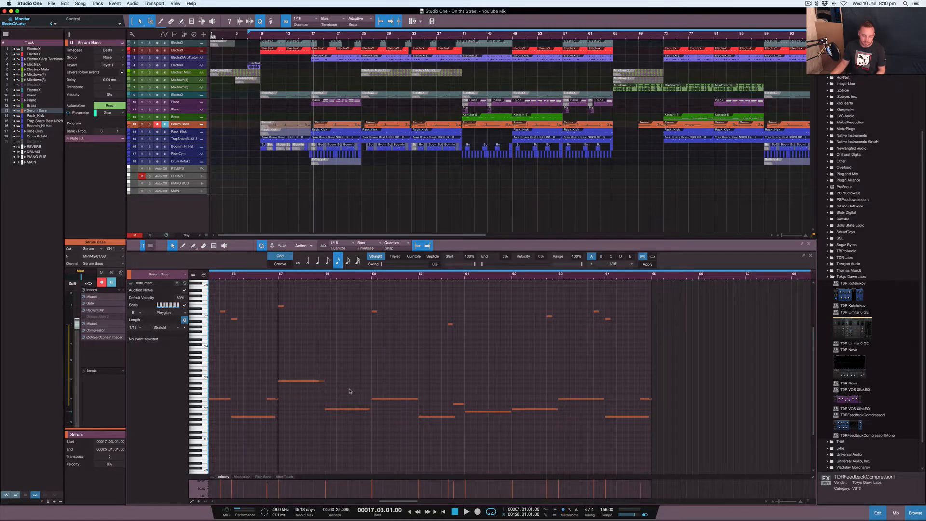
click(407, 374)
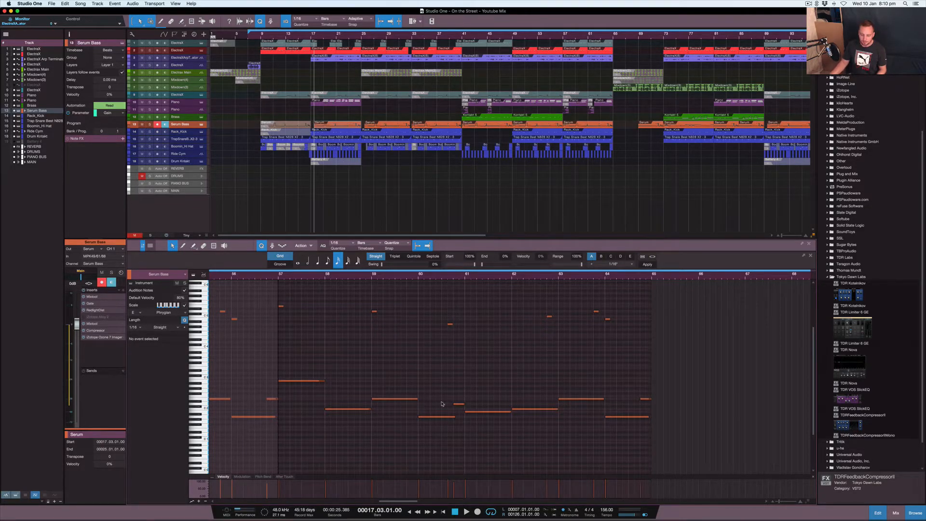
Step: Solo the Serum Bass track and play its part from bar 17
scroll(444, 400, up, 3)
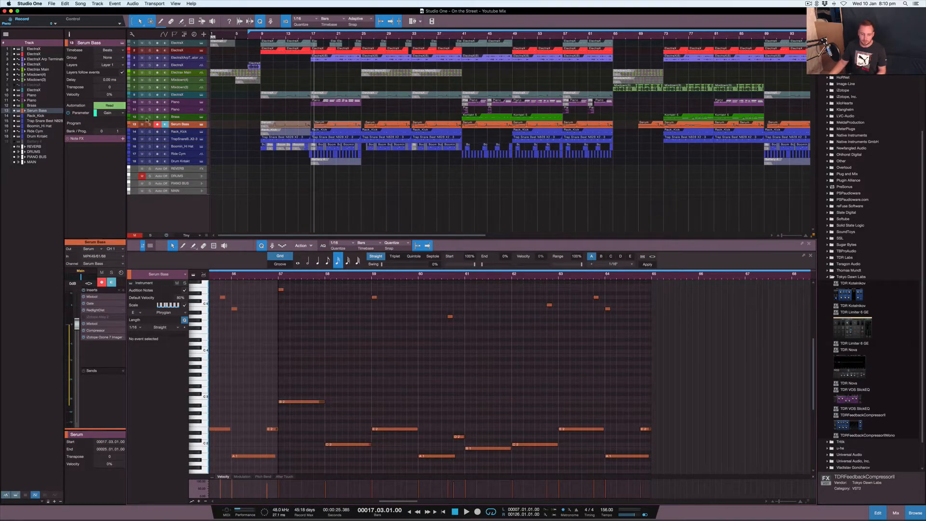
click(150, 124)
key(space)
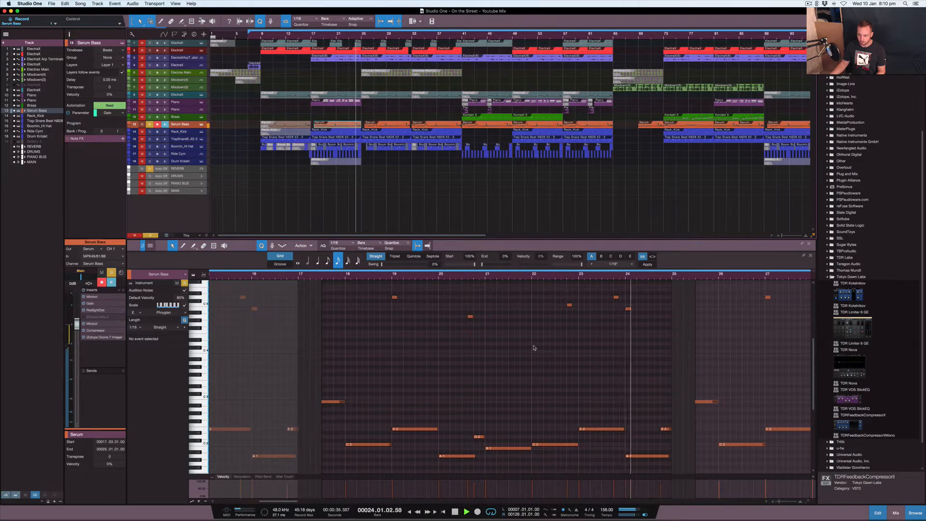
key(space)
Step: Enlarge the note editor, examine the bass part's low and high notes, and select the high note at bar 19
scroll(502, 299, up, 1)
drag(473, 238, 474, 136)
scroll(414, 261, up, 2)
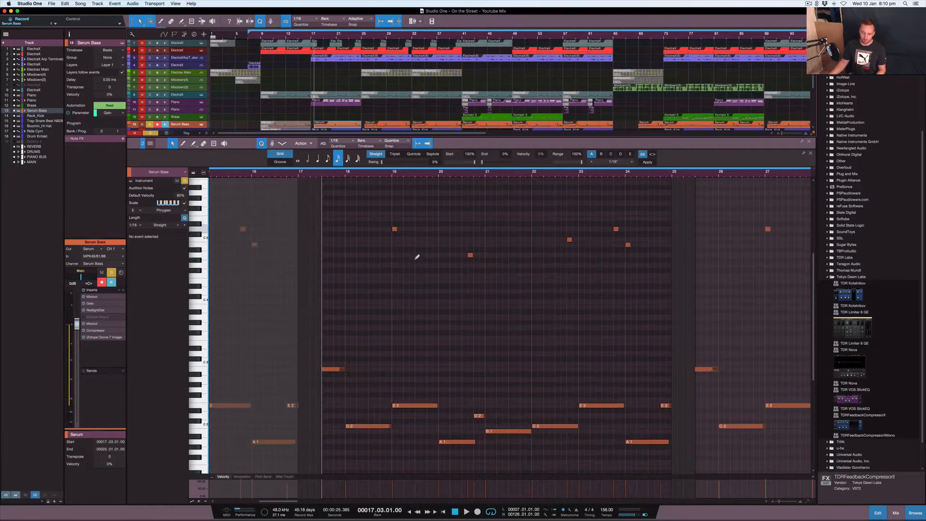
scroll(414, 261, up, 3)
scroll(418, 257, down, 1)
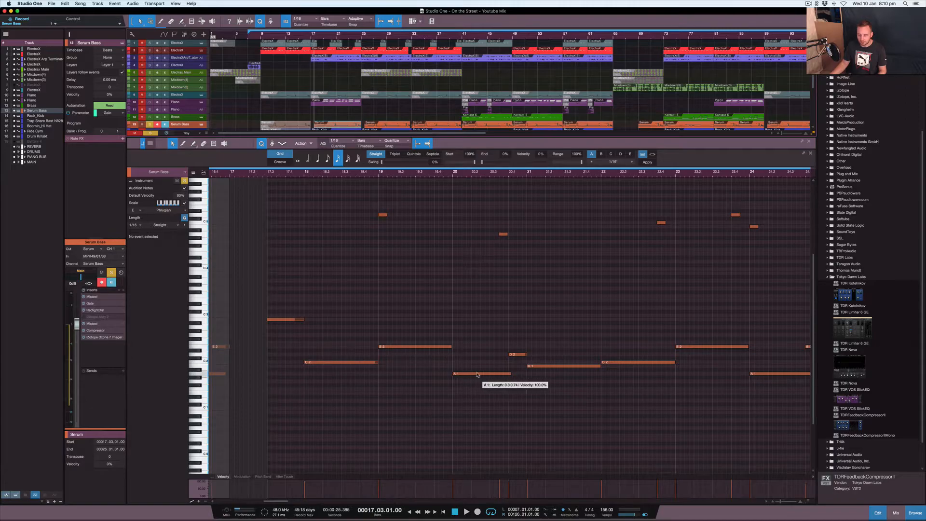
click(384, 215)
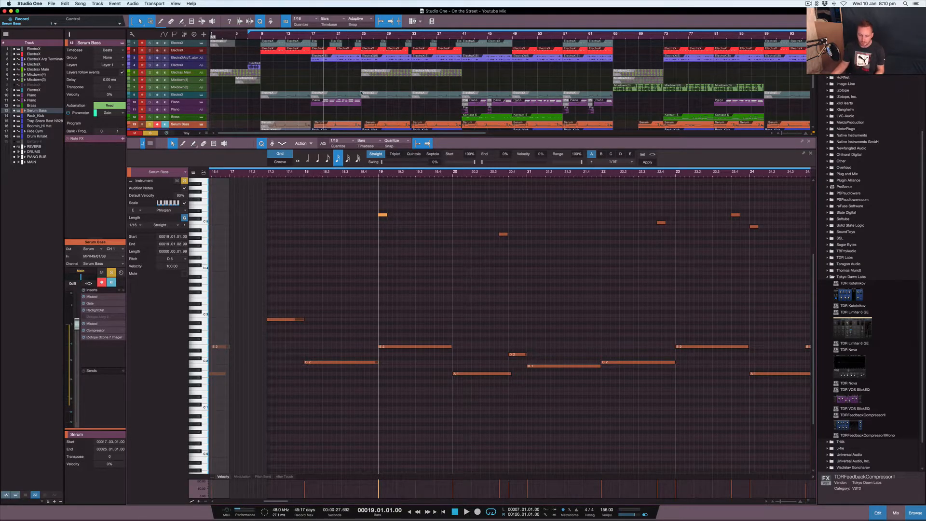
Step: Show the mixer, open the Serum instrument of the bass track, inspect its oscillators and effects chain, and close it
key(F3)
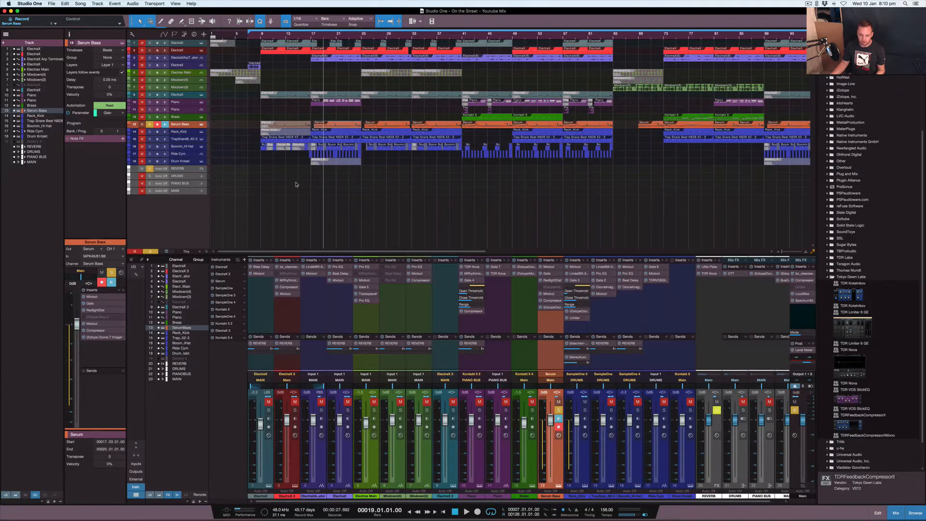
click(201, 125)
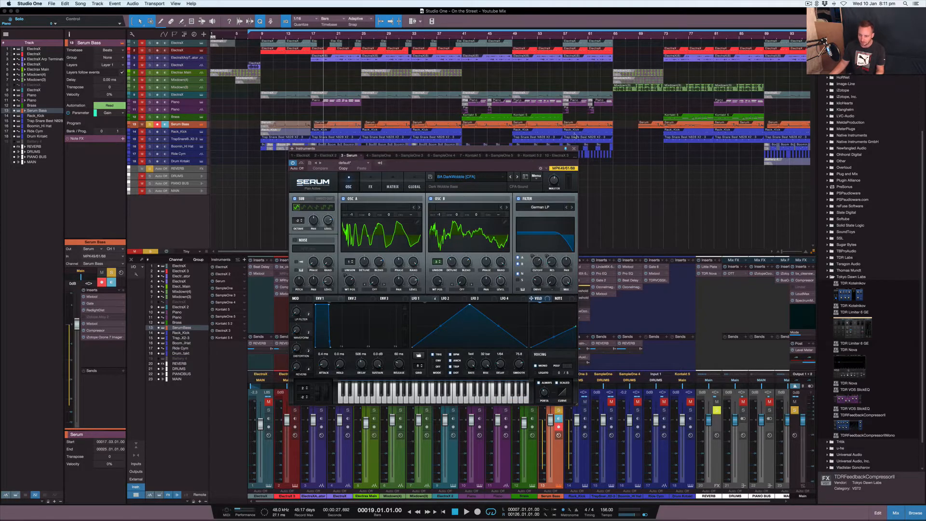
click(371, 180)
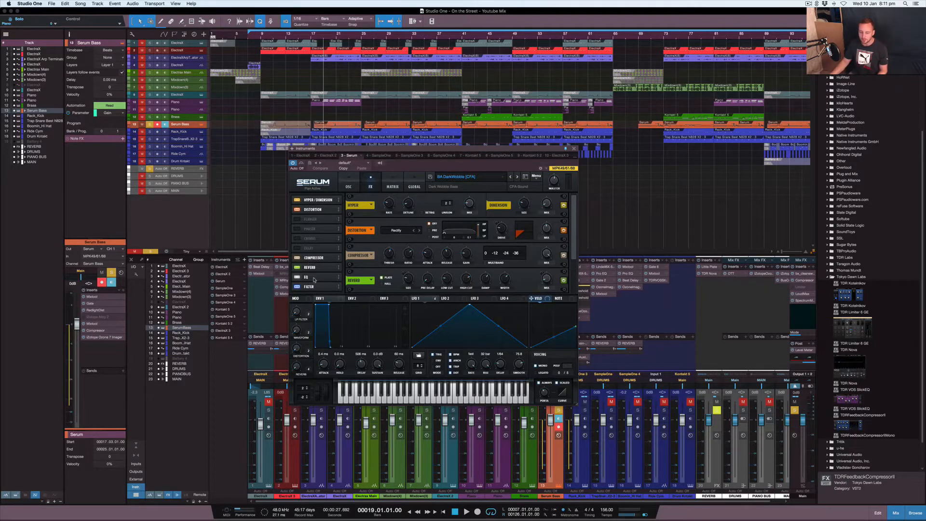
click(314, 279)
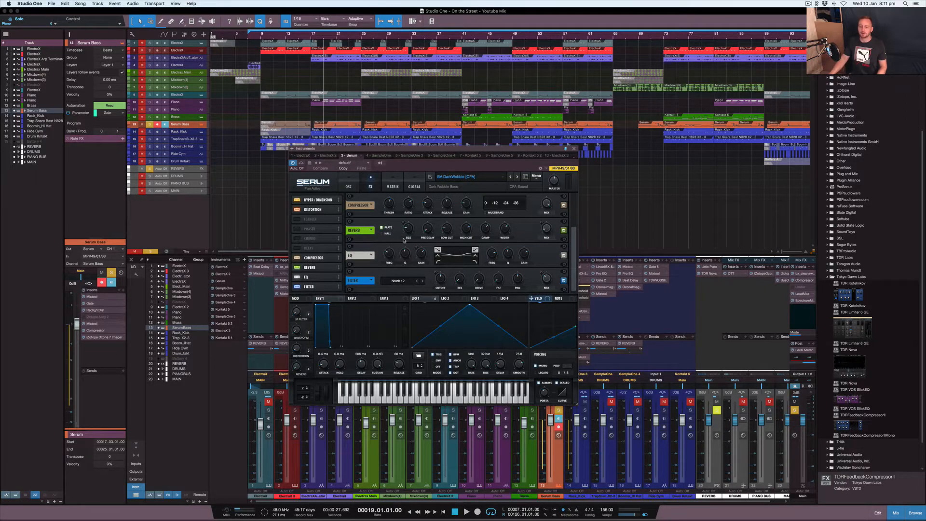
click(574, 150)
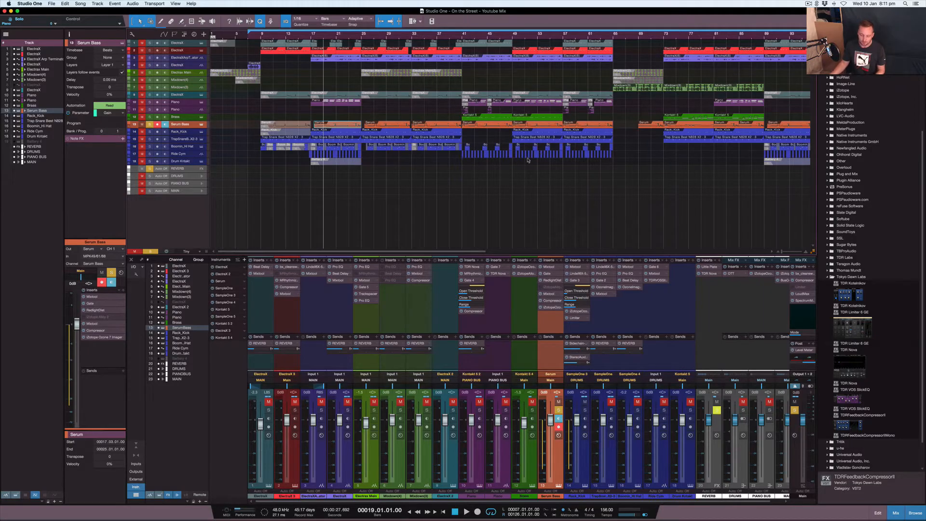
Step: Move the playhead to bar 17 and examine the Serum Bass notes across the song in the note editor
click(312, 35)
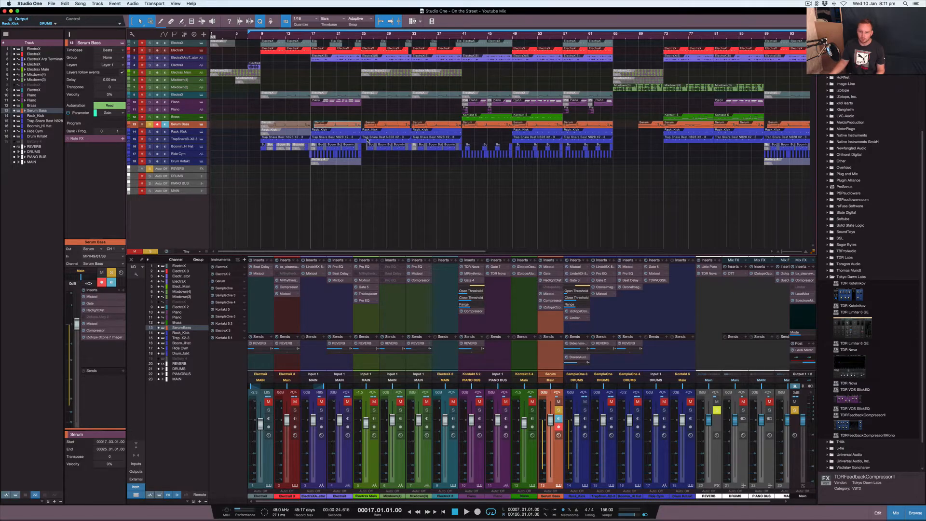
double_click(340, 126)
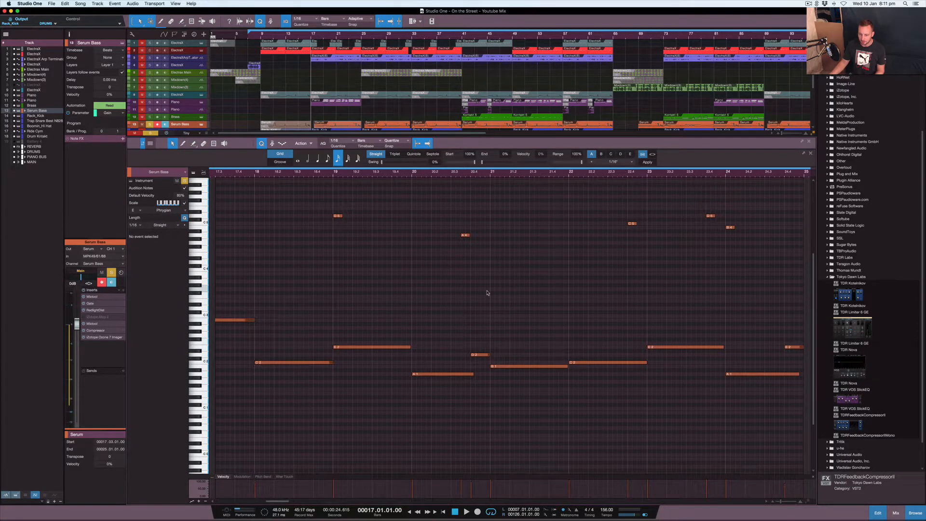
scroll(487, 292, right, 10)
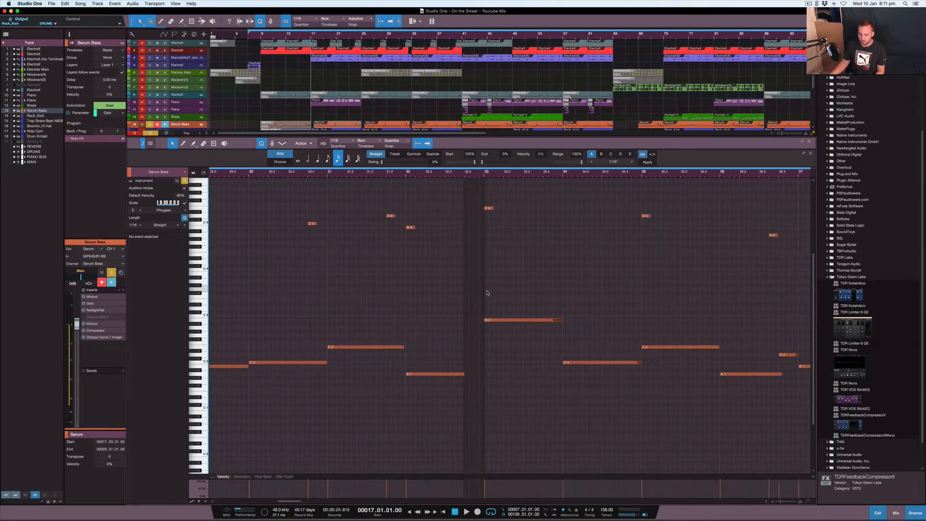
scroll(488, 292, right, 2)
scroll(488, 293, down, 6)
scroll(487, 293, right, 1)
scroll(487, 292, left, 10)
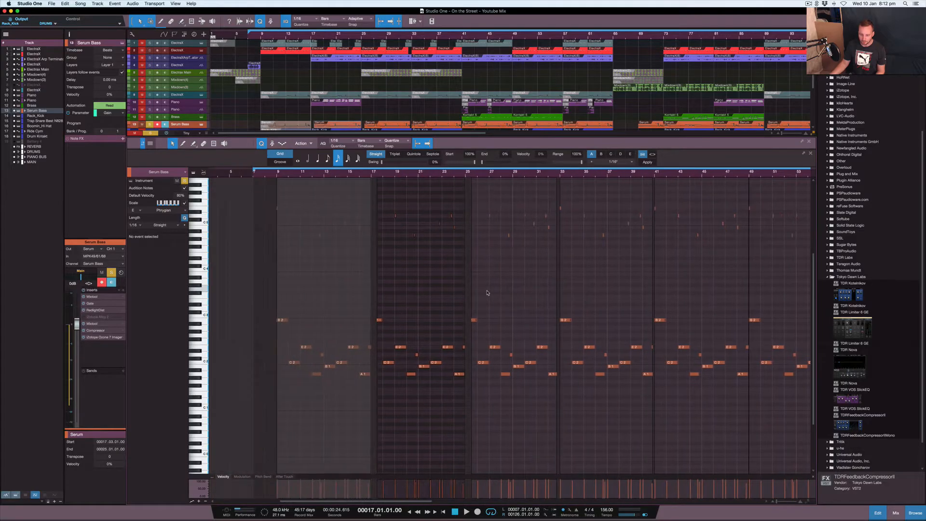
scroll(488, 292, right, 20)
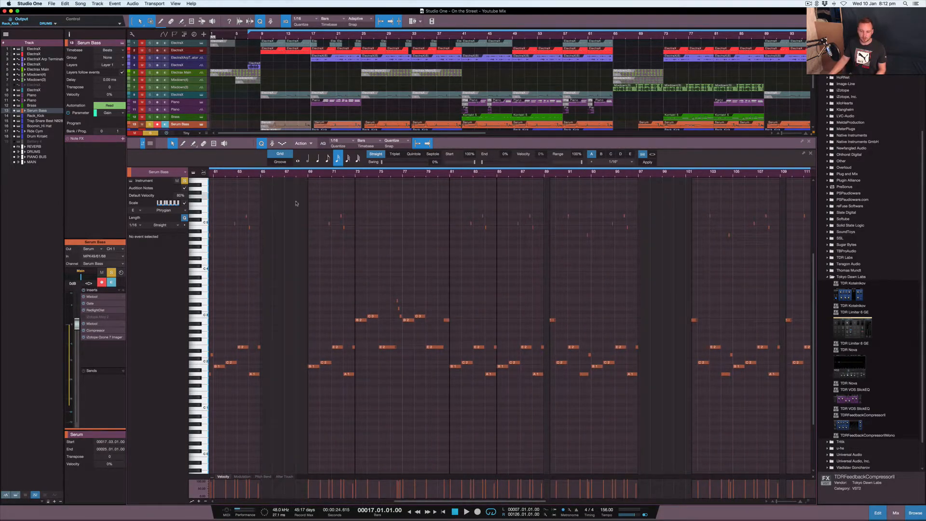
Step: Return to the mixer view, place the playhead at bar 65, and open the Serum Bass part at bar 69 for note viewing
click(618, 36)
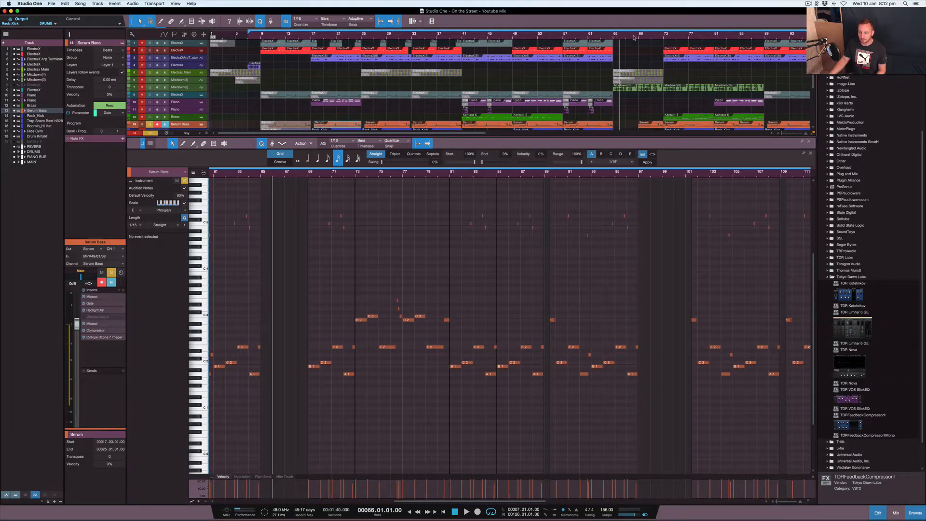
key(F3)
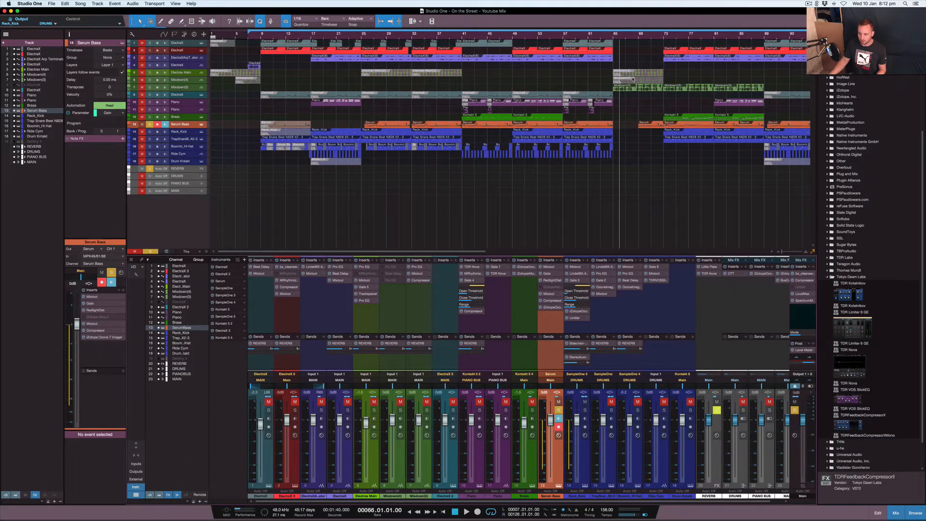
scroll(636, 47, right, 5)
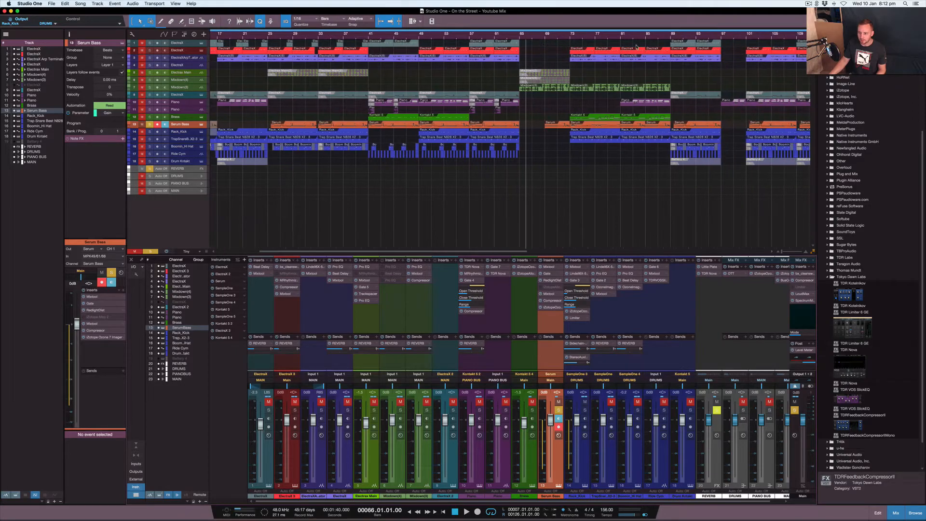
click(523, 37)
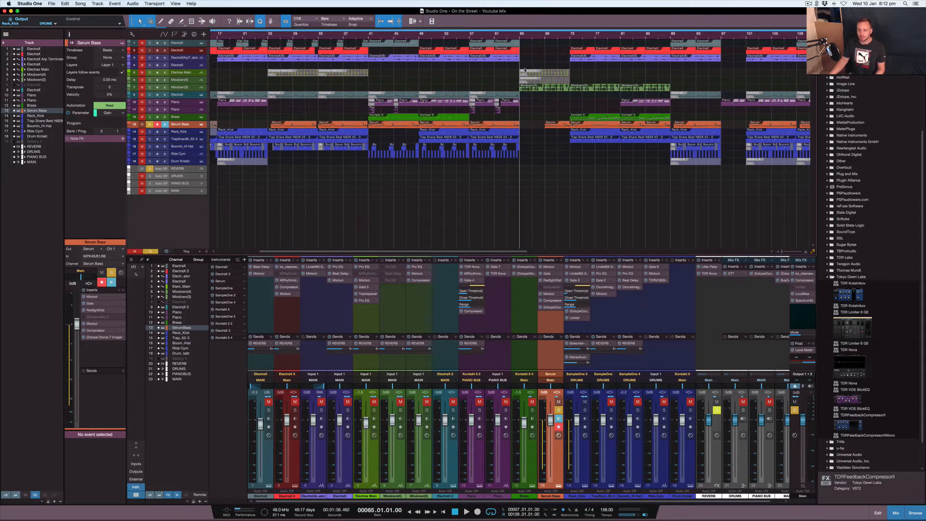
click(552, 127)
double_click(557, 126)
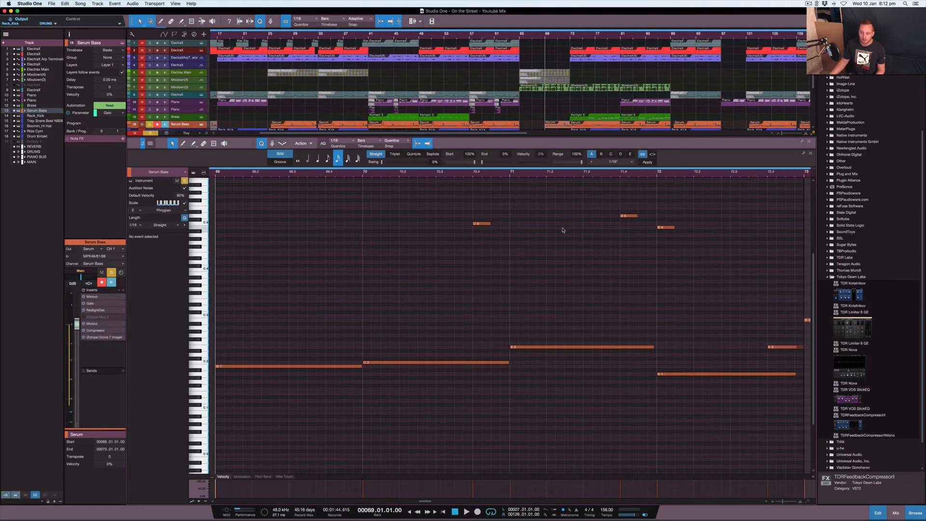
Step: Reopen the Serum Bass part at bar 69 and compare its note patterns from bar 69 through bar 97
key(F3)
double_click(542, 126)
scroll(526, 215, down, 5)
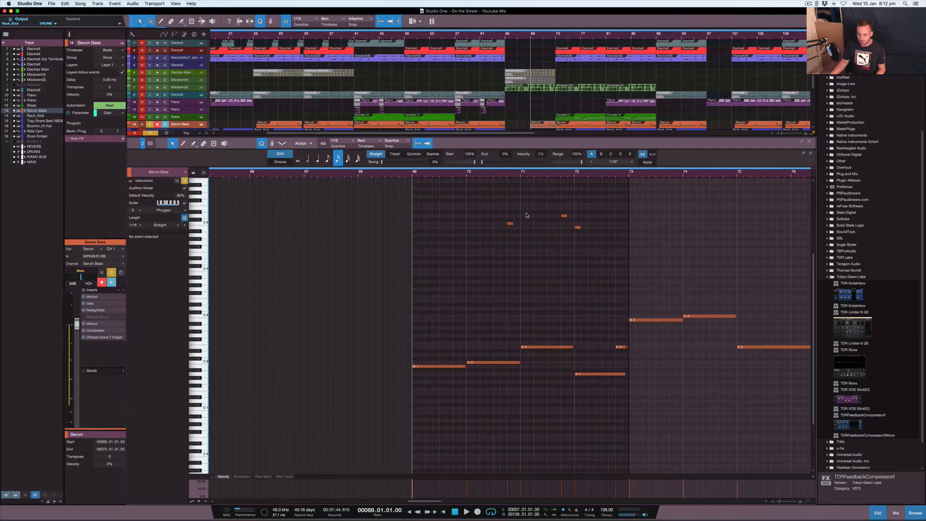
scroll(536, 255, right, 5)
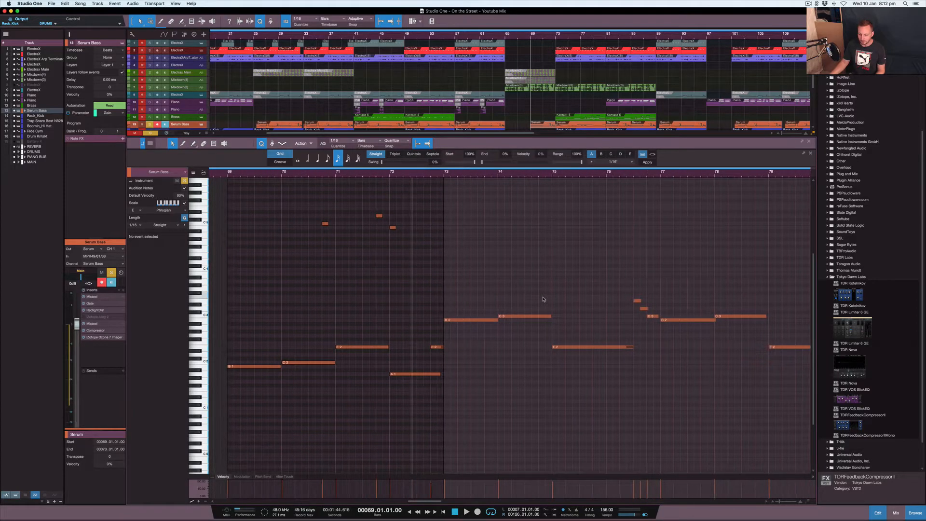
scroll(542, 299, right, 4)
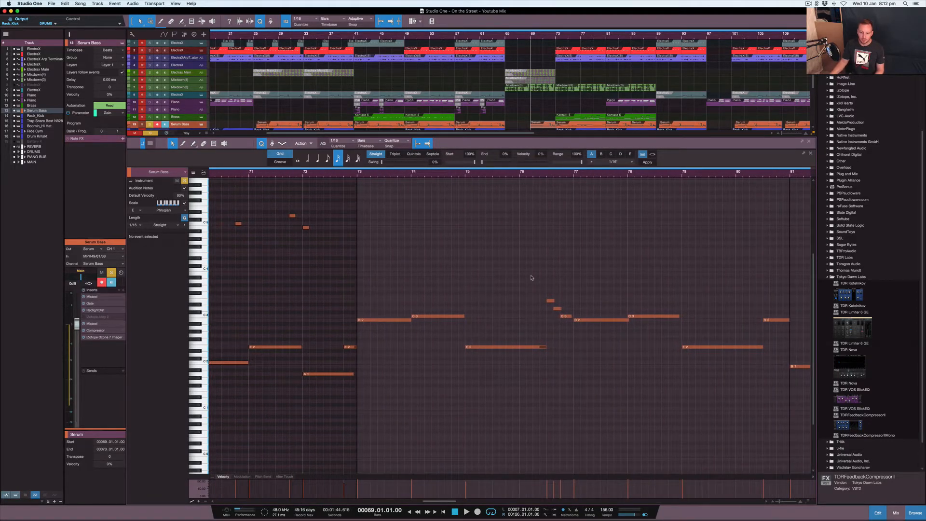
scroll(532, 277, left, 4)
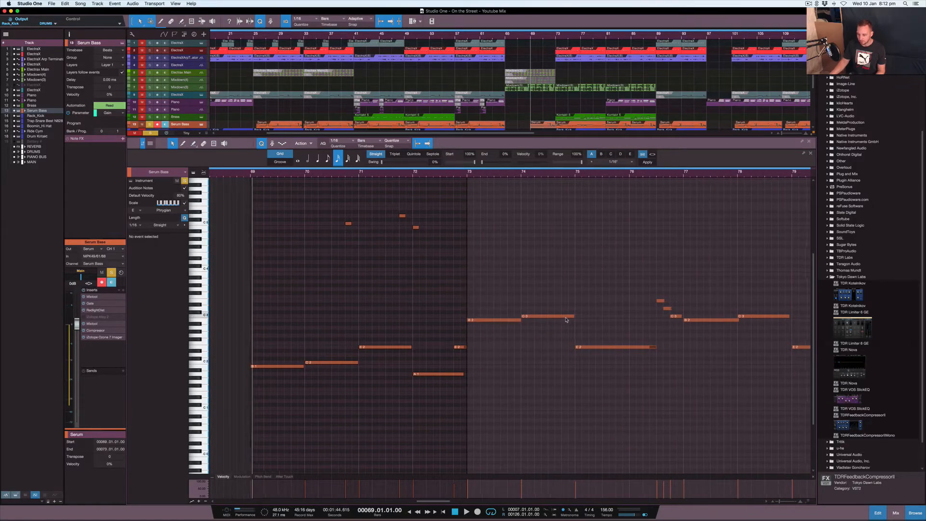
scroll(530, 319, right, 4)
scroll(567, 320, right, 2)
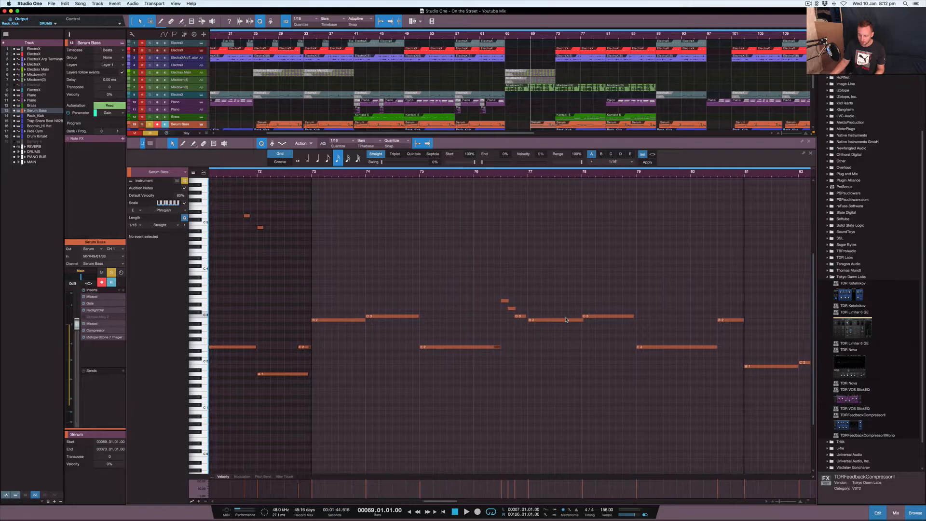
scroll(566, 320, down, 3)
scroll(566, 320, right, 1)
scroll(567, 320, right, 3)
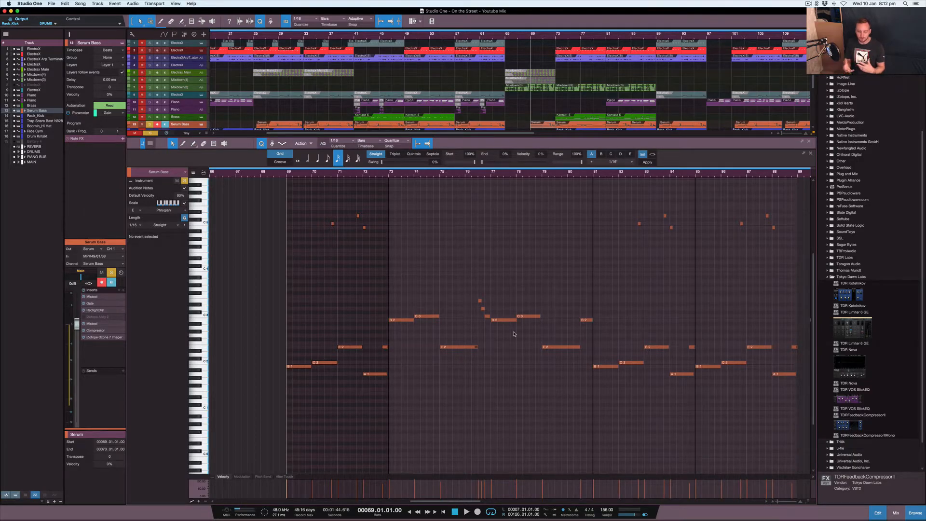
scroll(482, 328, right, 10)
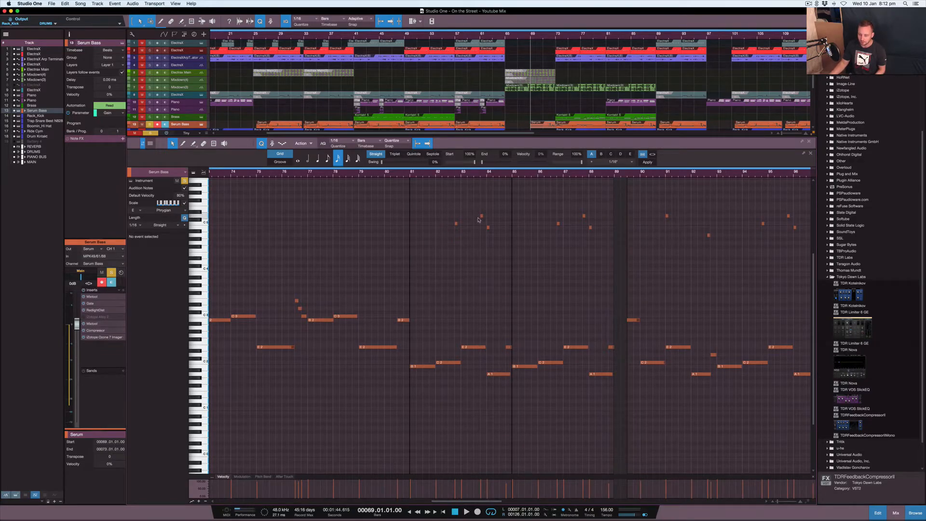
scroll(615, 242, right, 6)
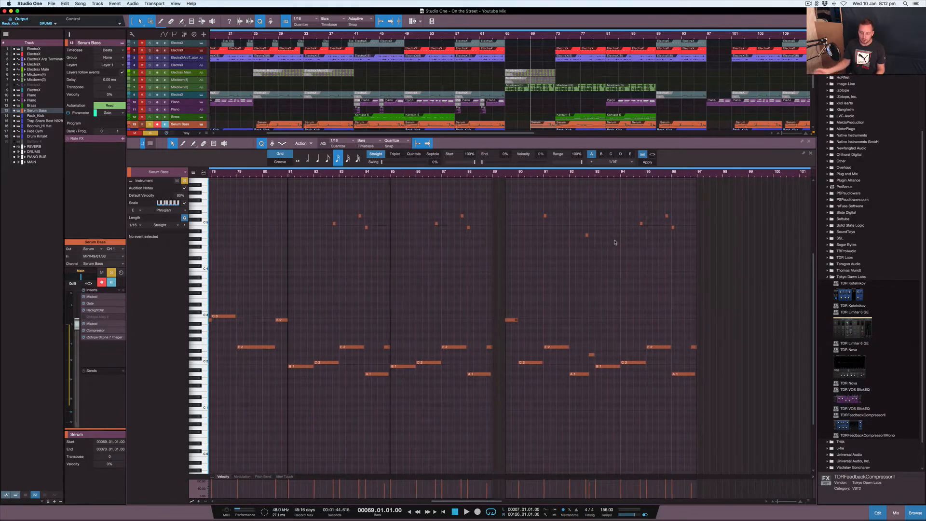
Step: Bring the mixer back beneath the arrangement and place the playhead at bar 81
key(F3)
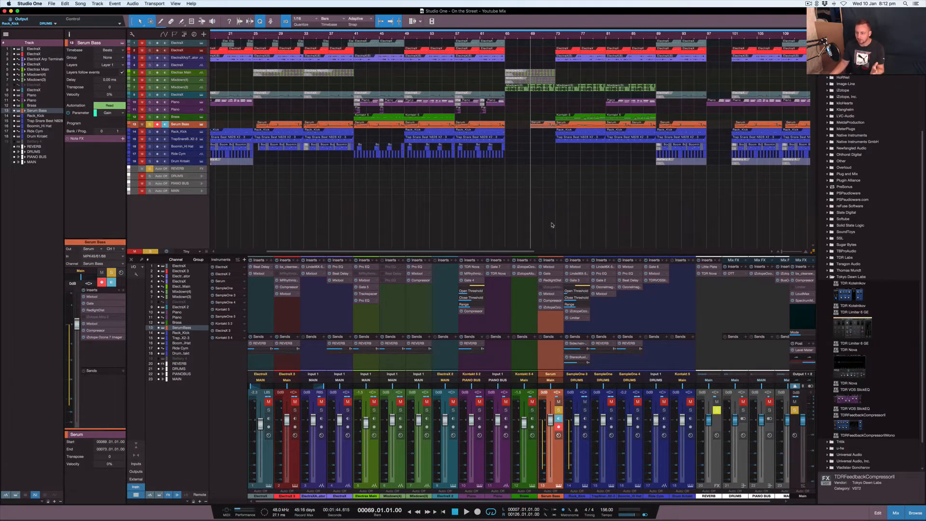
click(556, 35)
click(606, 35)
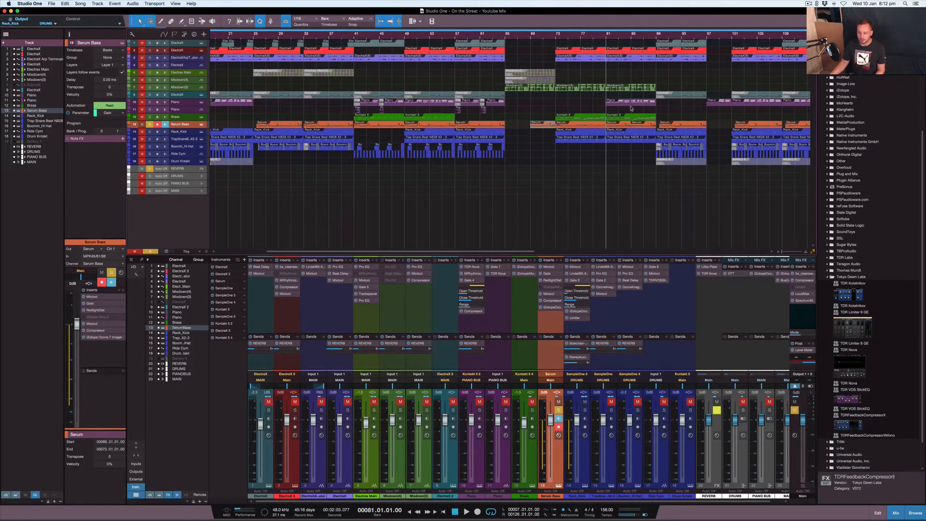
scroll(635, 104, right, 5)
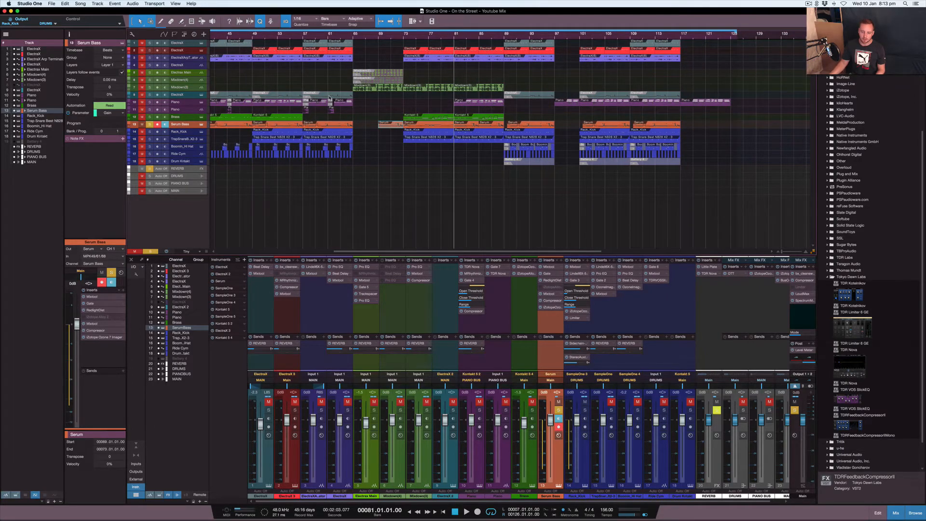
Step: Open the Piano part at bar 81 in the note editor and view the note effects available for its track
double_click(478, 103)
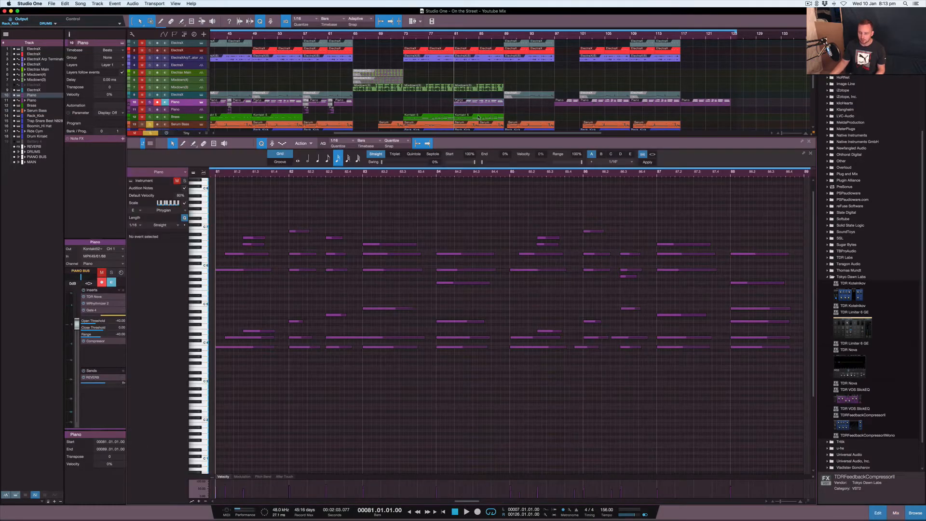
scroll(491, 247, down, 3)
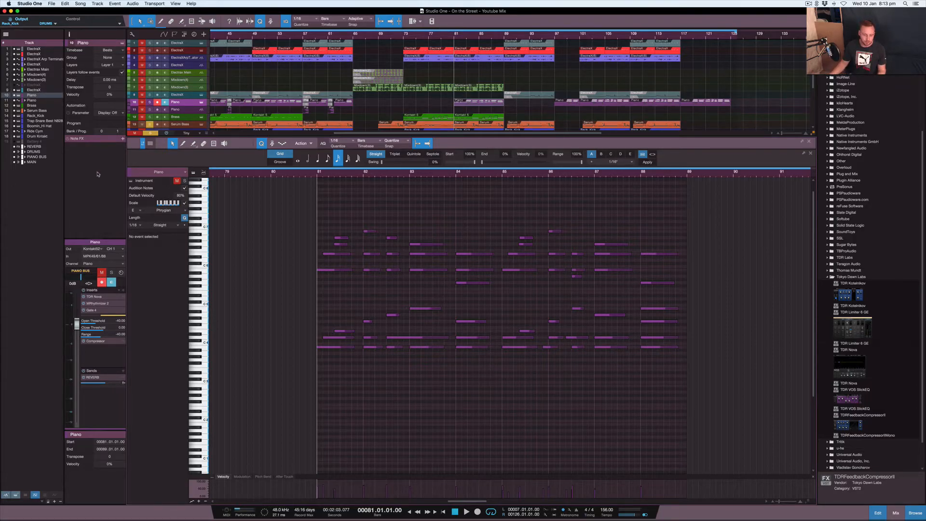
click(122, 139)
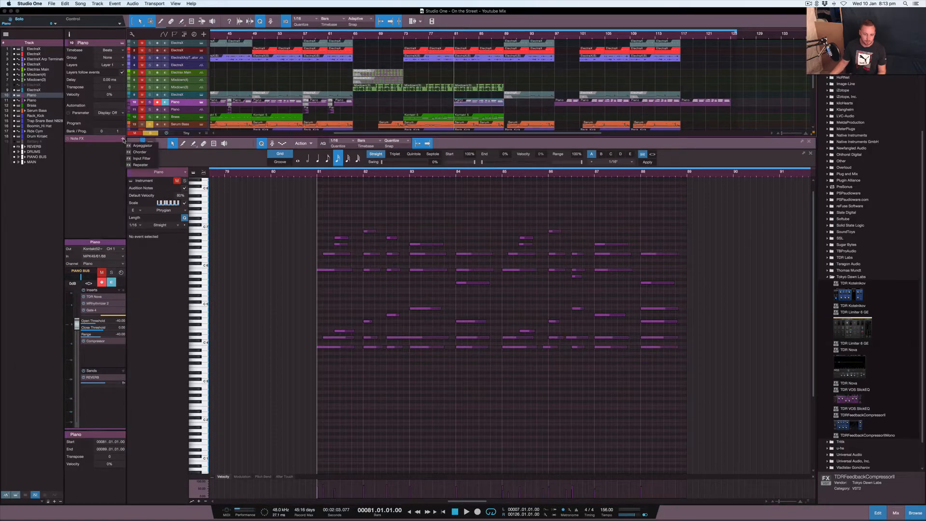
click(151, 153)
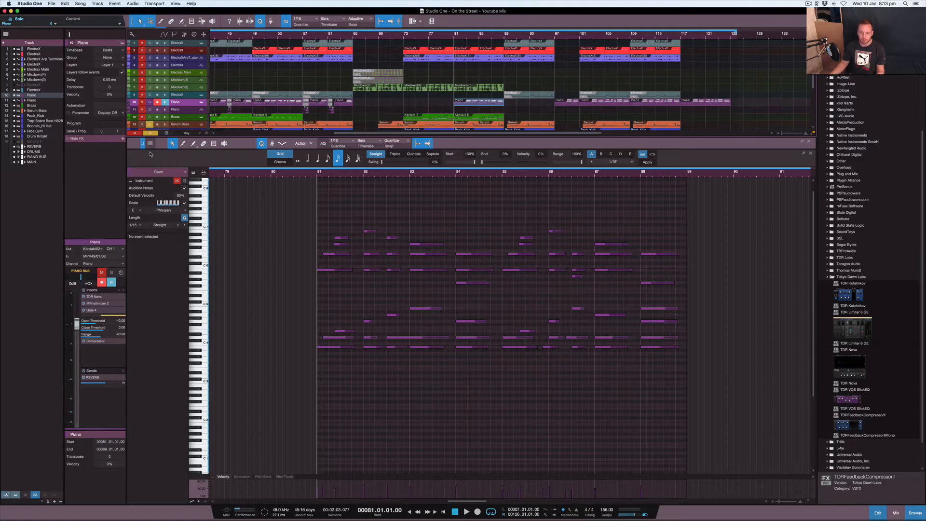
Step: Browse the Chord Groups and Chord Types presets of the Chorder note effect on the Piano track
click(410, 125)
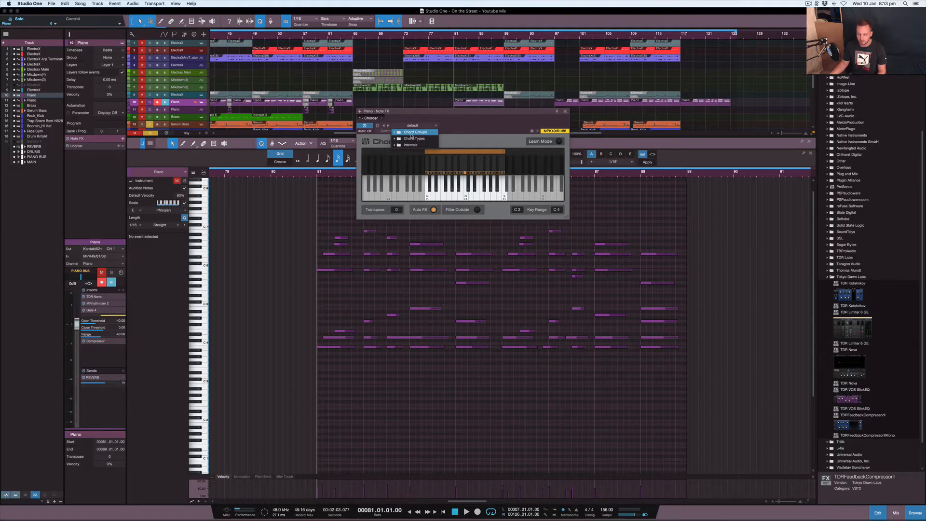
click(411, 135)
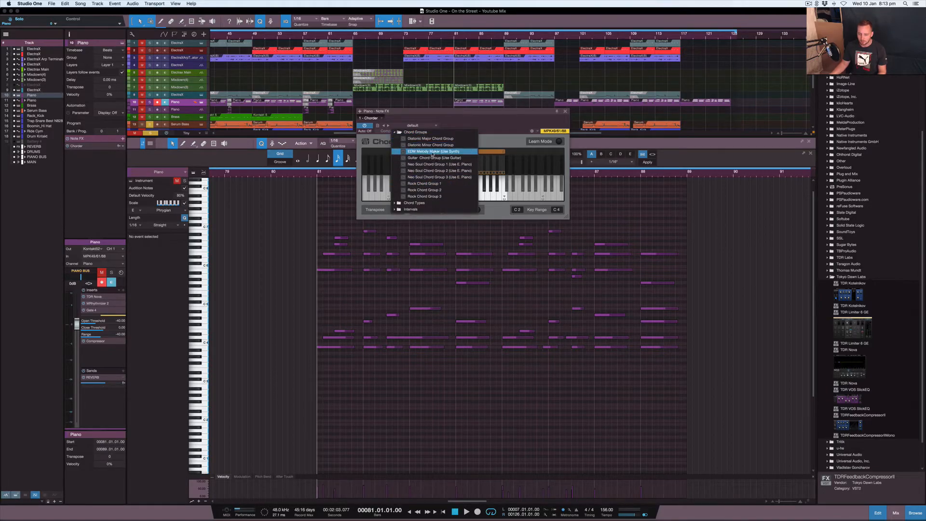
click(413, 127)
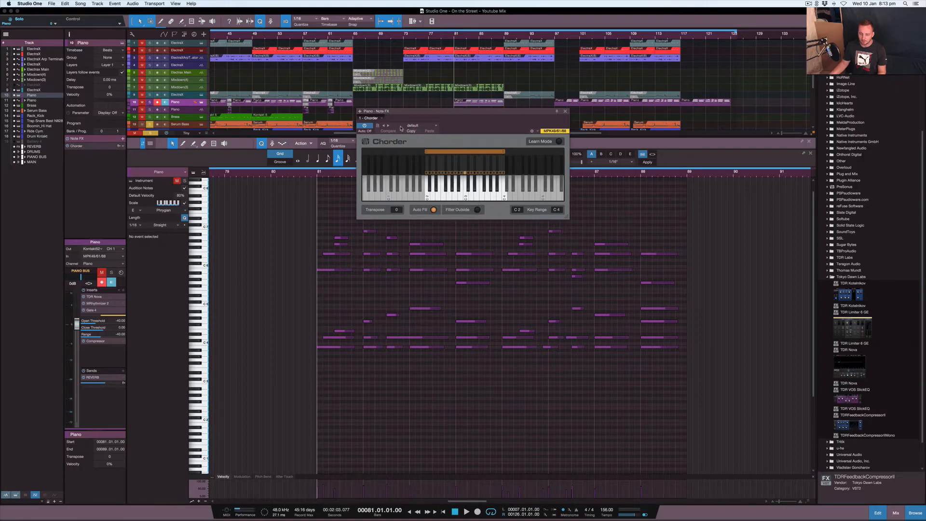
click(401, 127)
click(410, 132)
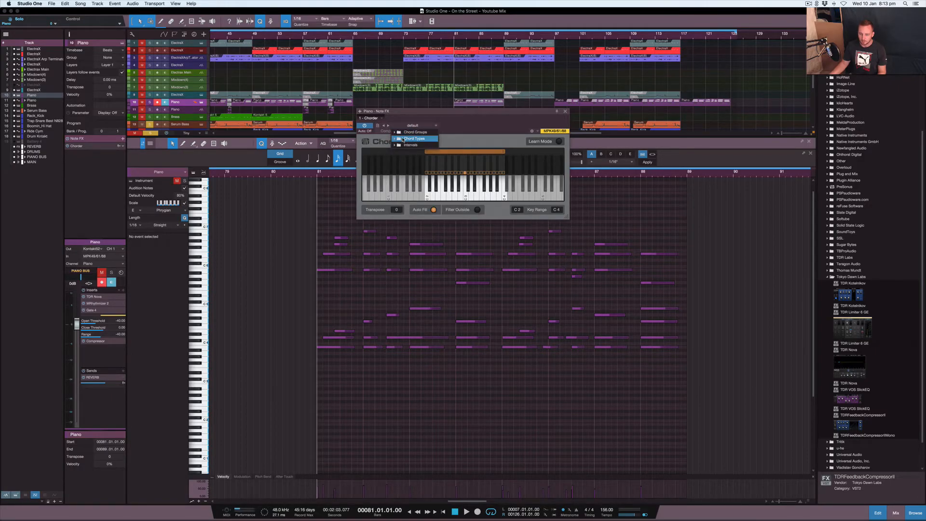
click(410, 139)
click(396, 138)
click(397, 139)
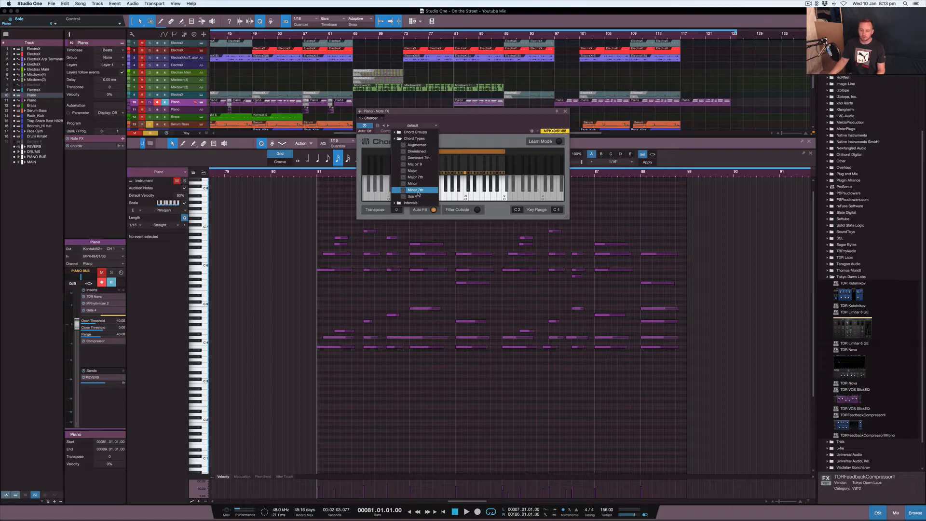
Step: Close the Chorder window and remove Chorder from the Piano track's note effects
click(560, 112)
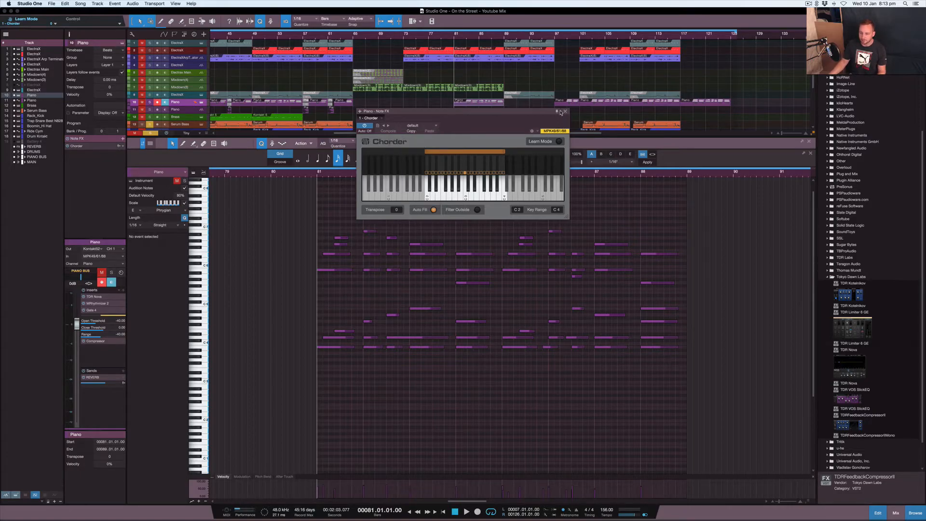
click(566, 112)
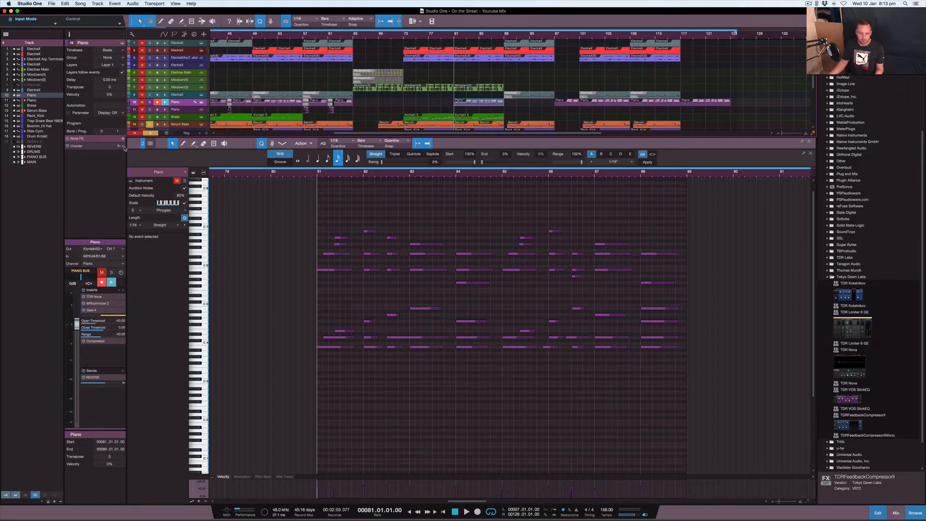
click(123, 146)
click(123, 192)
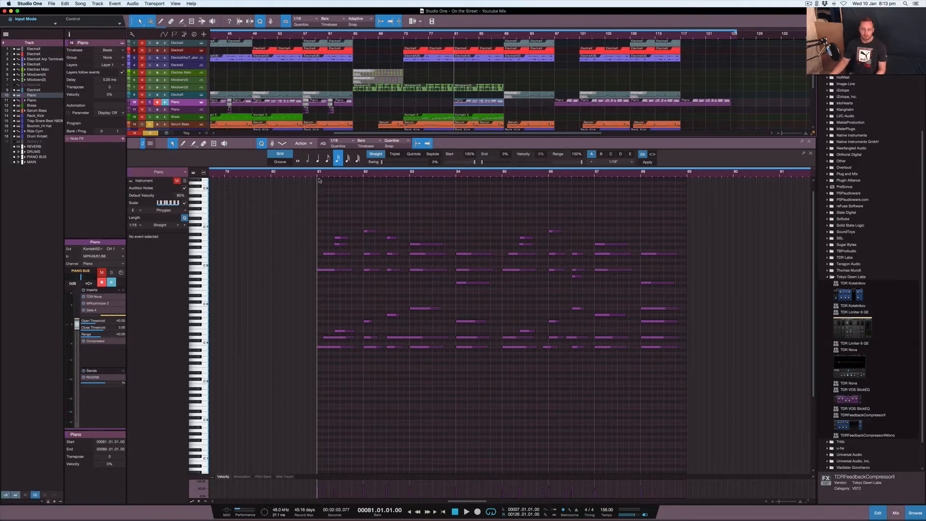
Step: Solo the Piano track in place of Serum Bass and audition its part from bar 81 through bar 88
mouse_move(320, 270)
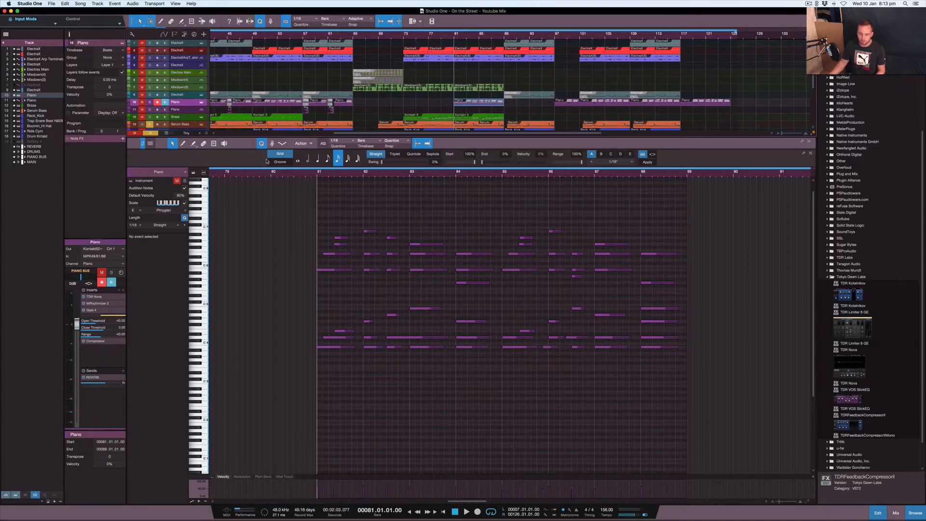
click(150, 102)
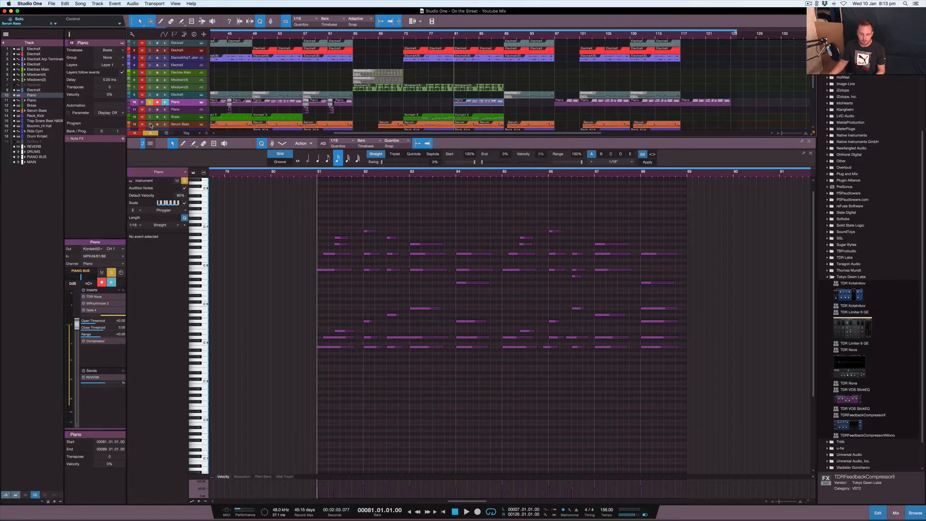
key(space)
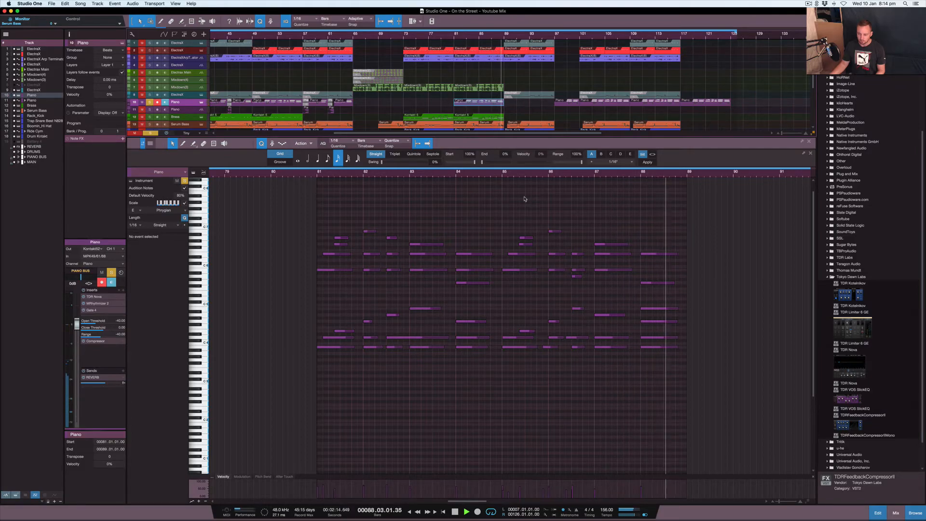
key(space)
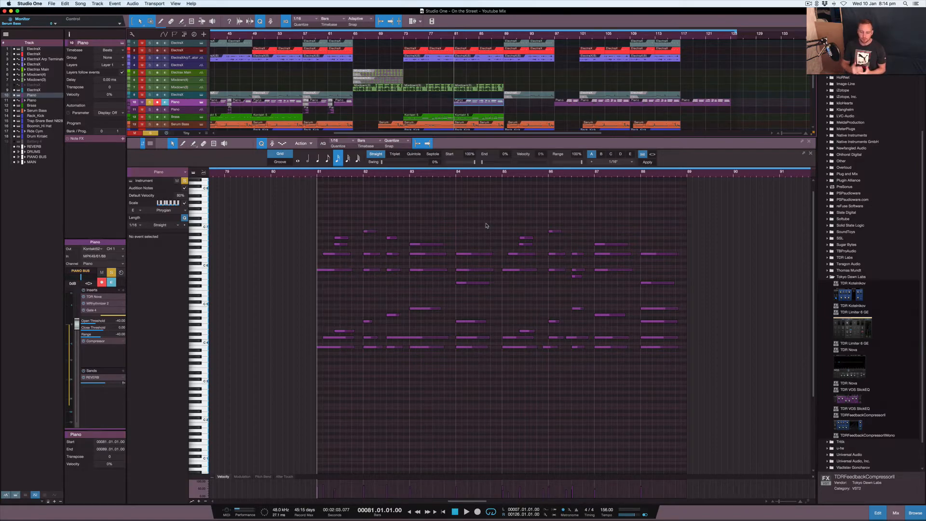
Step: Examine the start positions and lengths of the Piano chord notes in bars 81 and 82 up close
scroll(436, 245, up, 5)
scroll(436, 246, left, 4)
scroll(436, 245, left, 3)
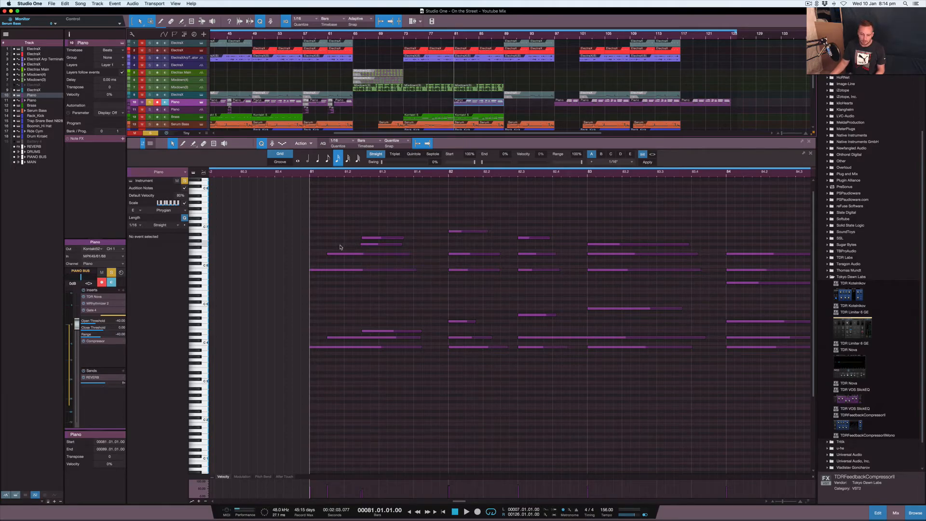
scroll(345, 246, up, 3)
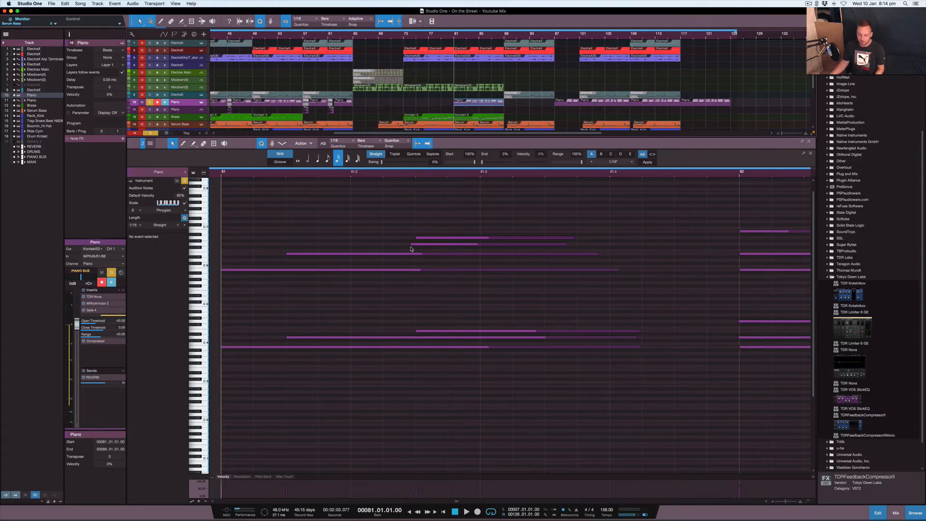
scroll(414, 245, down, 3)
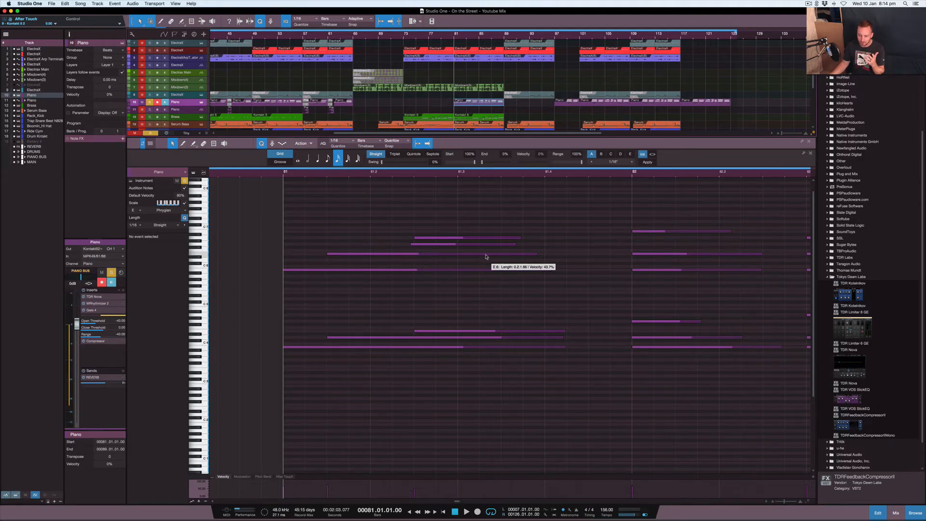
scroll(488, 253, down, 6)
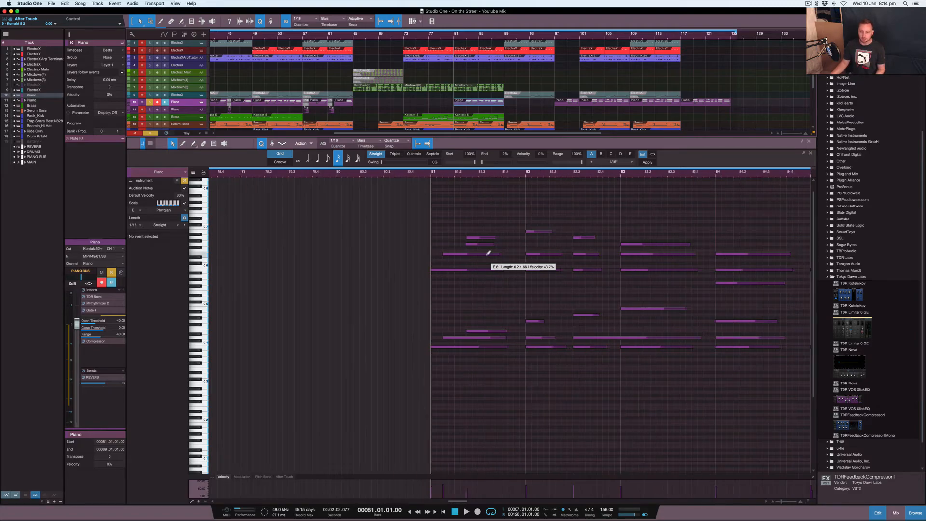
Step: Audition the Piano part from bar 81 and view the available note actions, including Humanize, without applying any
key(space)
key(space)
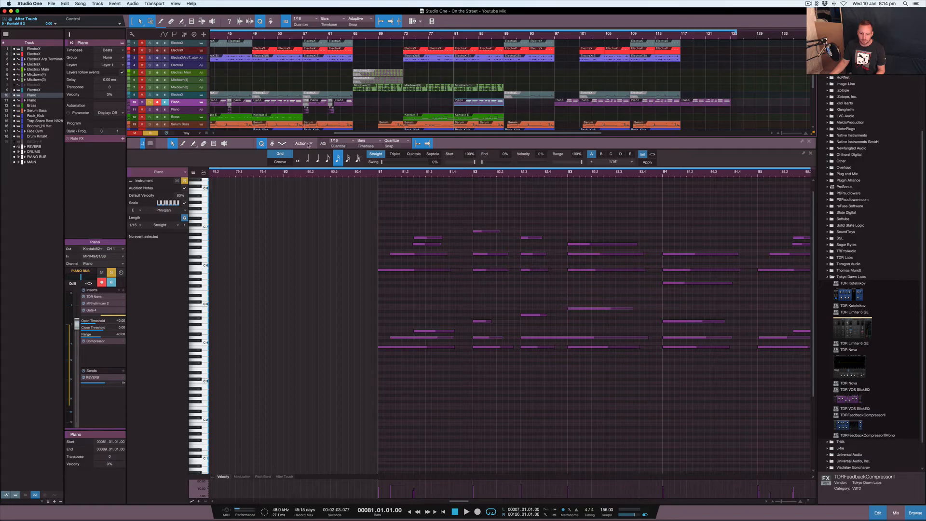
click(306, 144)
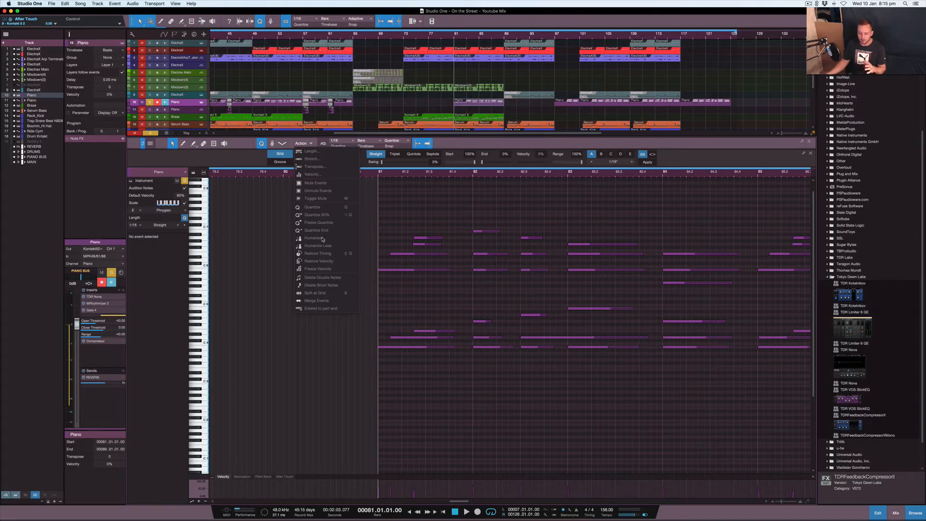
click(273, 240)
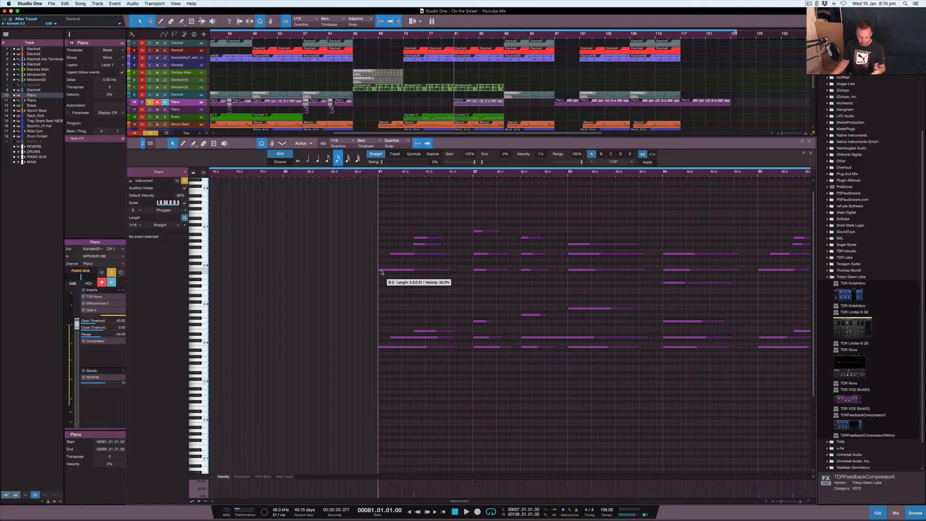
Step: Return to the mixer beneath the arrangement and turn off solo on the Piano channel
key(F3)
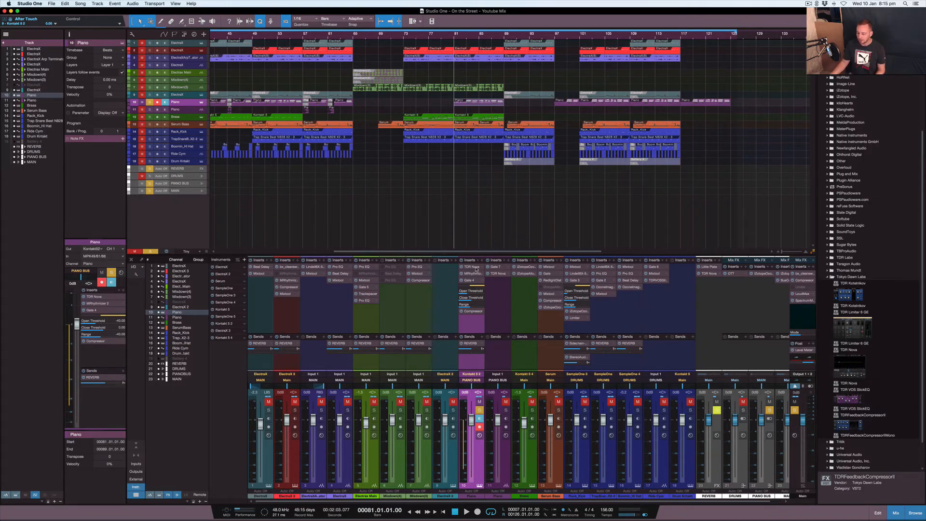
click(479, 410)
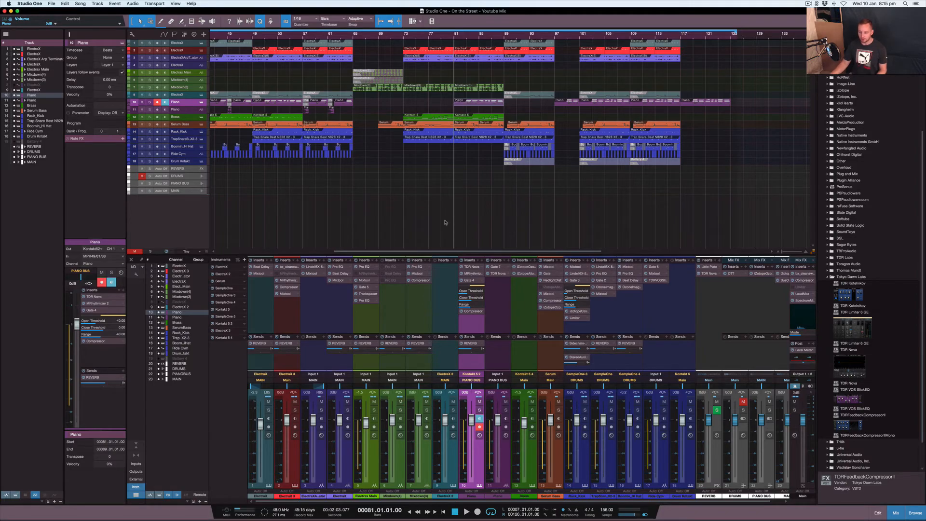
scroll(461, 202, left, 10)
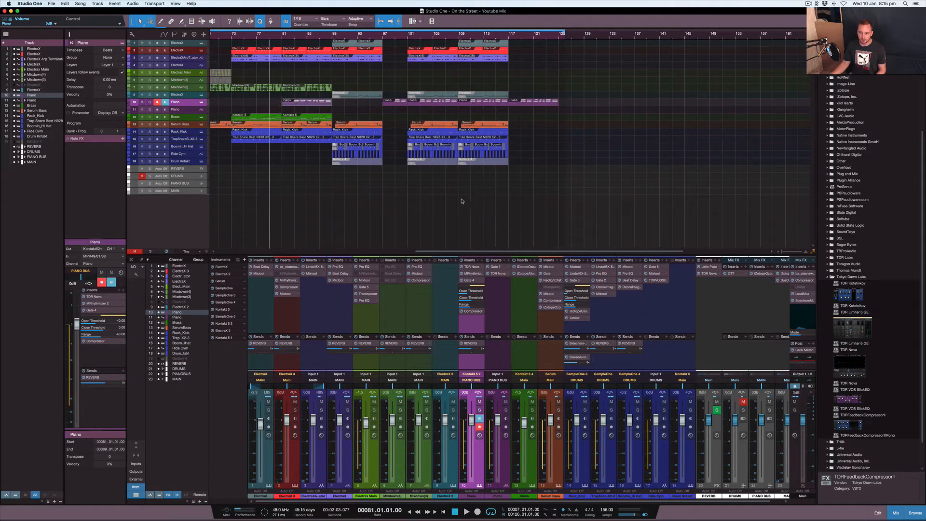
scroll(462, 199, down, 4)
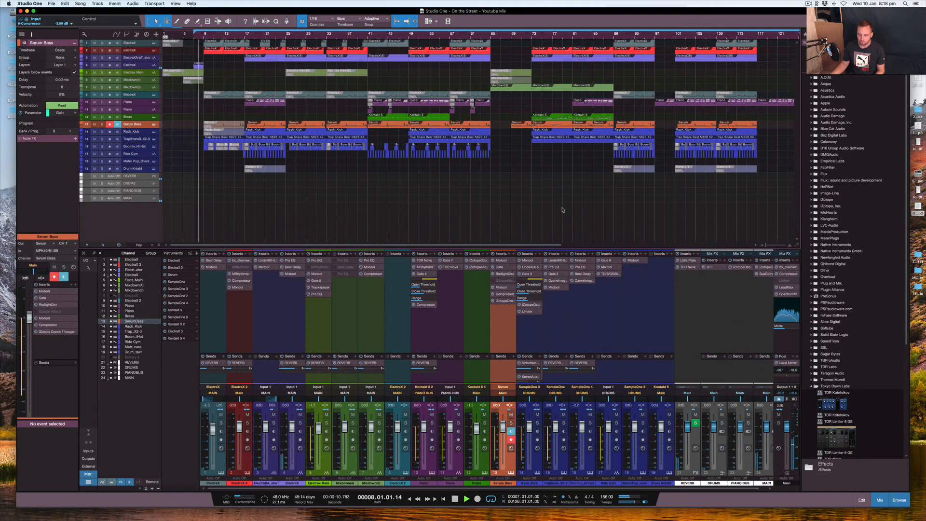
Step: Enlarge the application window to fill the whole screen while the song plays, and stop the playback
drag(910, 241, 925, 242)
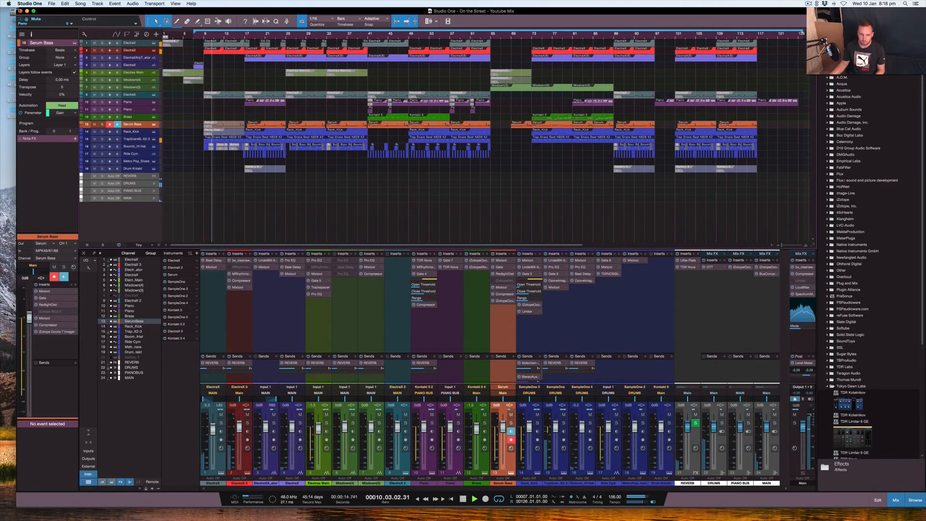
drag(16, 8, 0, 9)
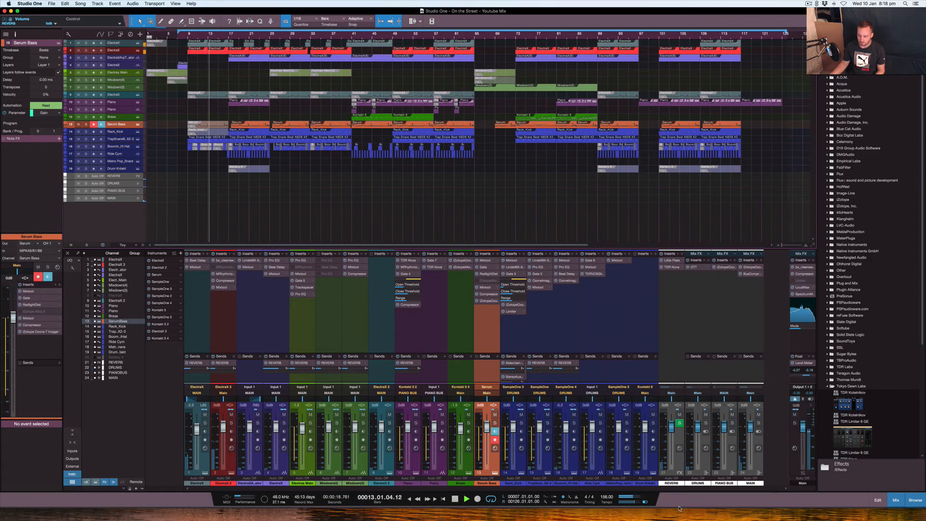
drag(675, 507, 675, 520)
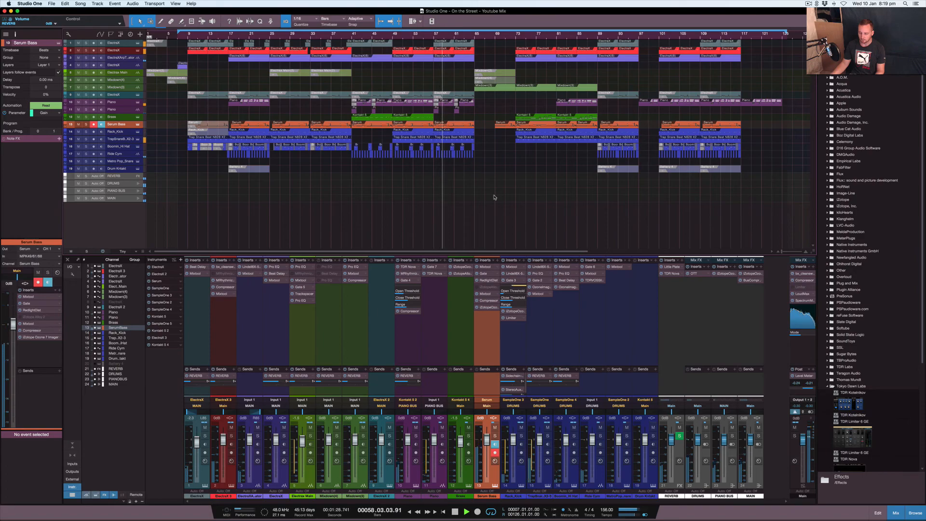
key(space)
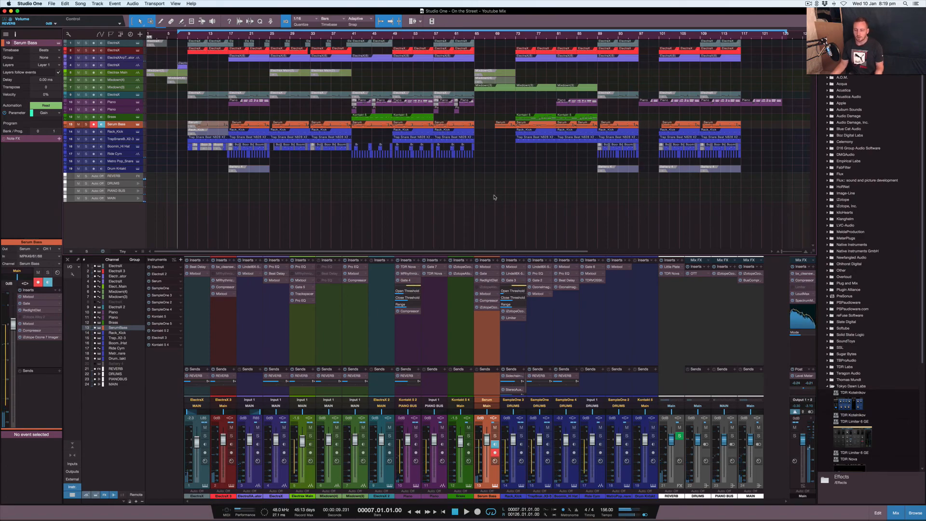